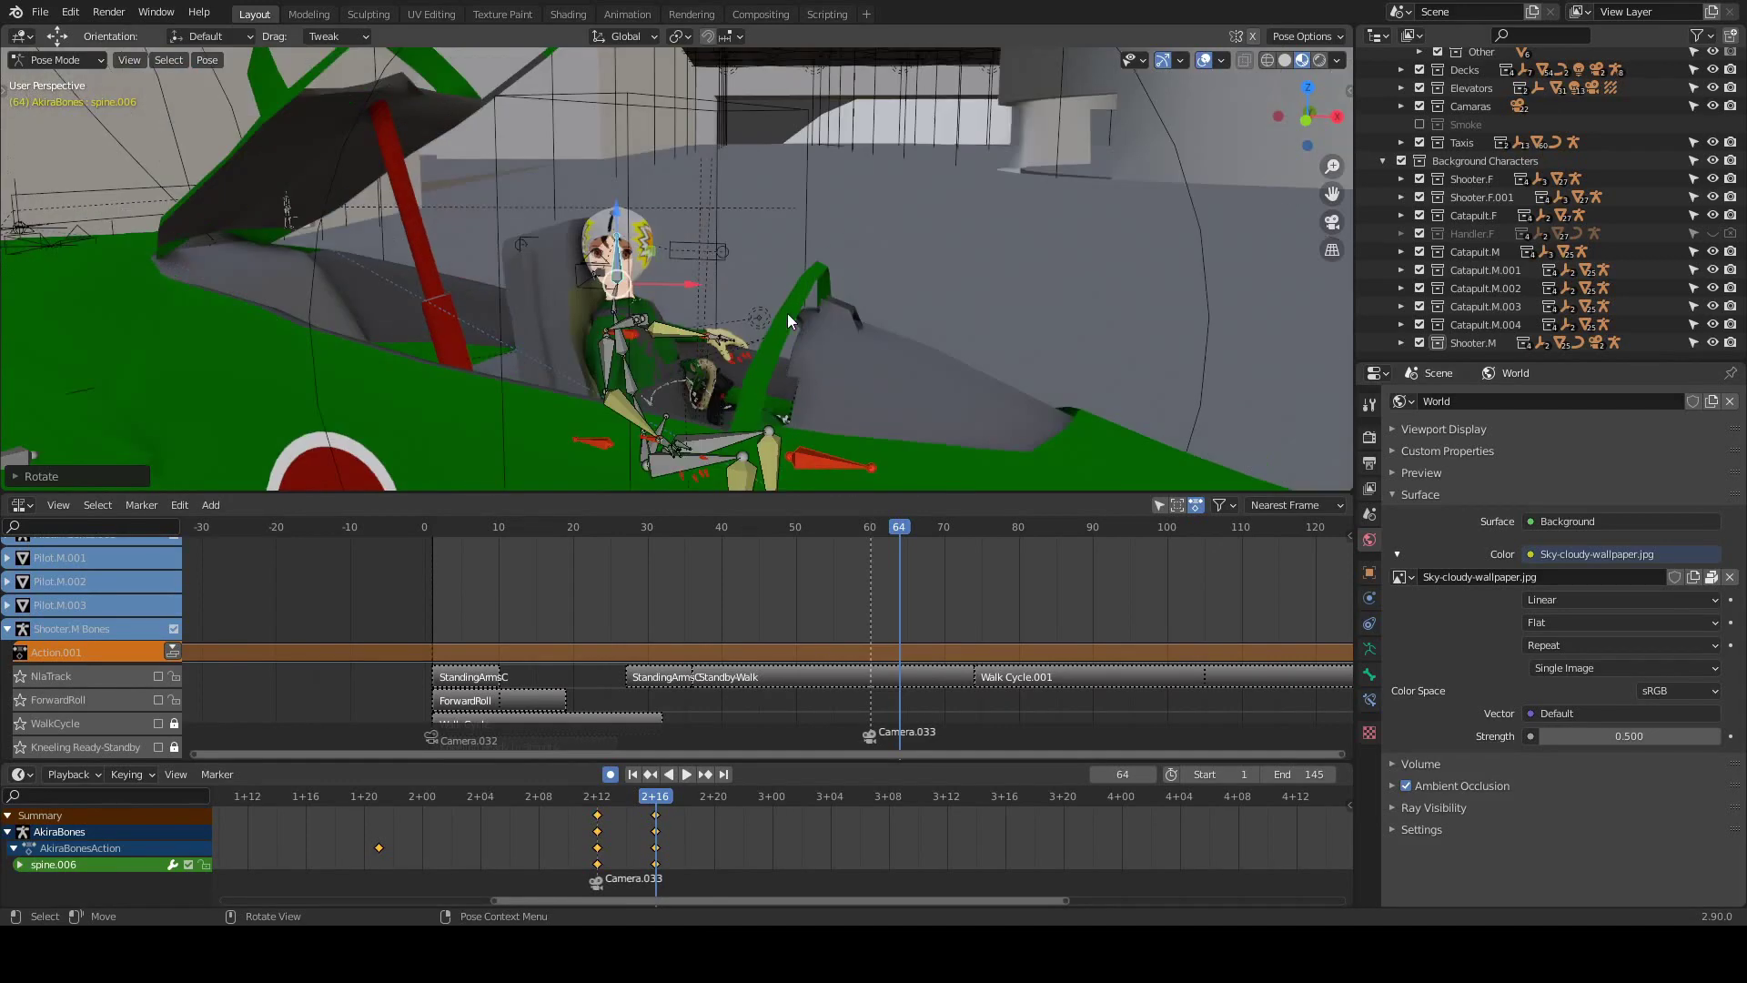
At frame 60, reveal the pilot's hidden finger bones with Alt+H.
key("Down")
left_click_drag(728, 763, 728, 726)
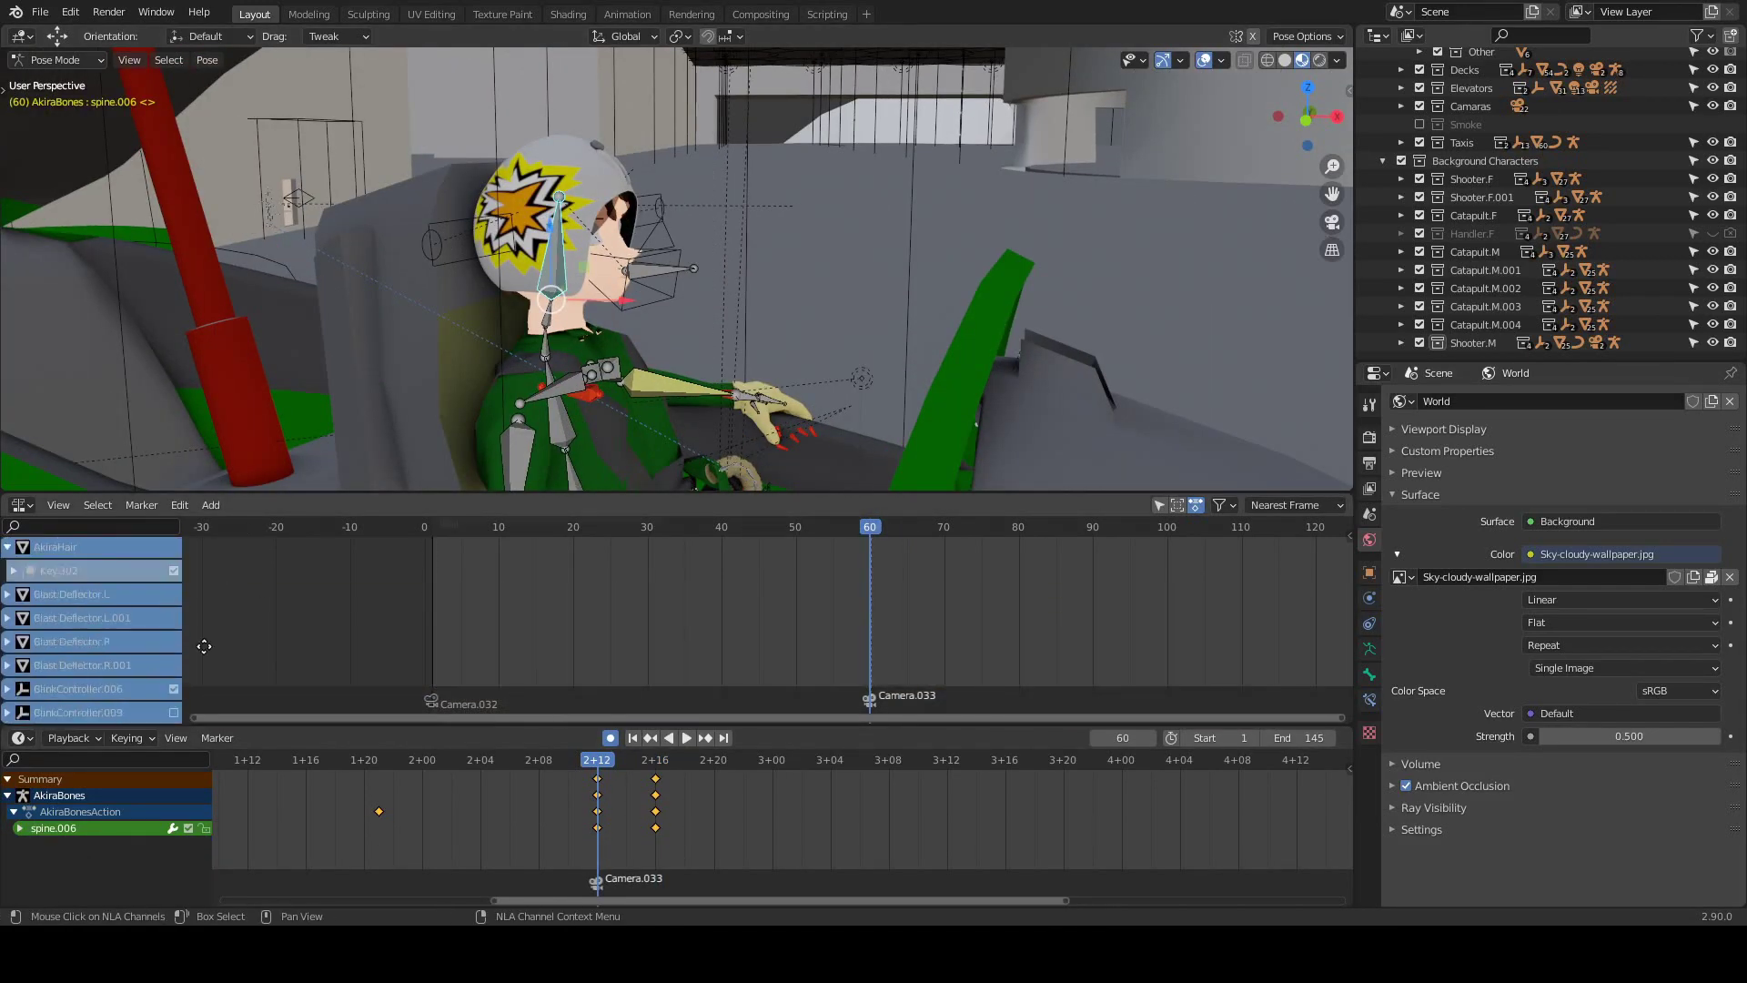
middle_click_drag(204, 646, 204, 772)
scroll(382, 823, "down", 4)
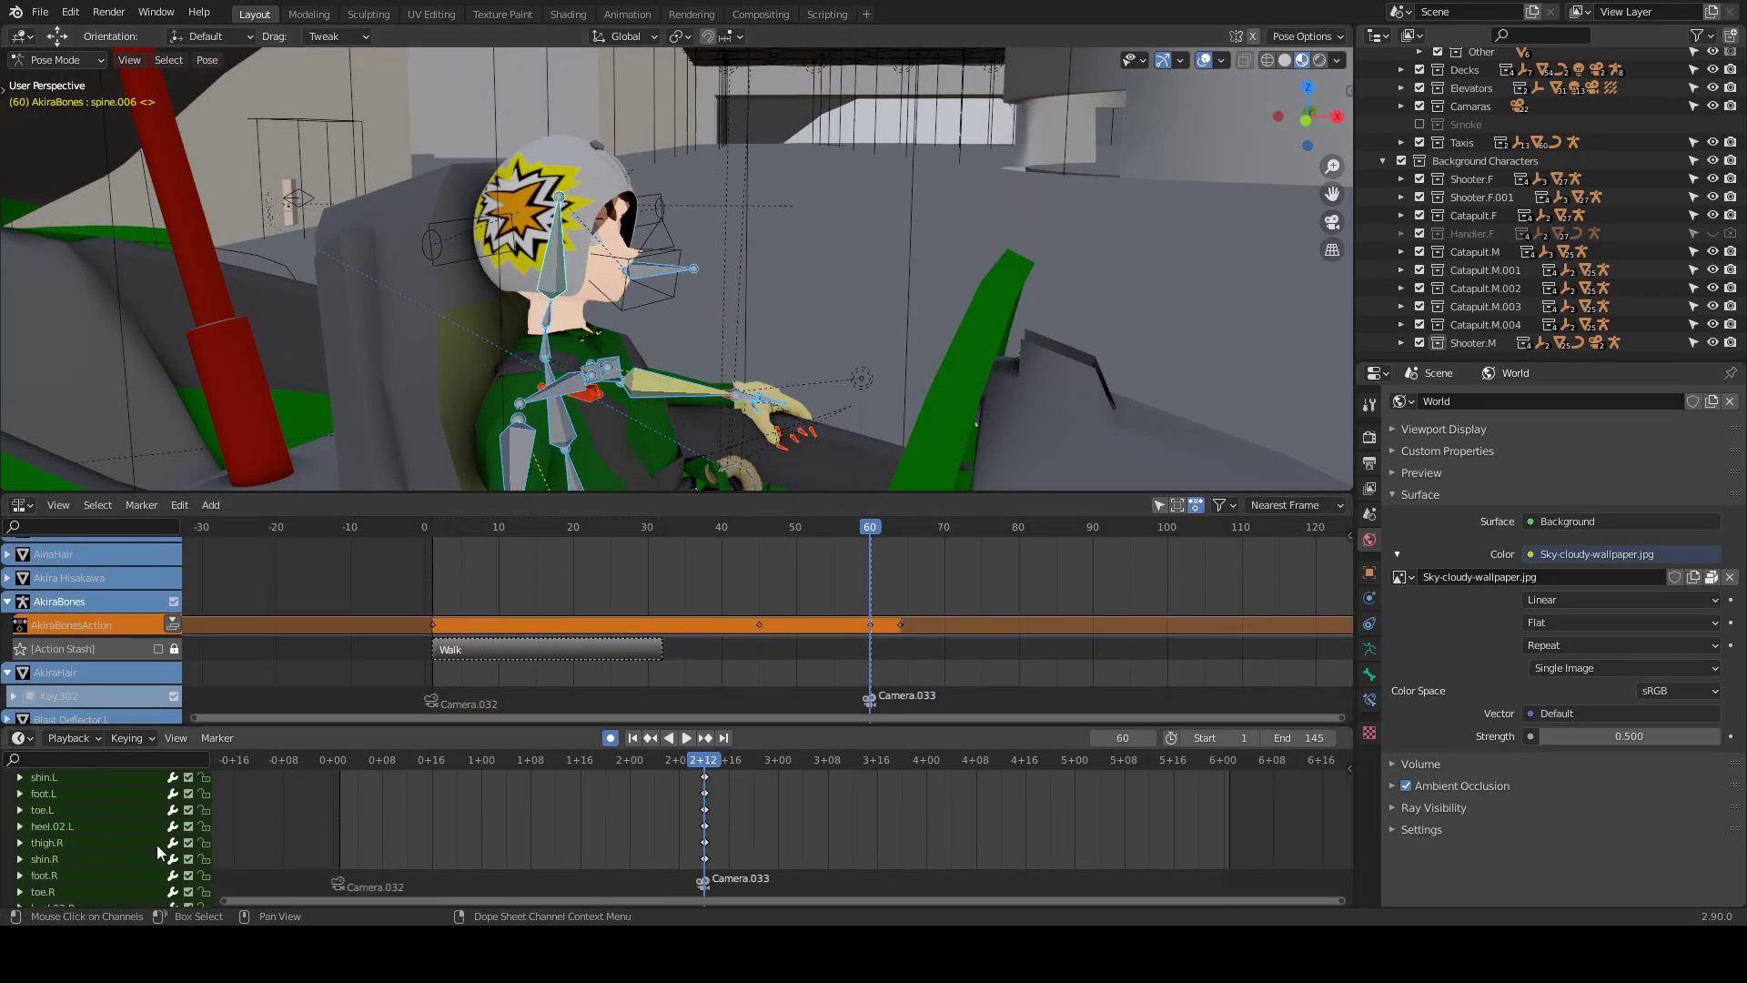
key("alt+h")
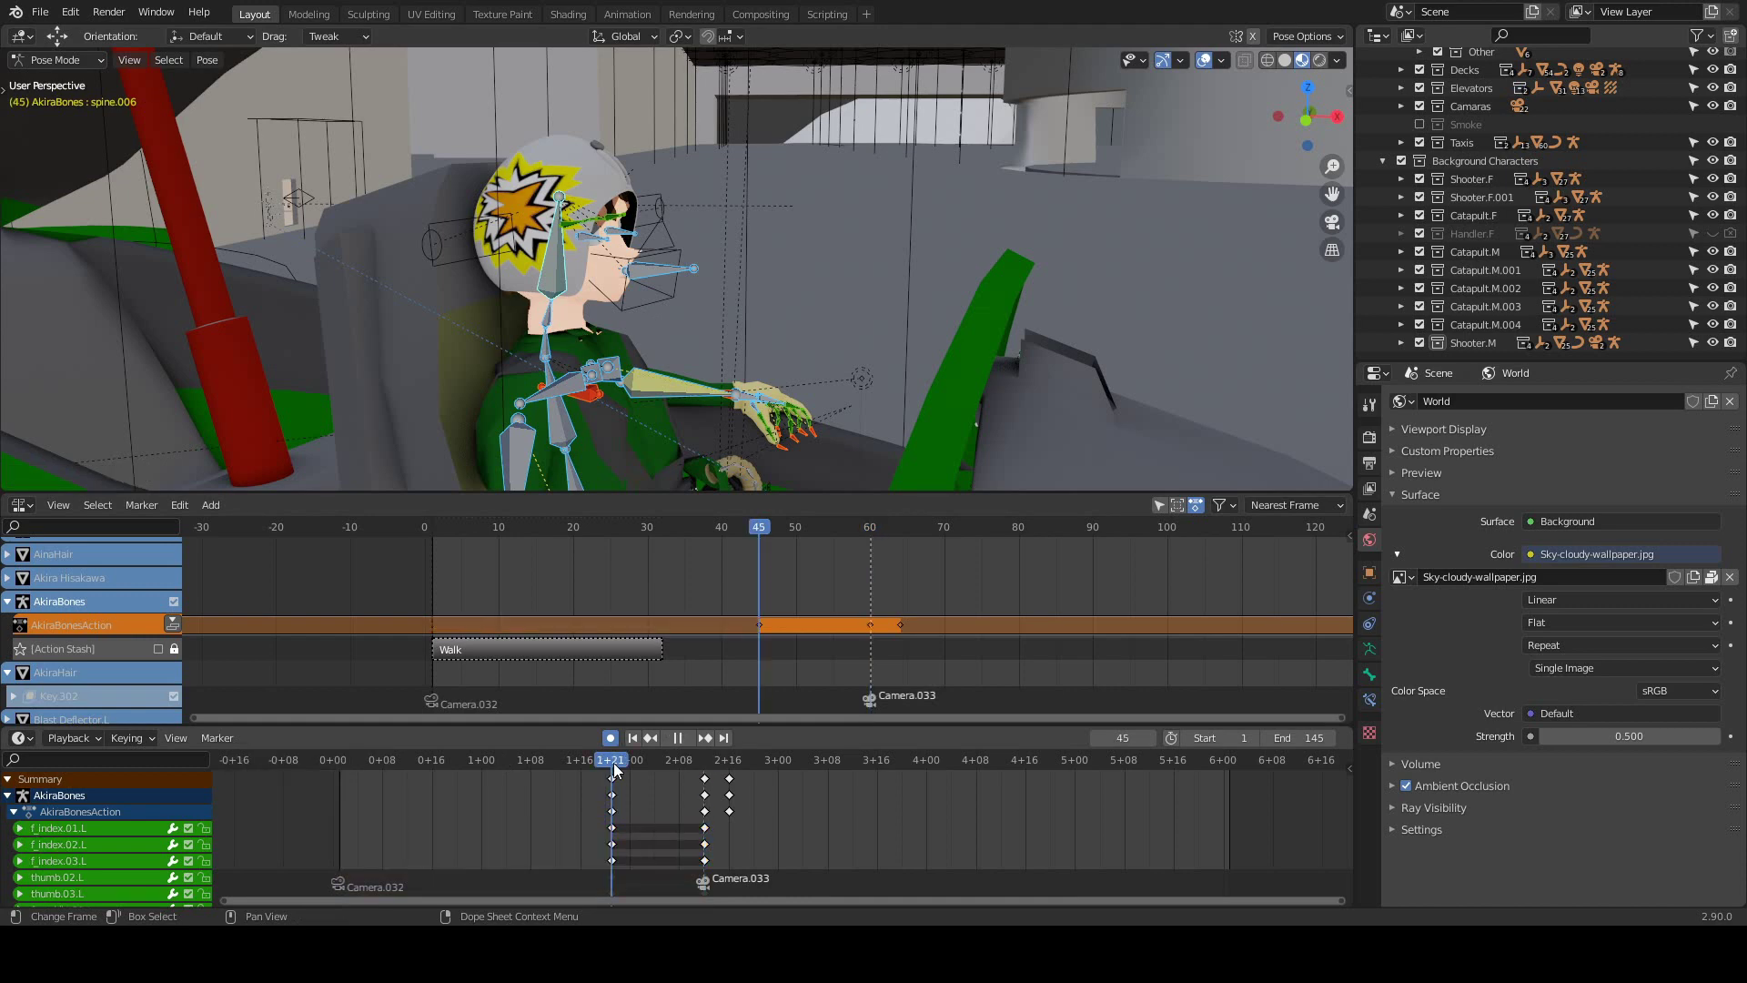
Go to frame 64, frame the pilot's head and select the eyes bone.
left_click_drag(614, 769, 726, 770)
key("KP_Decimal")
left_click(450, 246)
mouse_move(449, 246)
middle_mouse_down()
mouse_move(1044, 322)
mouse_move(784, 357)
middle_mouse_up()
scroll(679, 826, "up", 3)
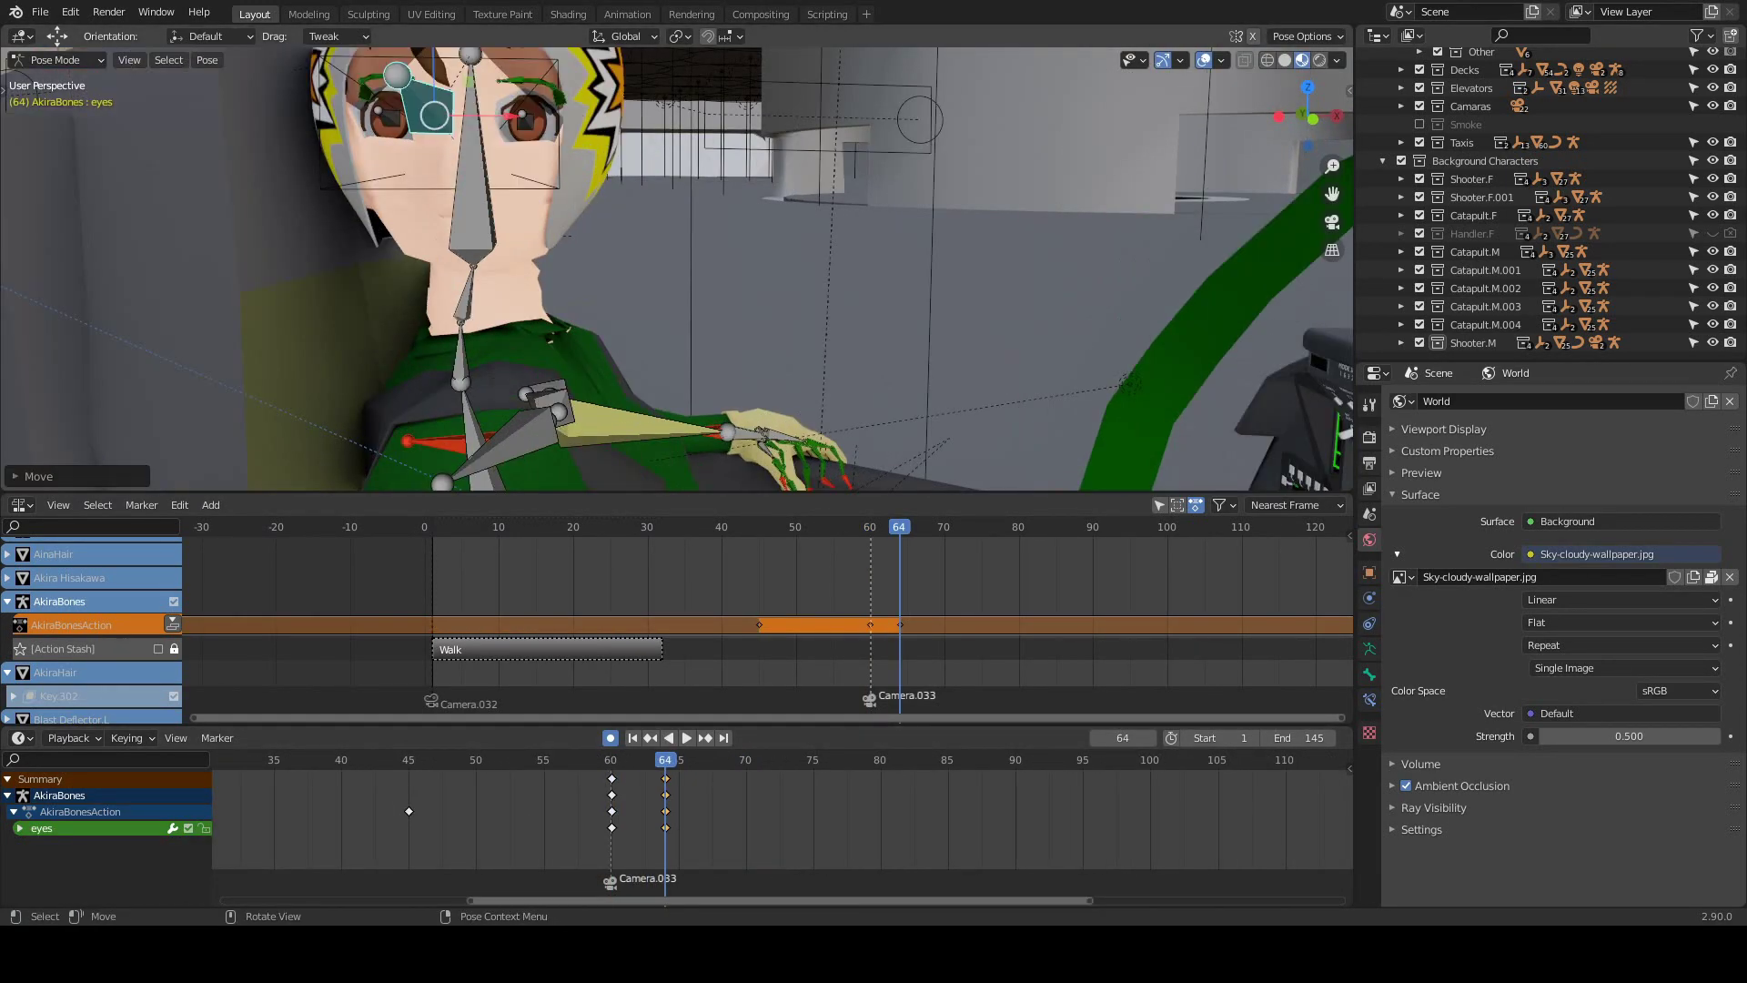
Turn the pilot's head by rotating the upper spine bone at frame 64.
middle_click_drag(826, 296, 565, 279)
key("r")
left_click(713, 189)
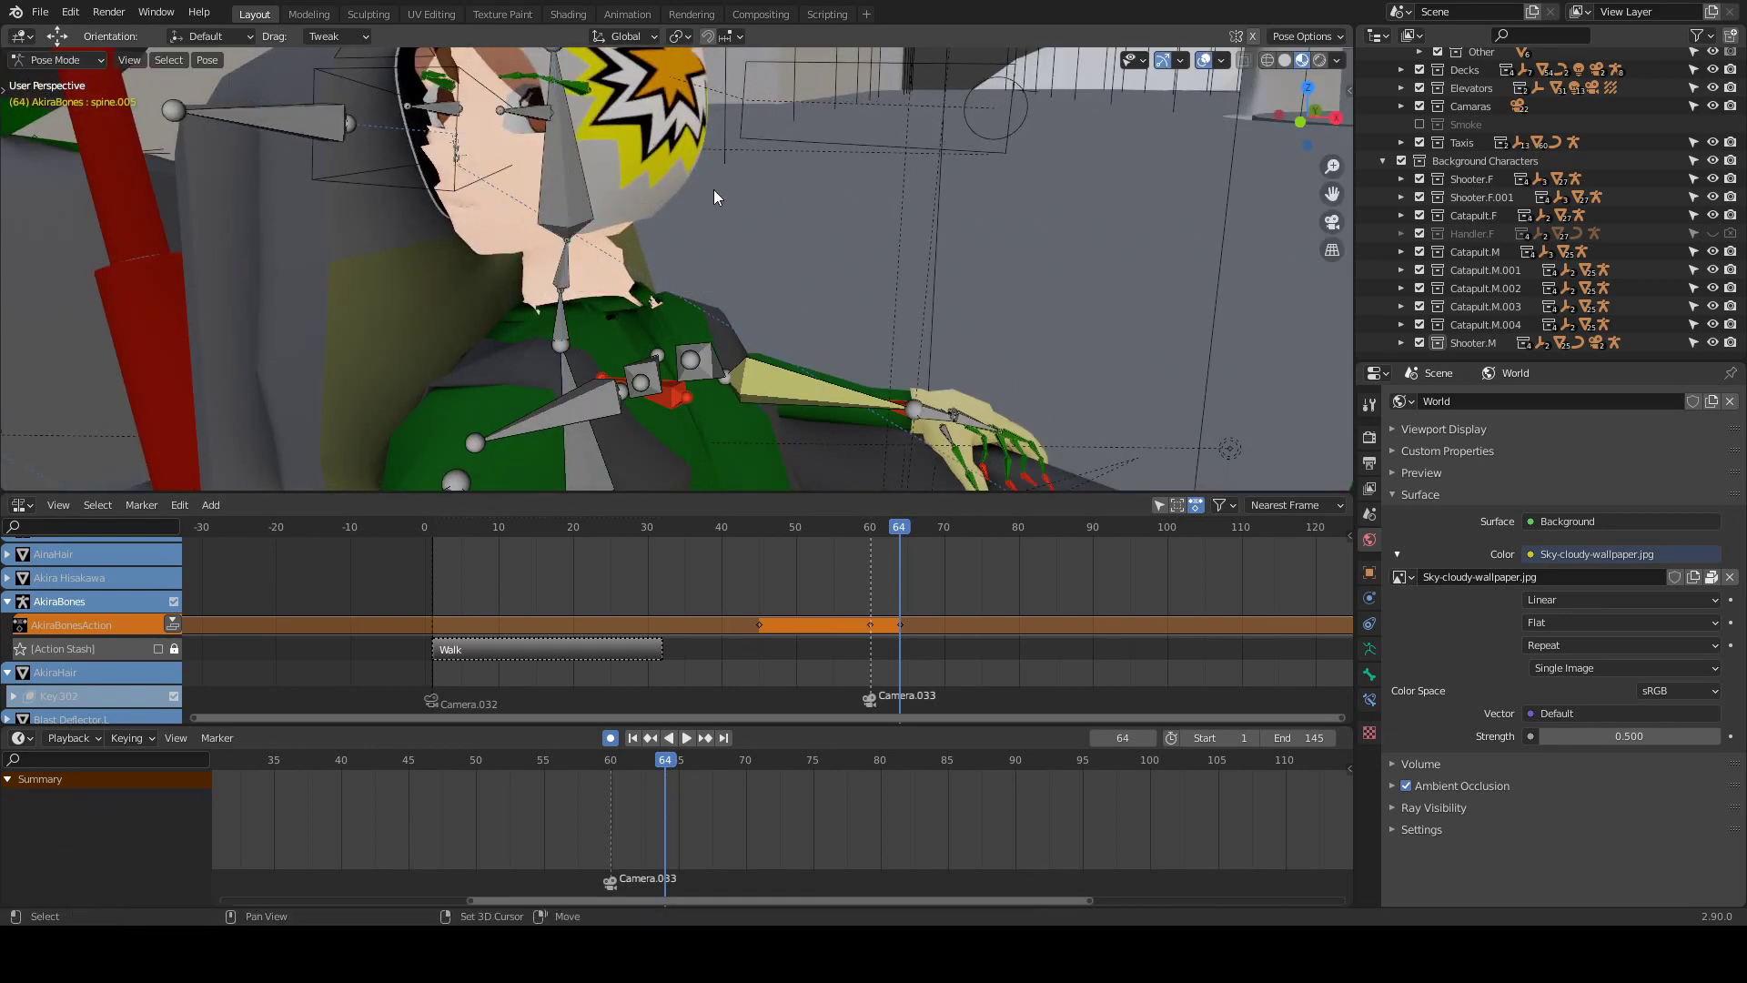
middle_click_drag(713, 189, 766, 763)
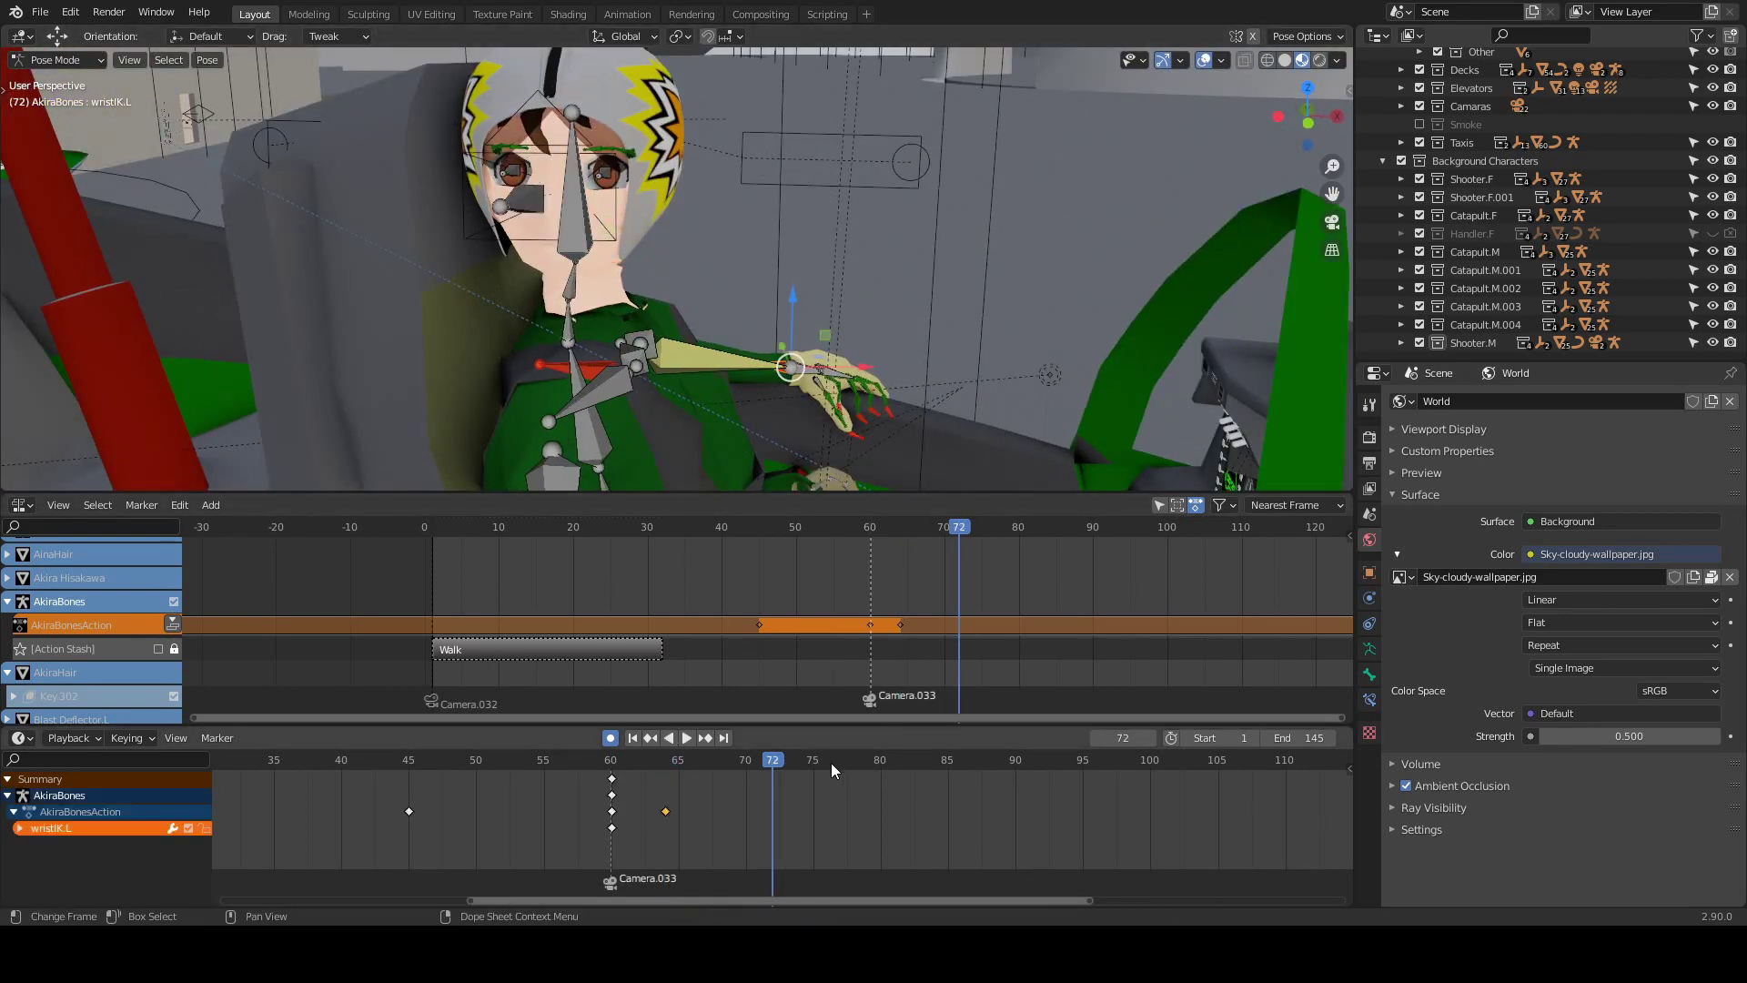
key("g")
At frame 79, raise the left wrist beside the head and reposition the elbow and forearm.
left_click(942, 395)
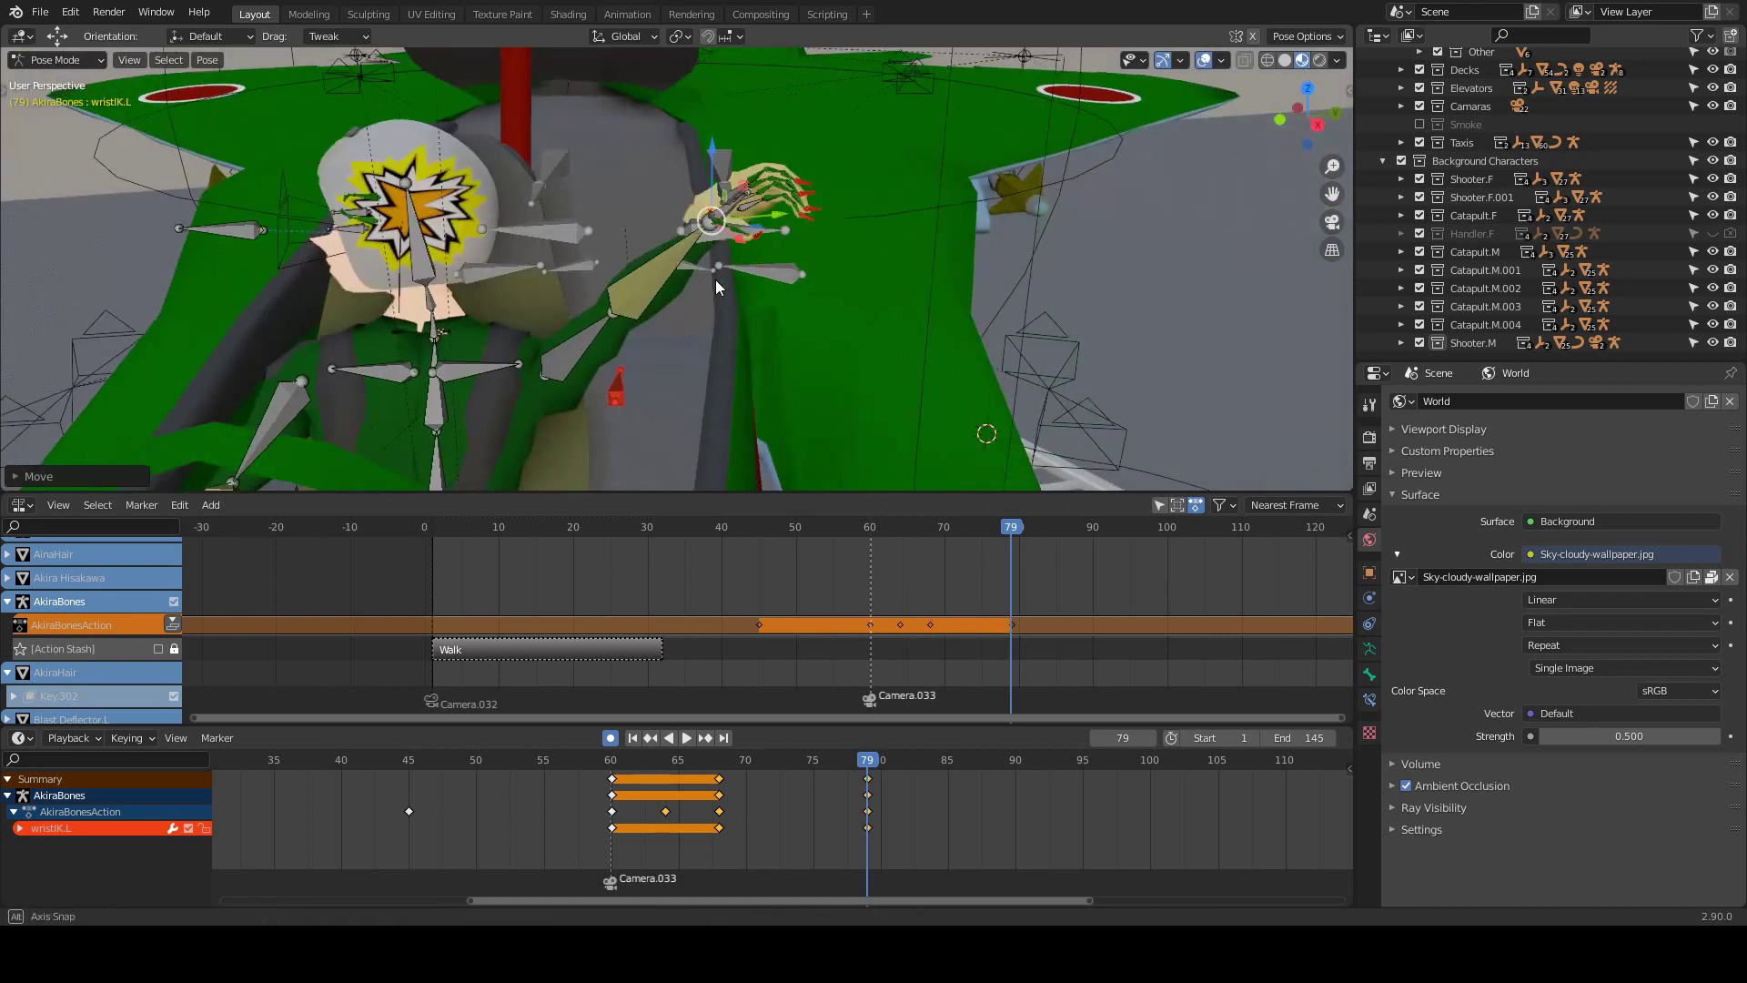
mouse_move(942, 395)
middle_mouse_down()
mouse_move(834, 327)
mouse_move(660, 314)
mouse_move(701, 219)
middle_mouse_up()
left_click(660, 314)
key("g")
left_click(701, 218)
key("r")
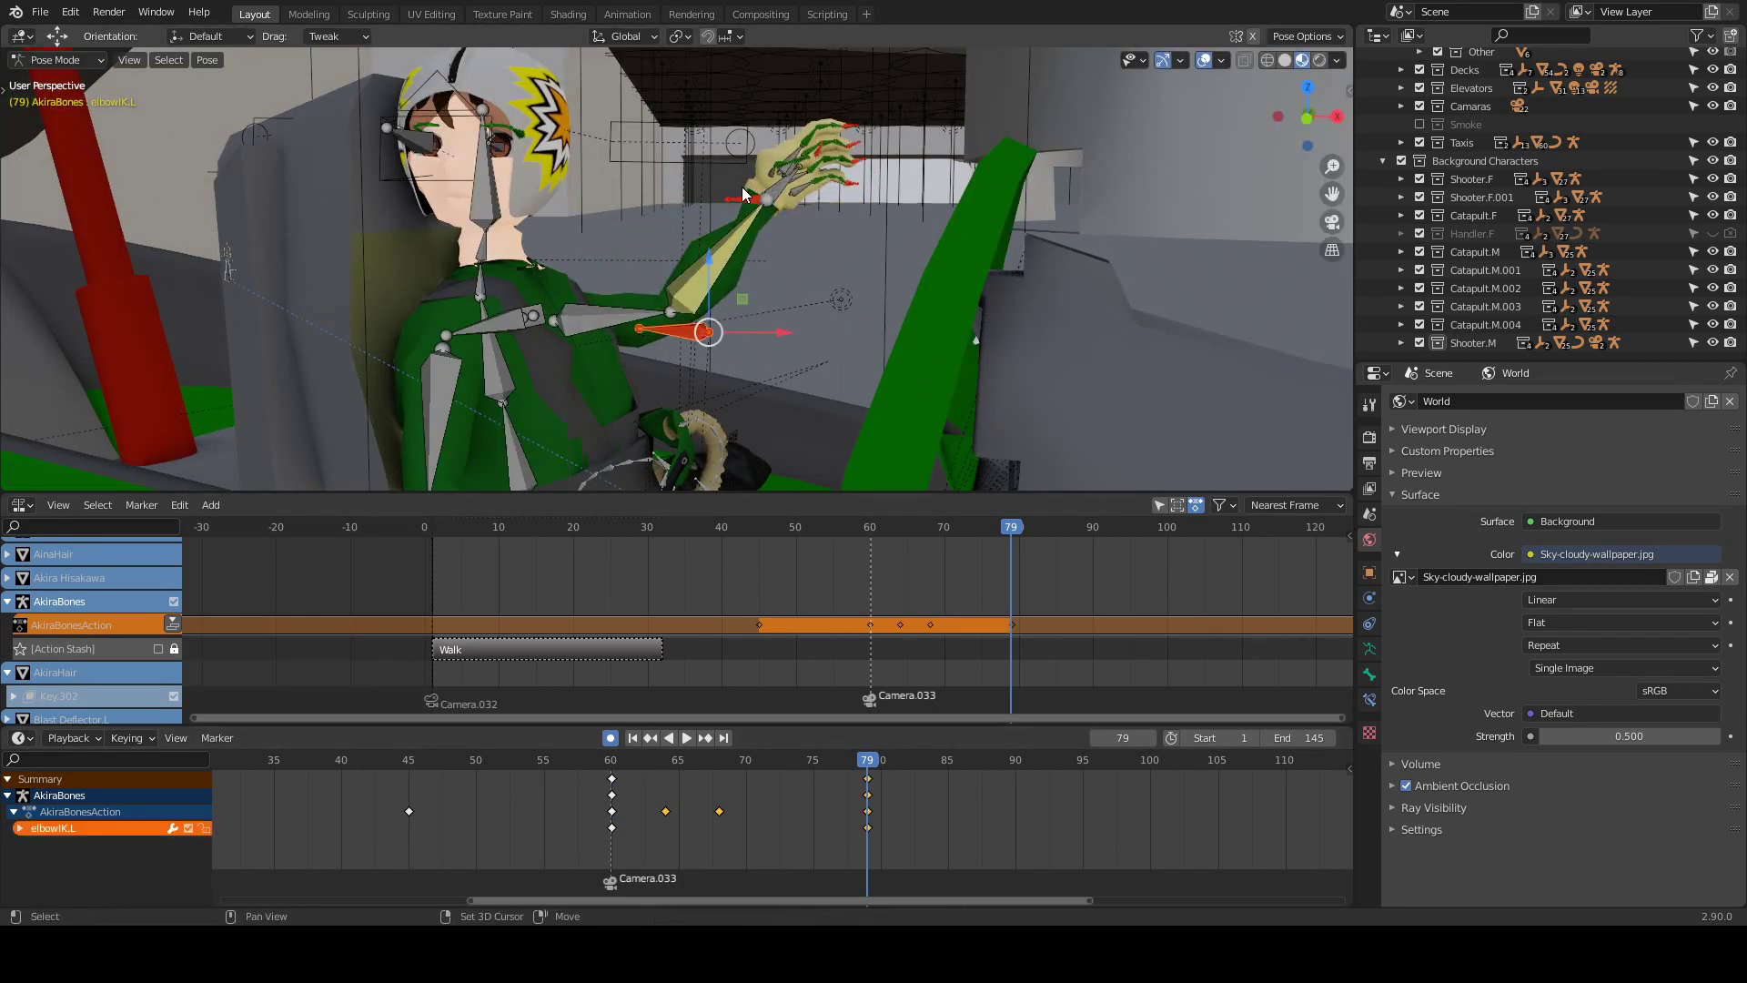
left_click(743, 193, "shift")
Rotate the left hand bone and paint-select the finger bones.
mouse_move(728, 437)
middle_mouse_down()
mouse_move(650, 422)
mouse_move(749, 161)
mouse_move(811, 285)
mouse_move(1074, 250)
mouse_move(828, 297)
mouse_move(782, 200)
middle_mouse_up()
left_click(750, 161)
key("r")
left_click(1097, 223)
key("c")
left_click_drag(892, 219, 744, 155)
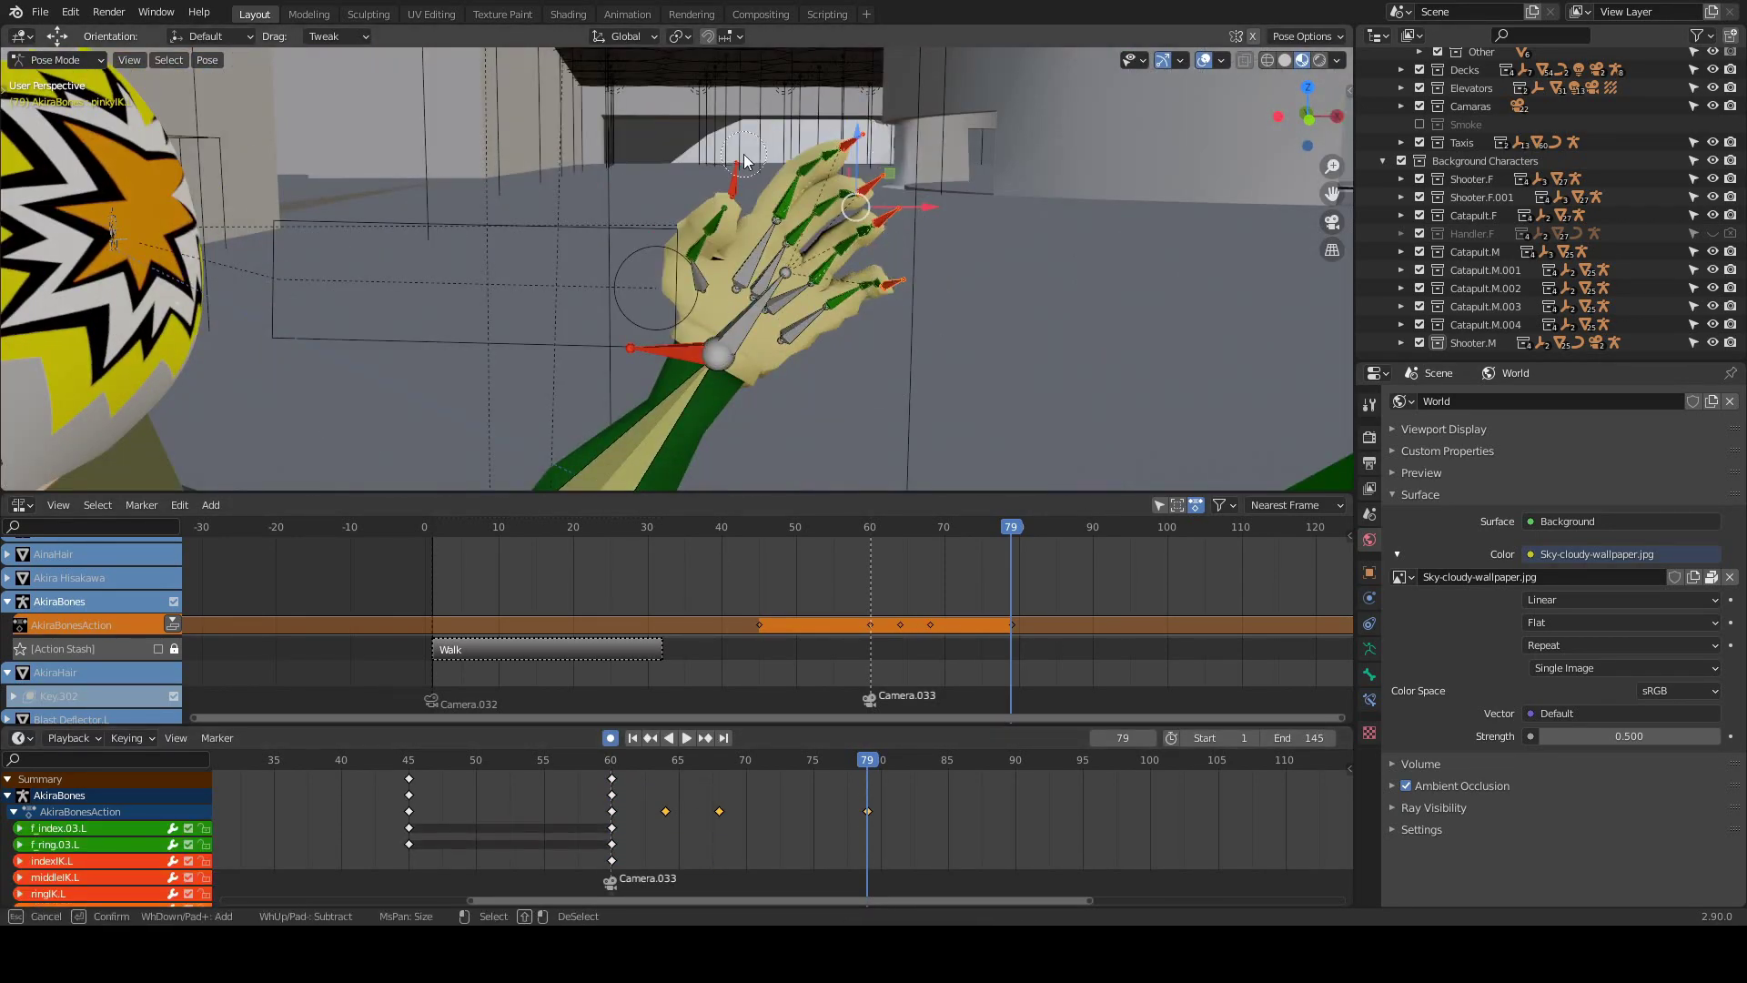
key("Escape")
Preview the animation, then spread the ring finger outward at frame 79.
key("ctrl+shift+space")
key("Escape")
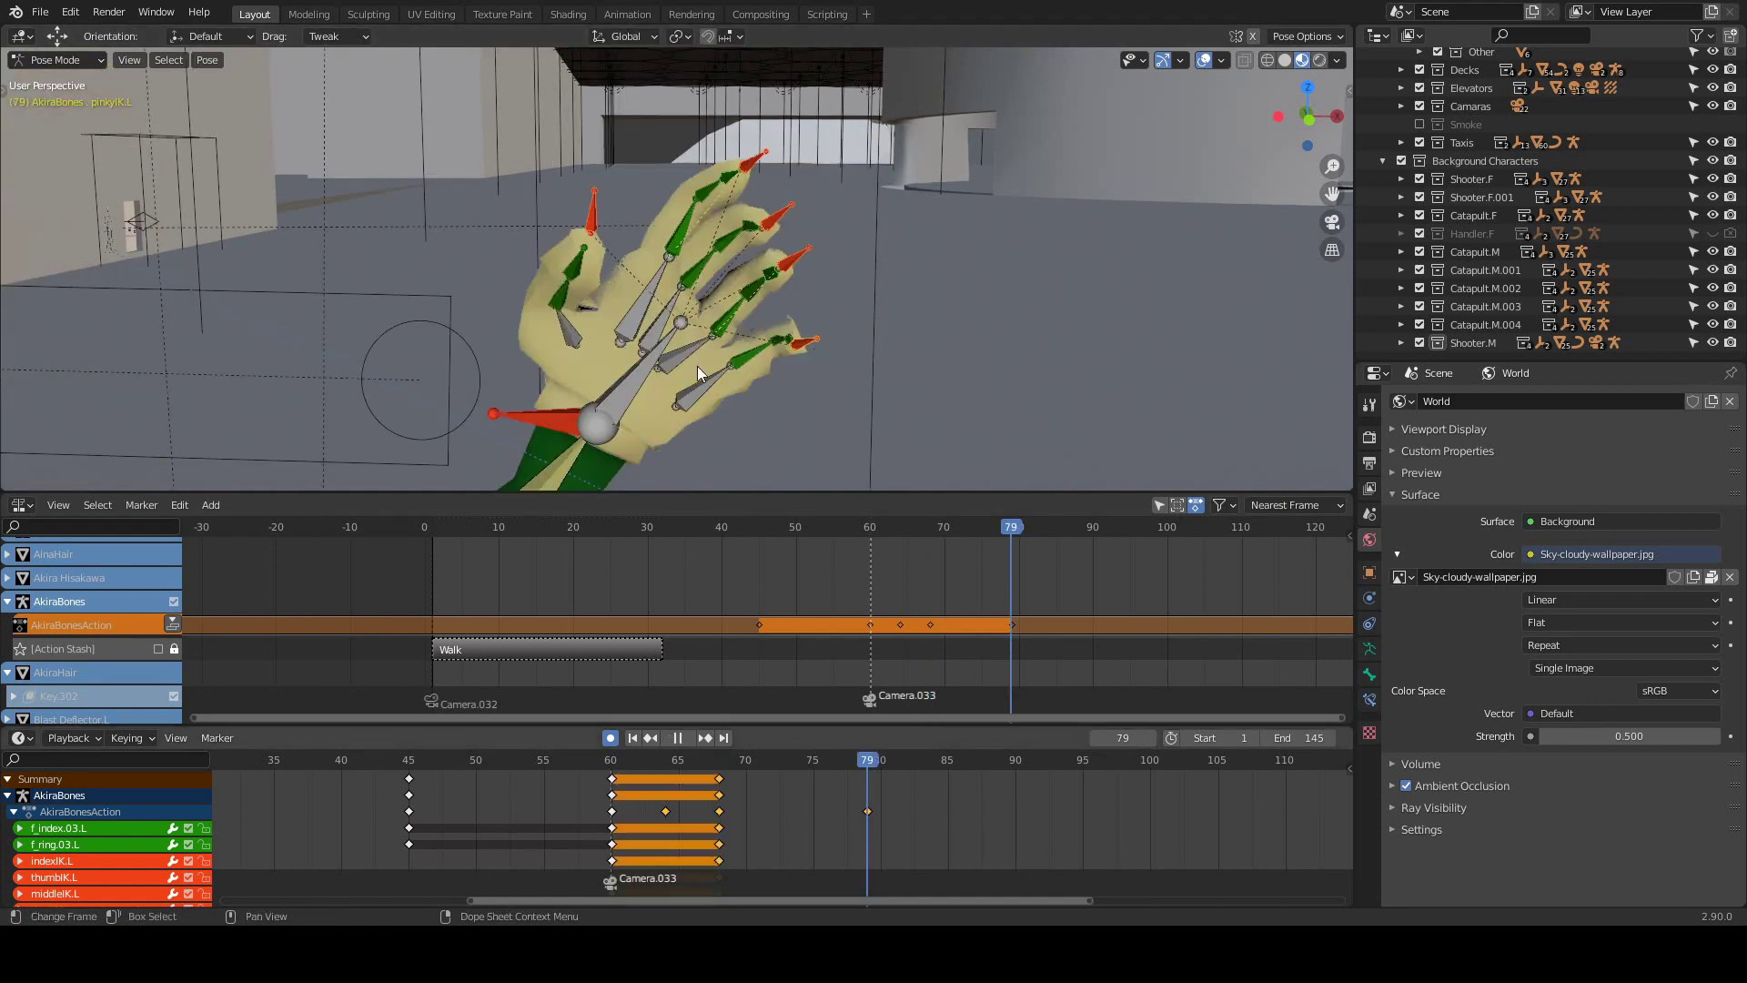
scroll(669, 314, "up", 3)
left_click(823, 226)
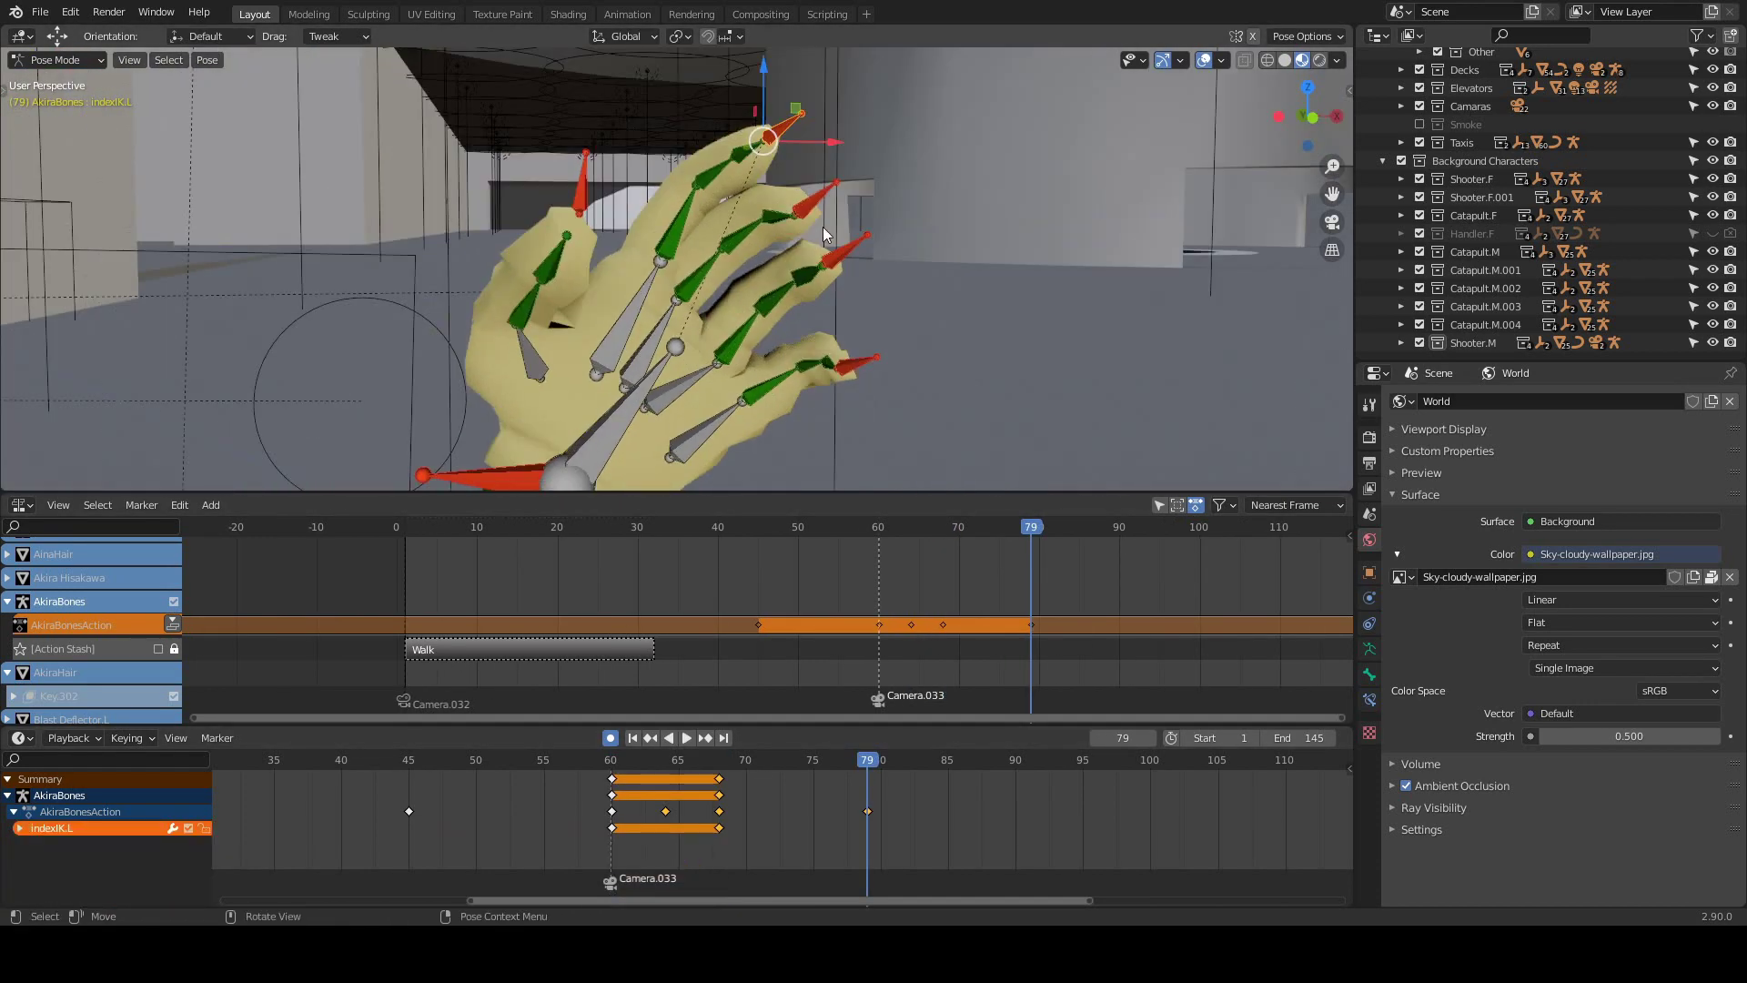
left_click_drag(823, 227, 721, 189)
scroll(722, 293, "up", 3)
scroll(579, 220, "up", 2)
scroll(579, 220, "down", 5)
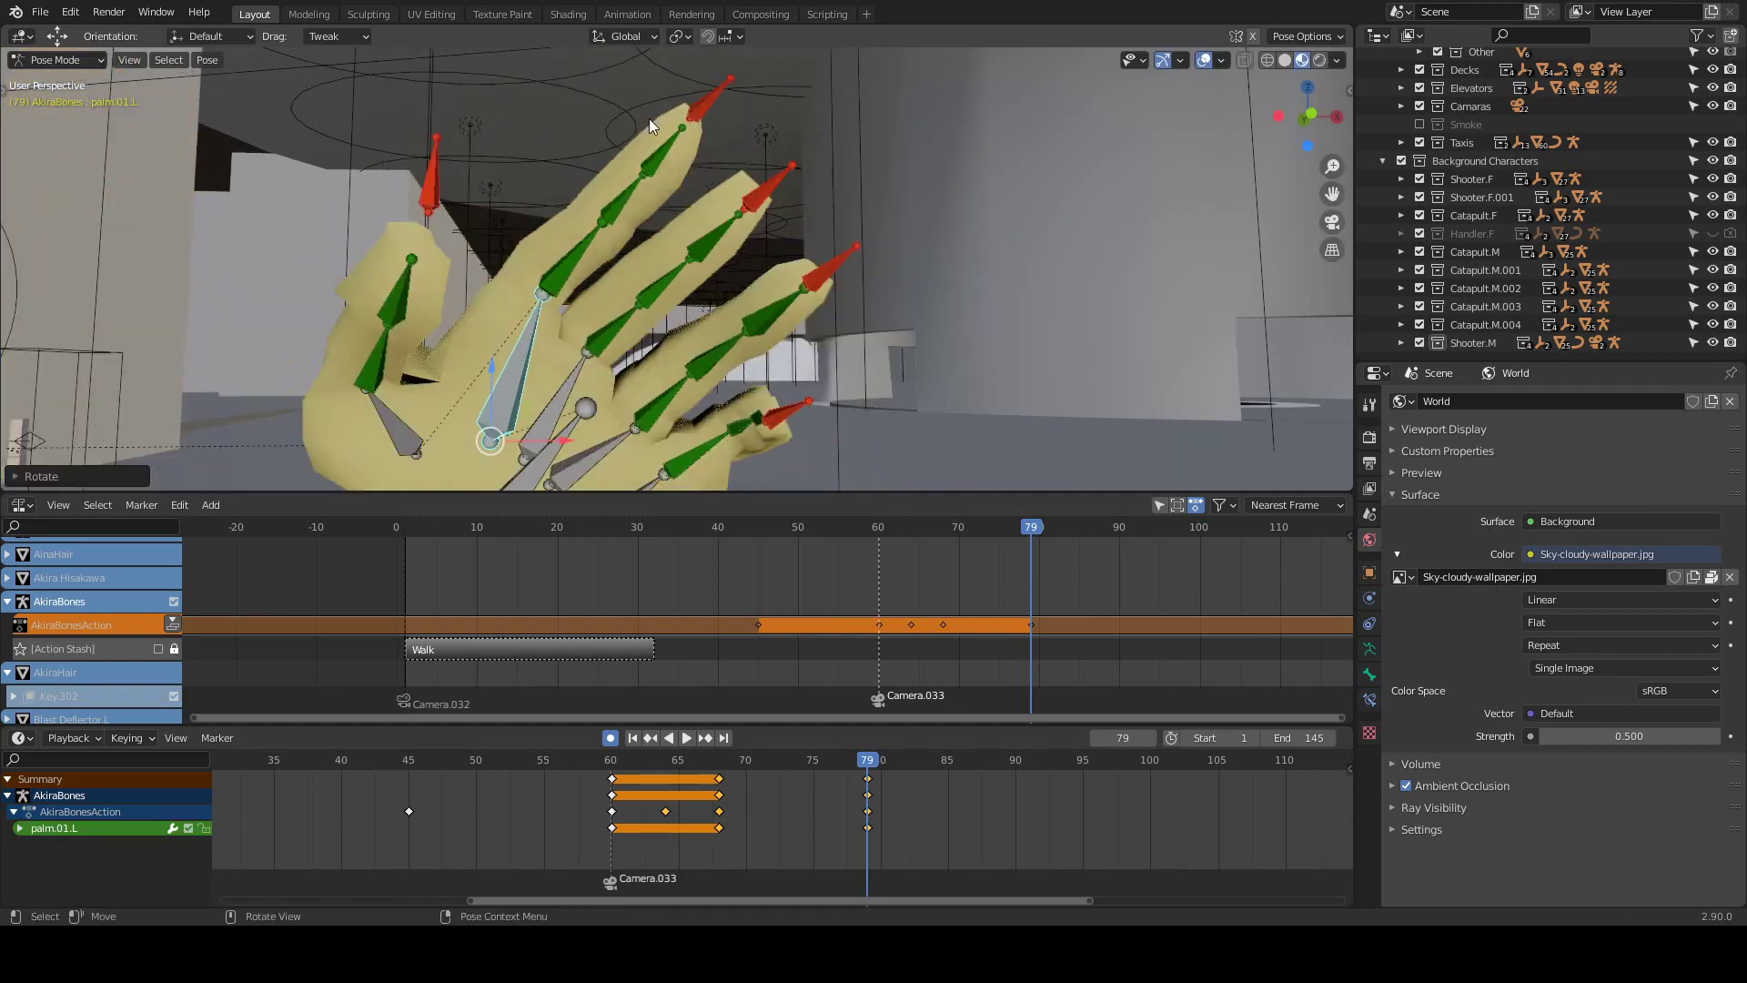
Adjust the thumb and left wrist controls of the open hand.
left_click(648, 119)
scroll(648, 118, "down", 3)
middle_click_drag(648, 118, 457, 230)
scroll(491, 237, "up", 3)
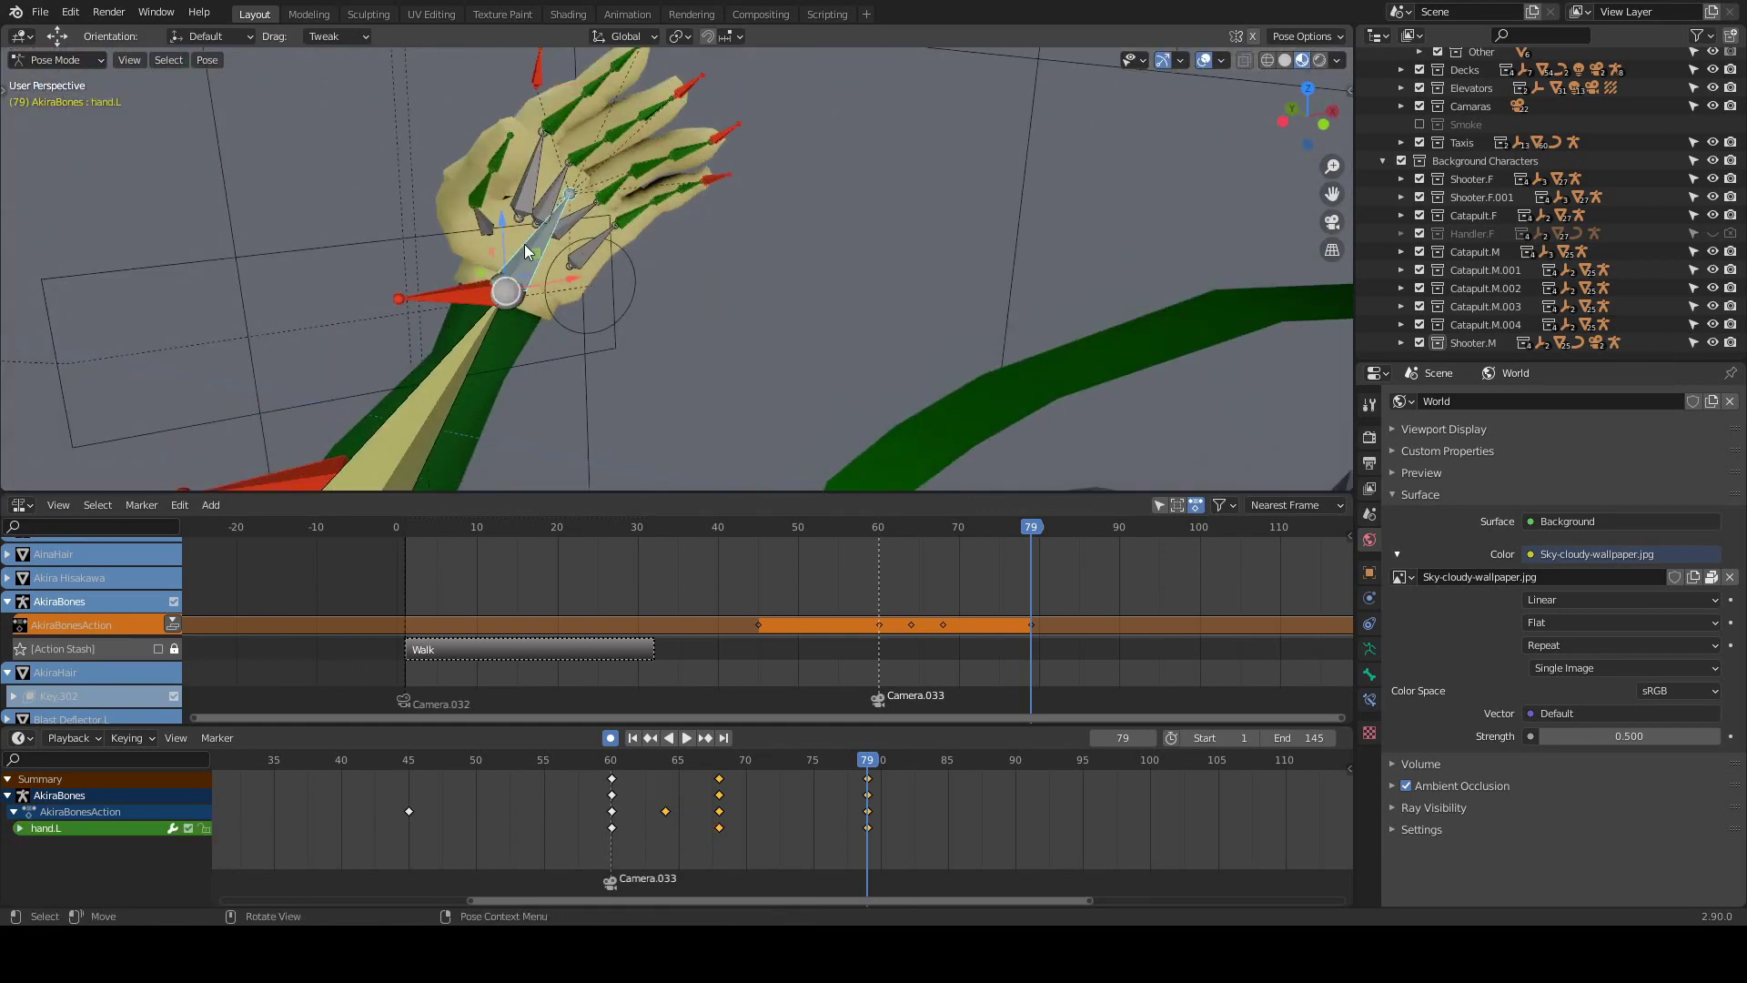
left_click(524, 244)
scroll(524, 244, "down", 3)
middle_click_drag(619, 189, 657, 261)
scroll(657, 260, "up", 2)
Key the whole character's raised-hand pose and preview it through the camera.
scroll(666, 272, "down", 3)
key("i")
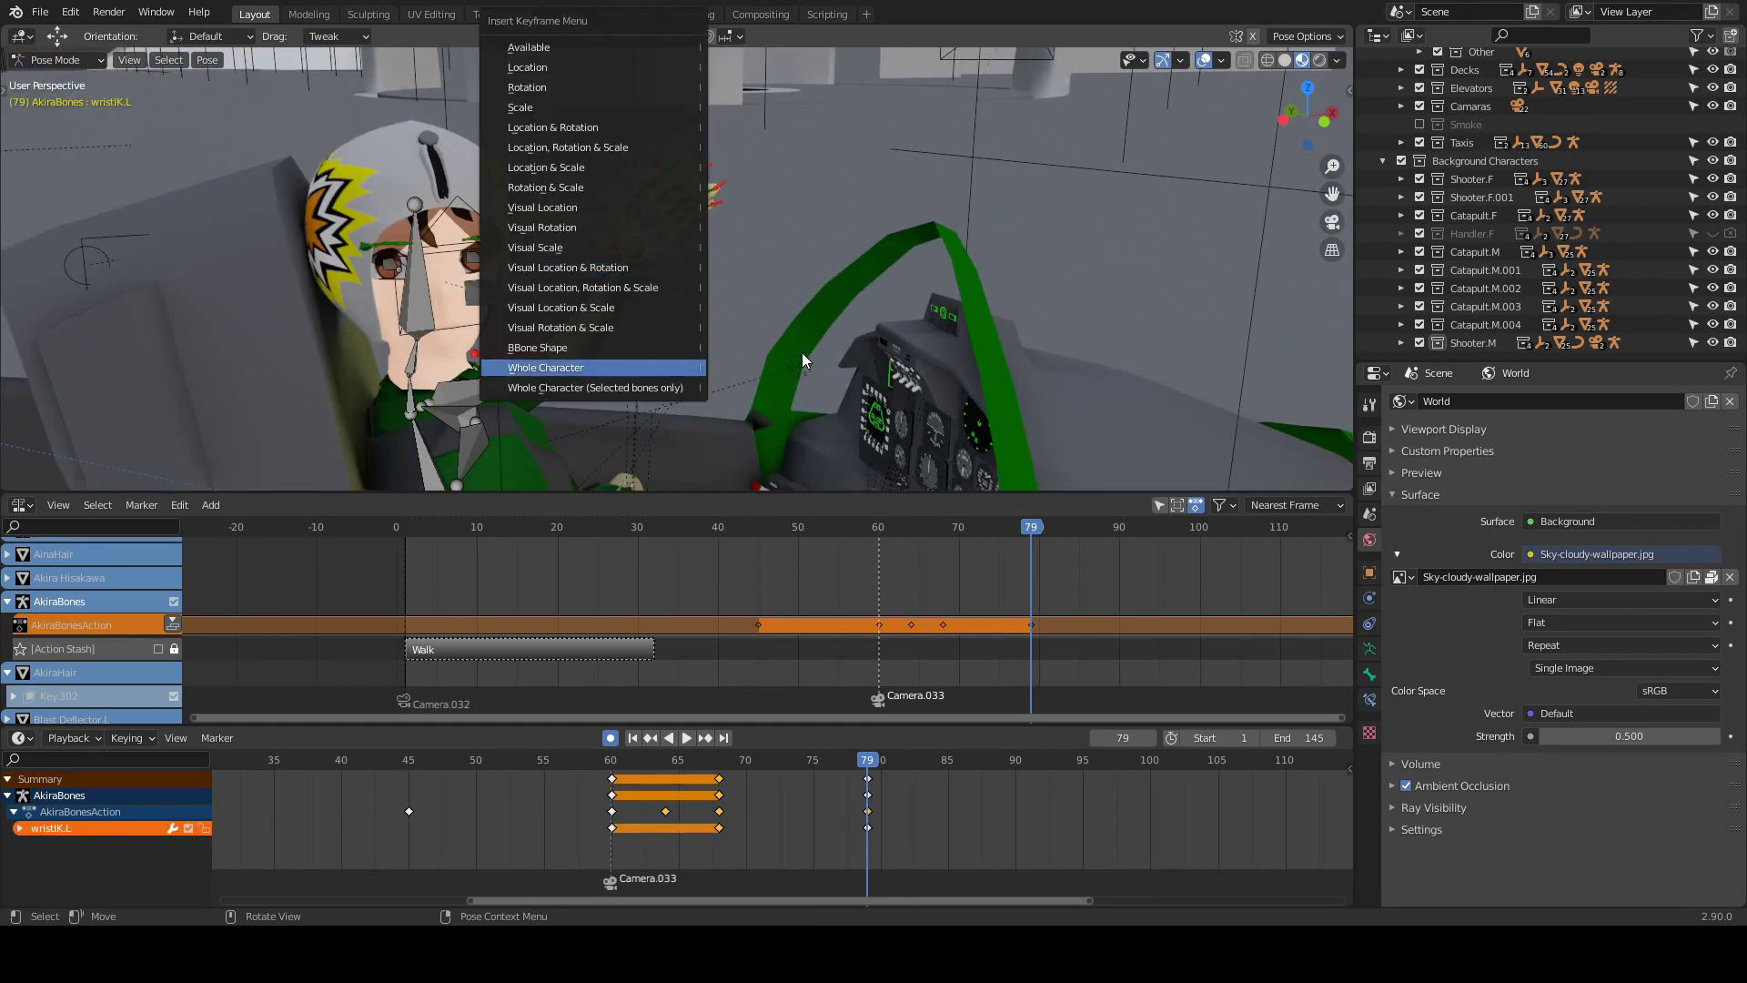
key("Escape")
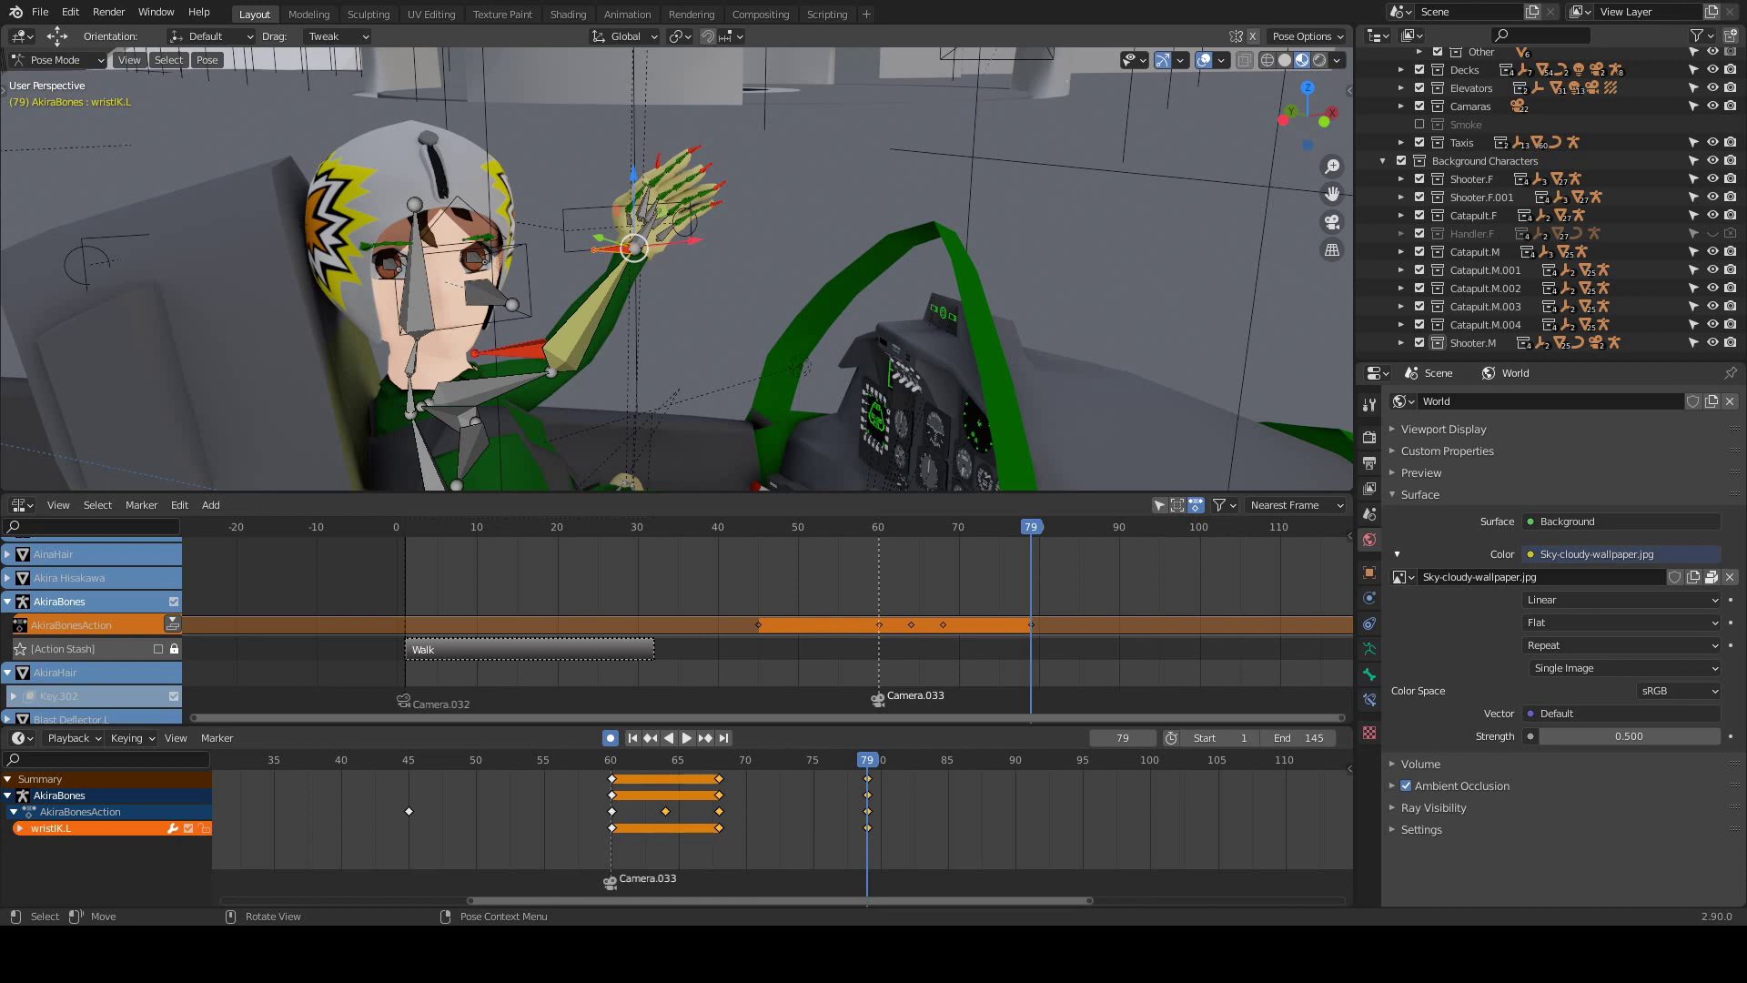
key("KP_0")
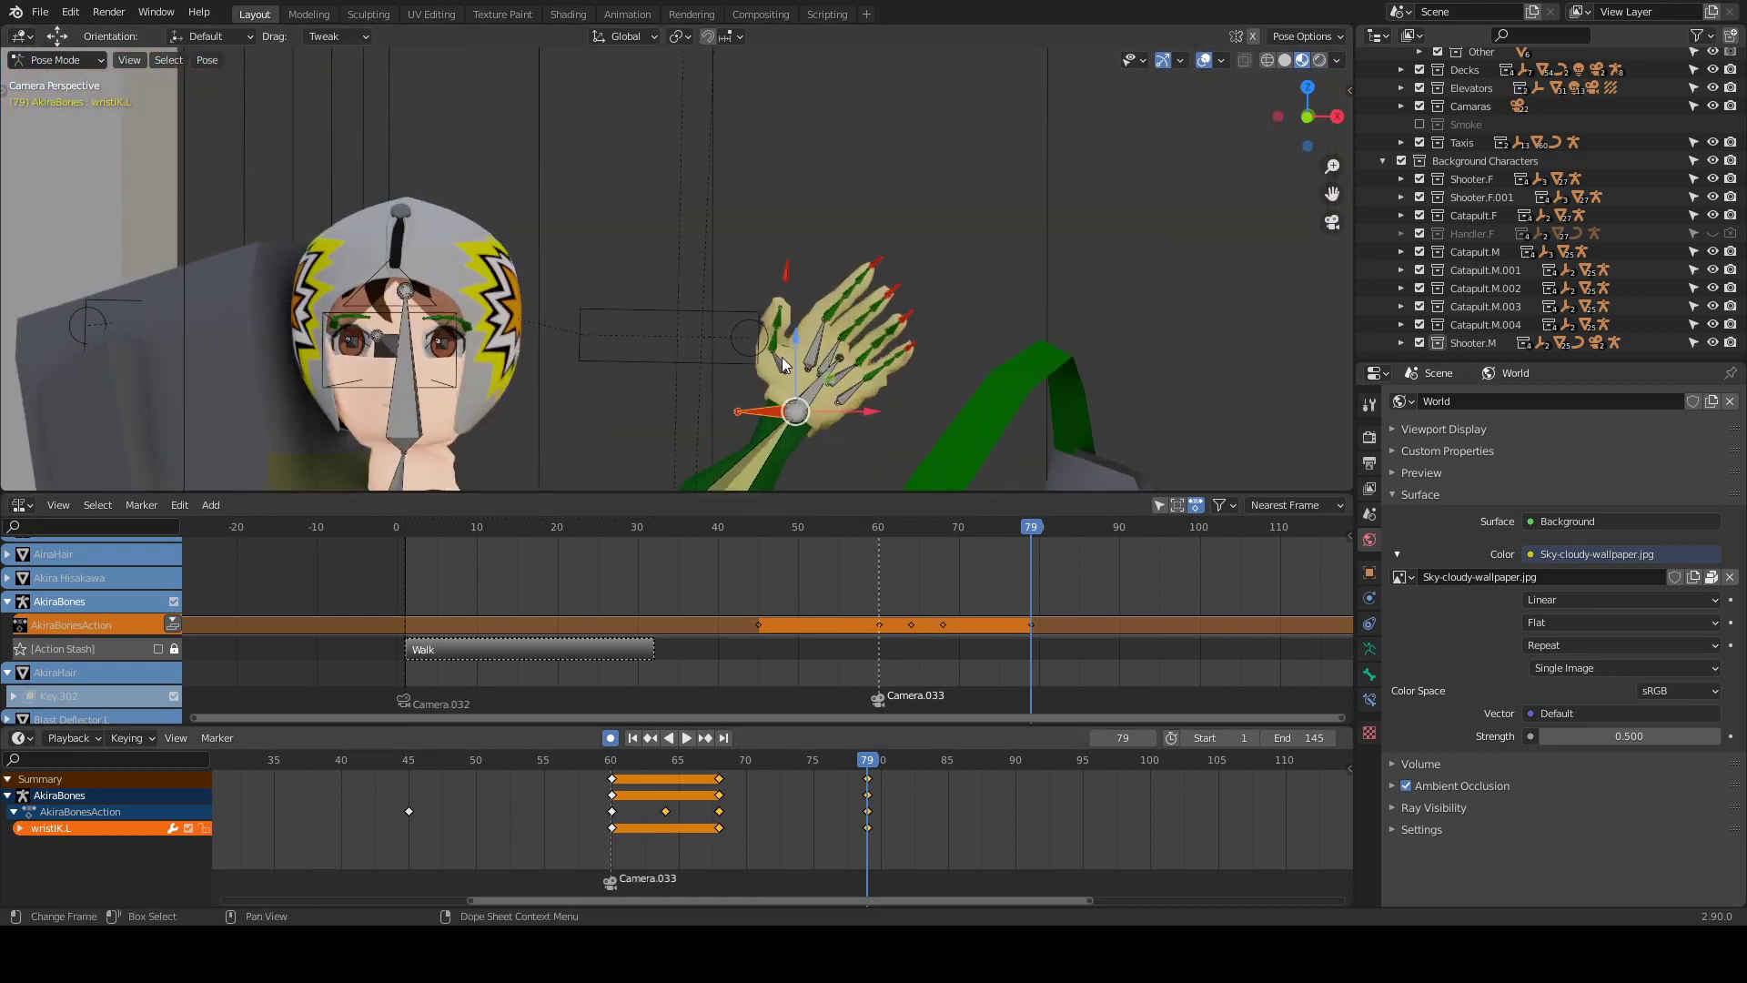
key("Down")
key("space")
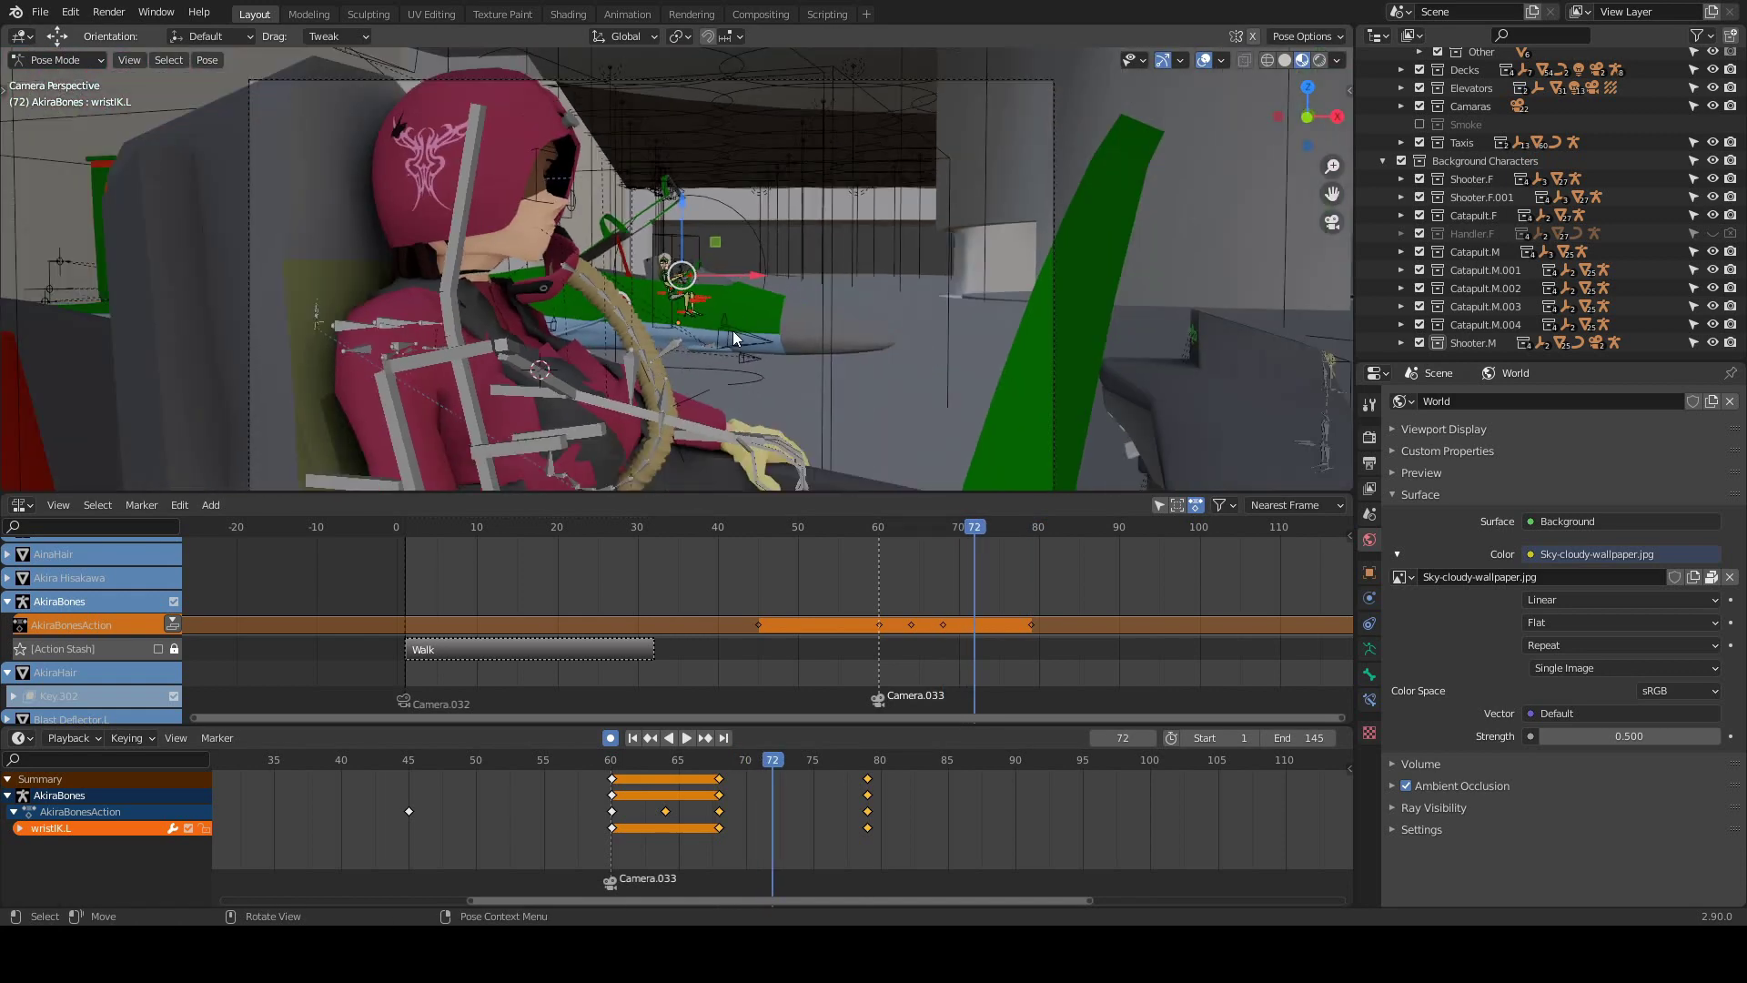
key("KP_0")
Tilt the waving hand to the other side for the second wave pose at frame 85.
scroll(942, 769, "up", 3)
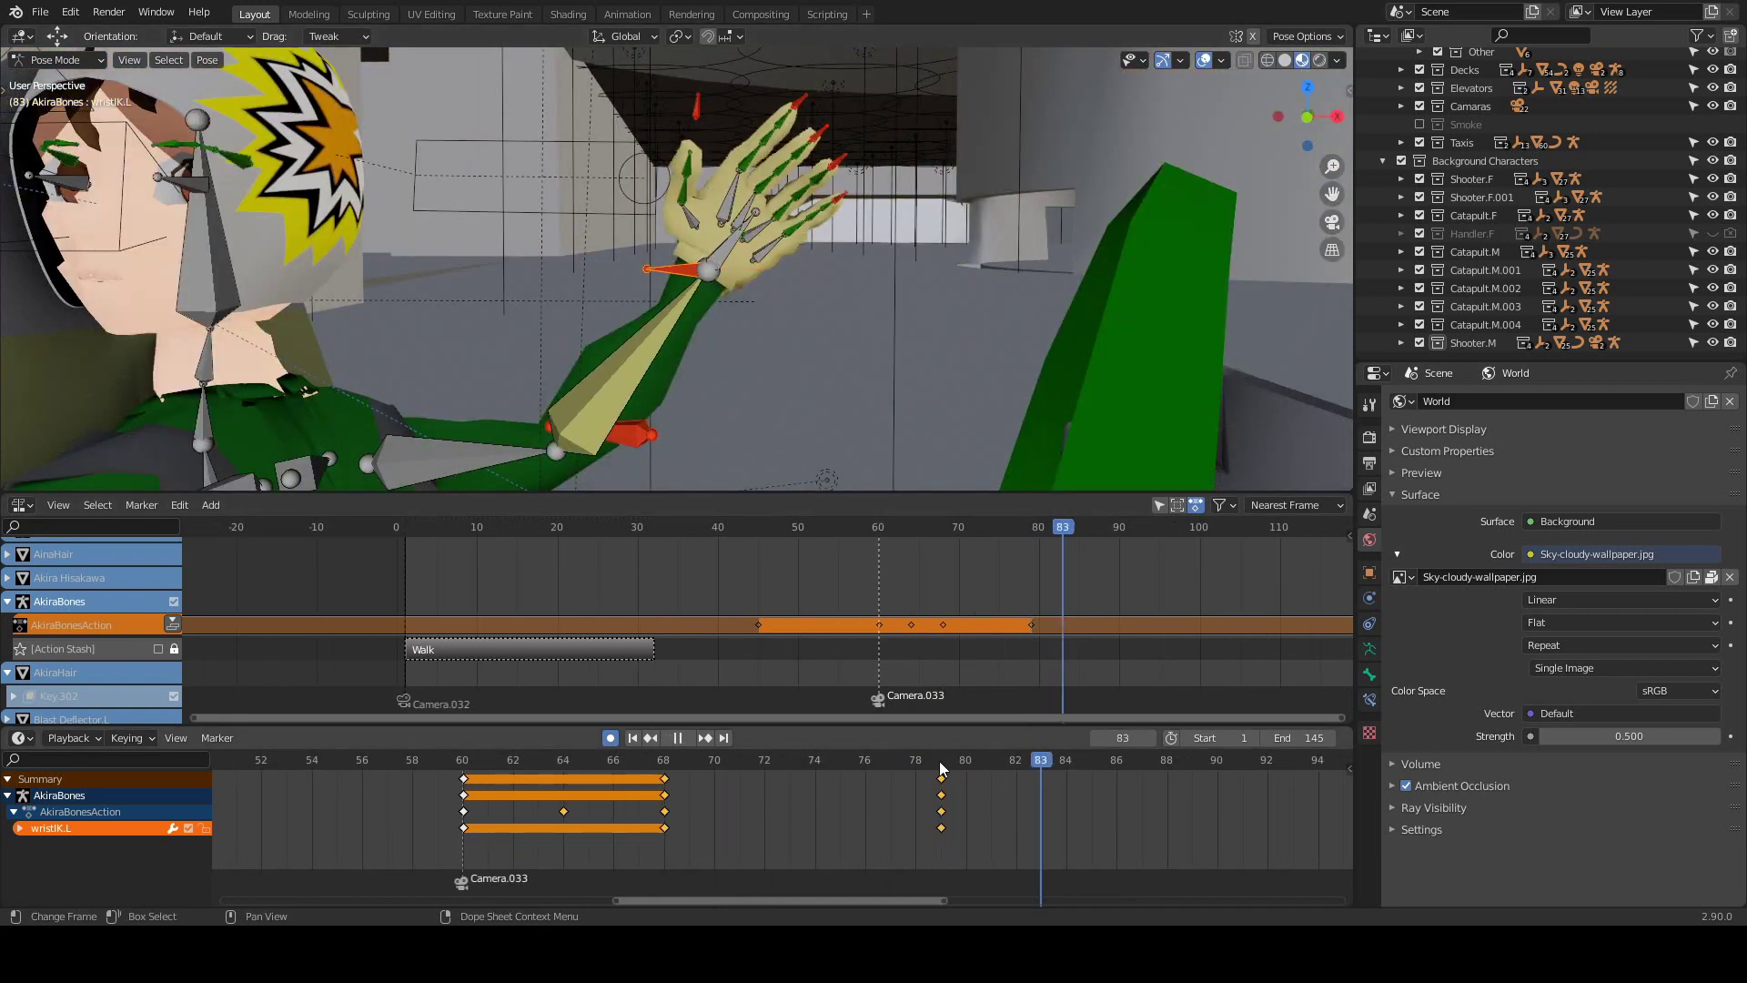
key("Right")
key("Right")
key("Right")
left_click_drag(708, 269, 745, 350)
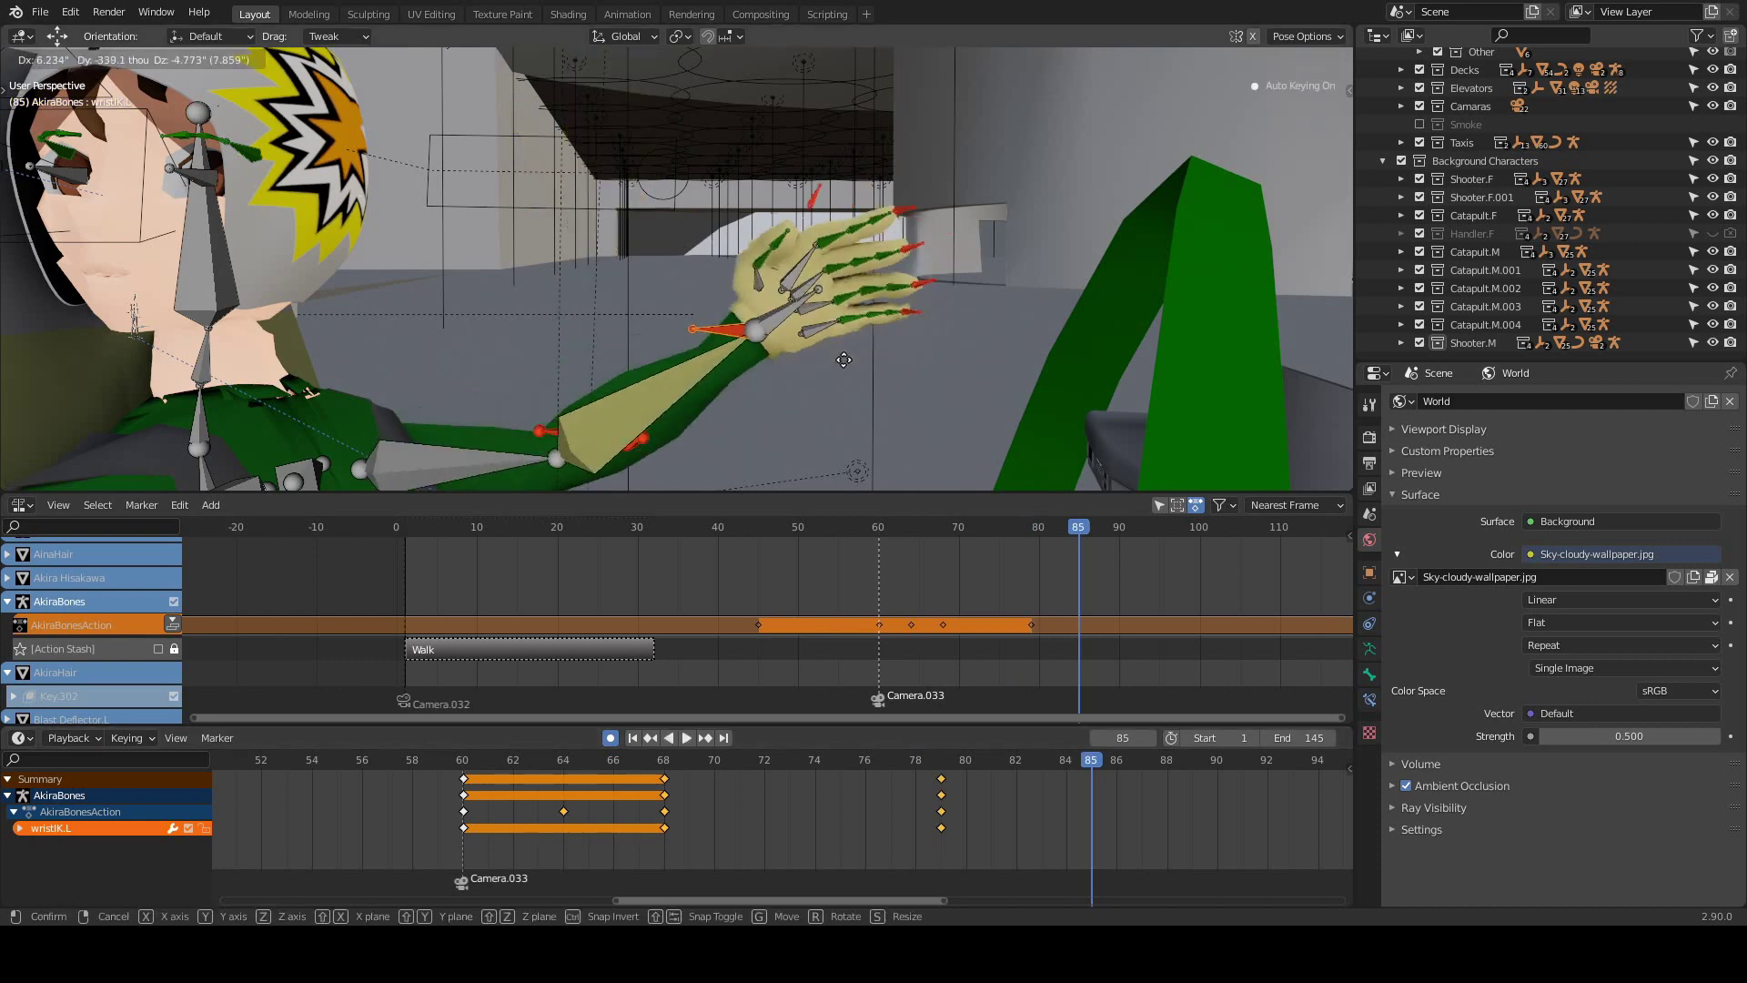
mouse_move(845, 346)
middle_mouse_down()
mouse_move(724, 357)
mouse_move(801, 474)
middle_mouse_up()
Duplicate the wave keyframes in the dope sheet and offset them later to repeat the wave.
left_click(946, 809)
left_click(1205, 806)
key("KP_Decimal")
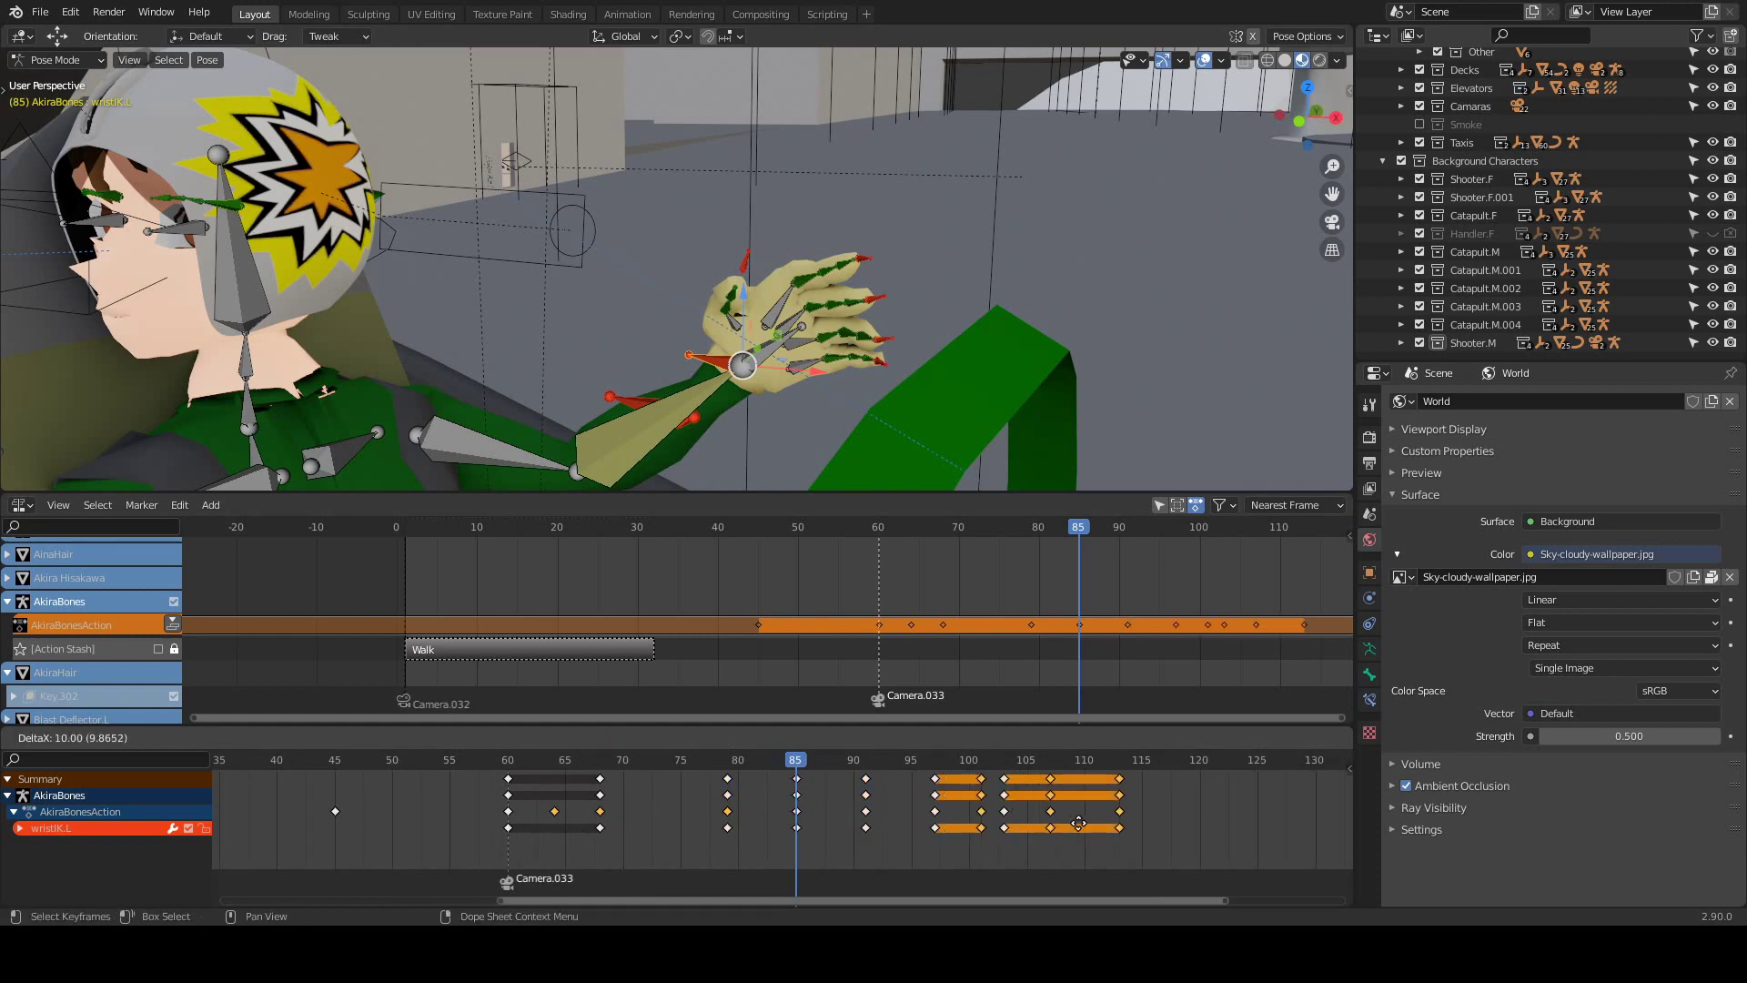
left_click(1079, 822)
left_click_drag(867, 756, 991, 764)
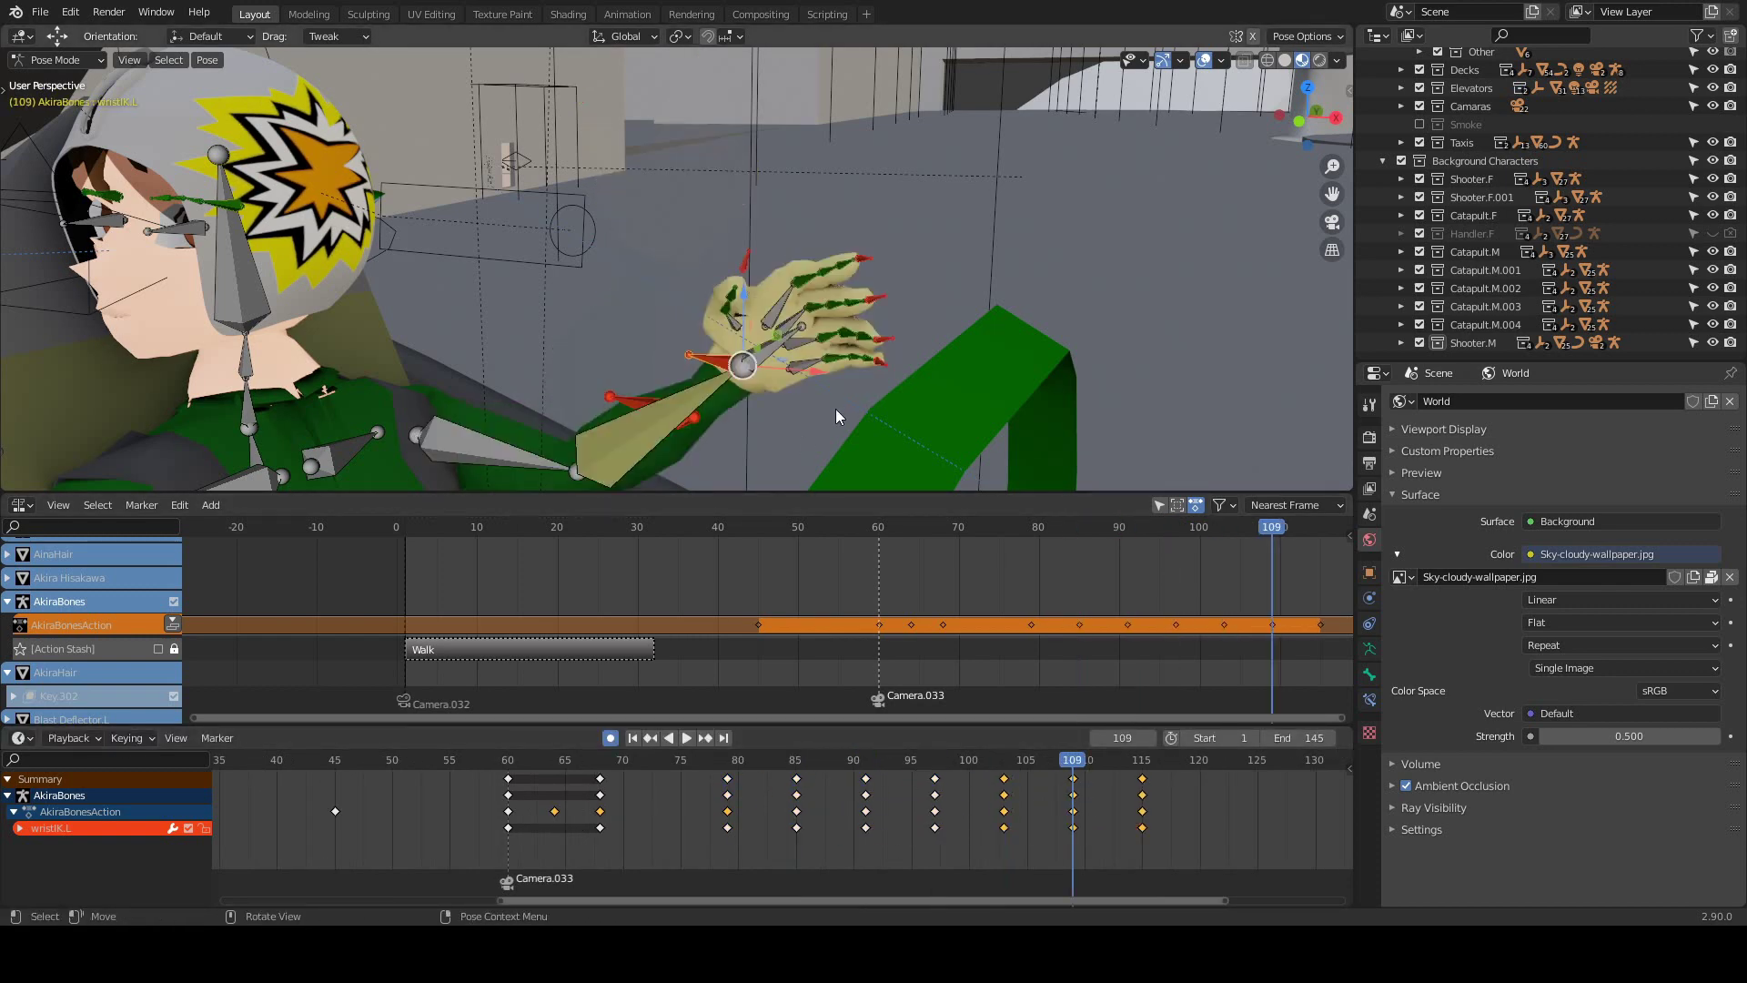
scroll(832, 288, "down", 5)
key("KP_0")
Select the red-helmeted pilot's armature in Pose Mode and key her pose at frame 95.
left_click(599, 199)
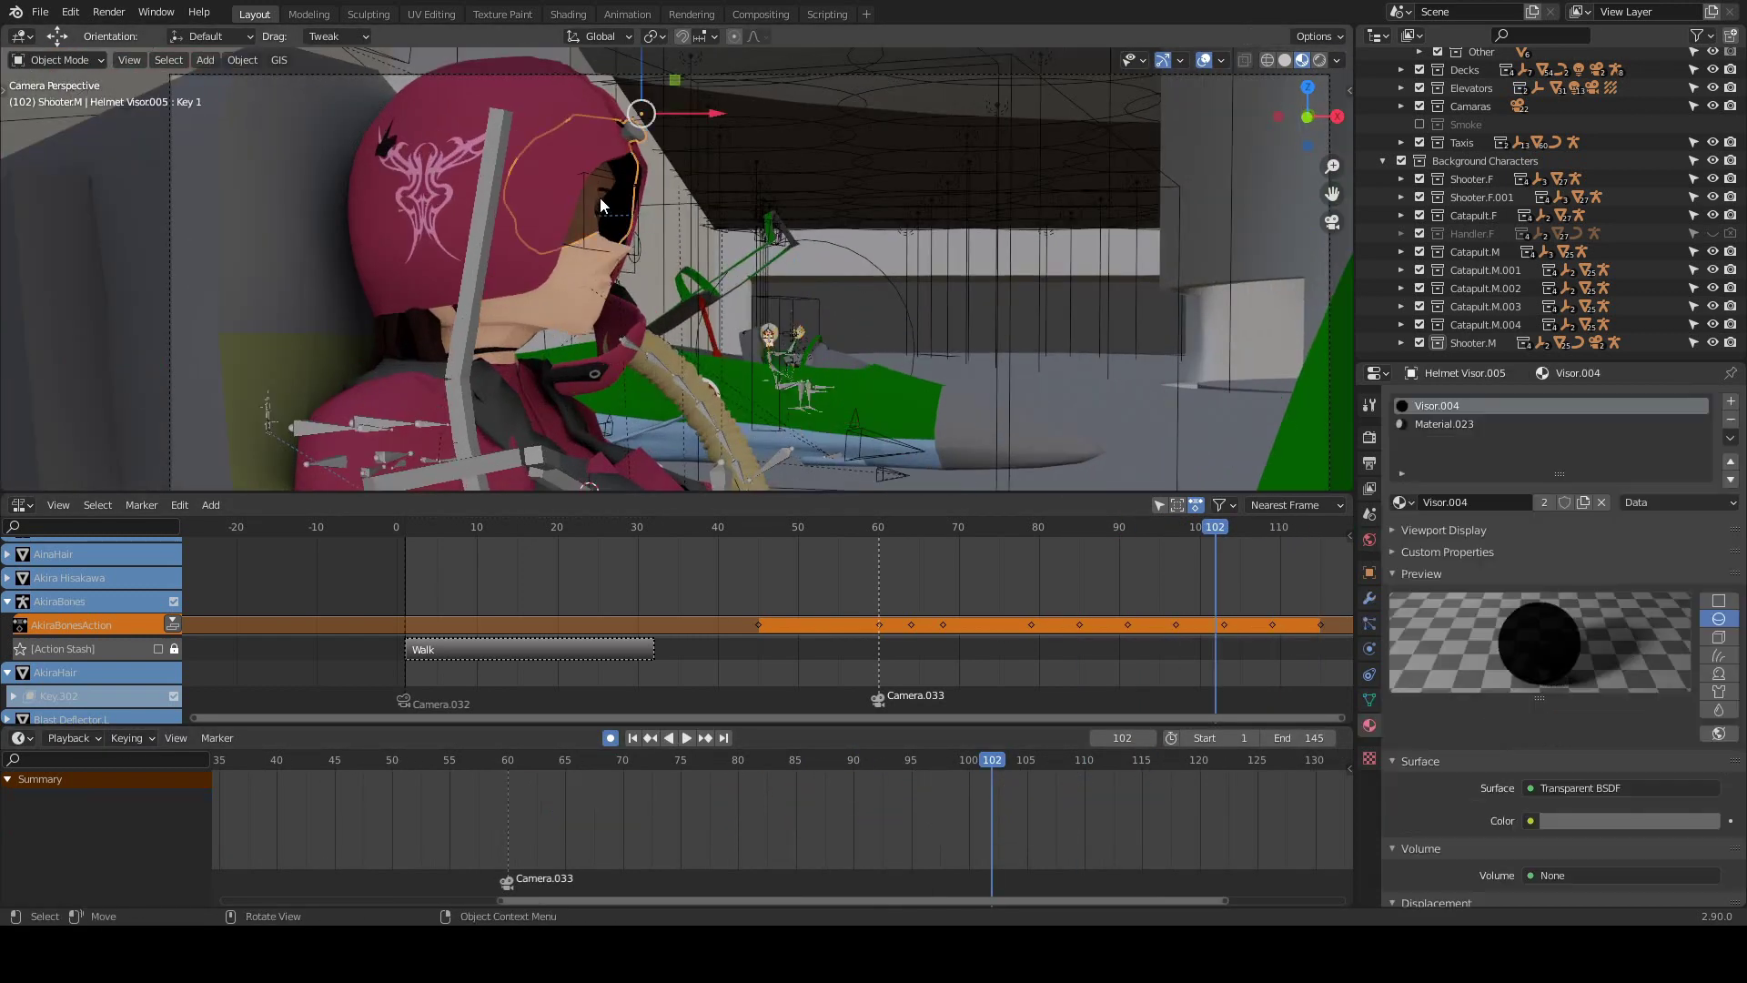
left_click(1370, 699)
scroll(888, 789, "down", 3)
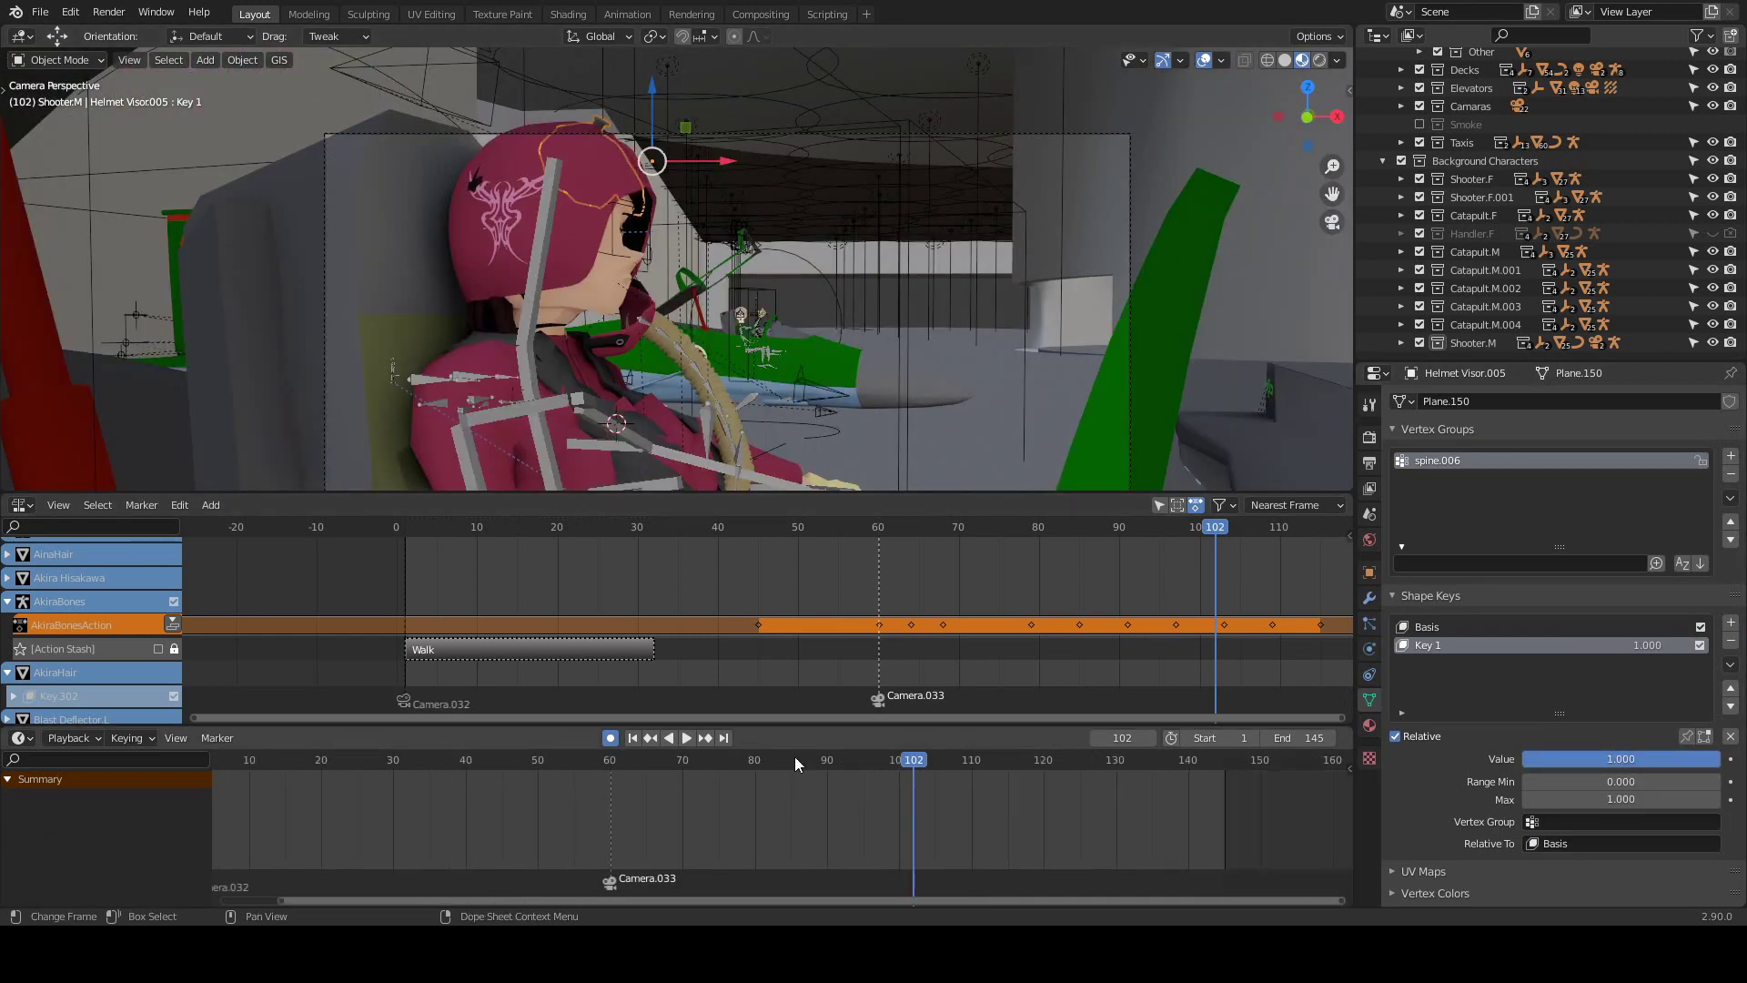
scroll(450, 271, "up", 3)
left_click(434, 273)
key("ctrl+Tab")
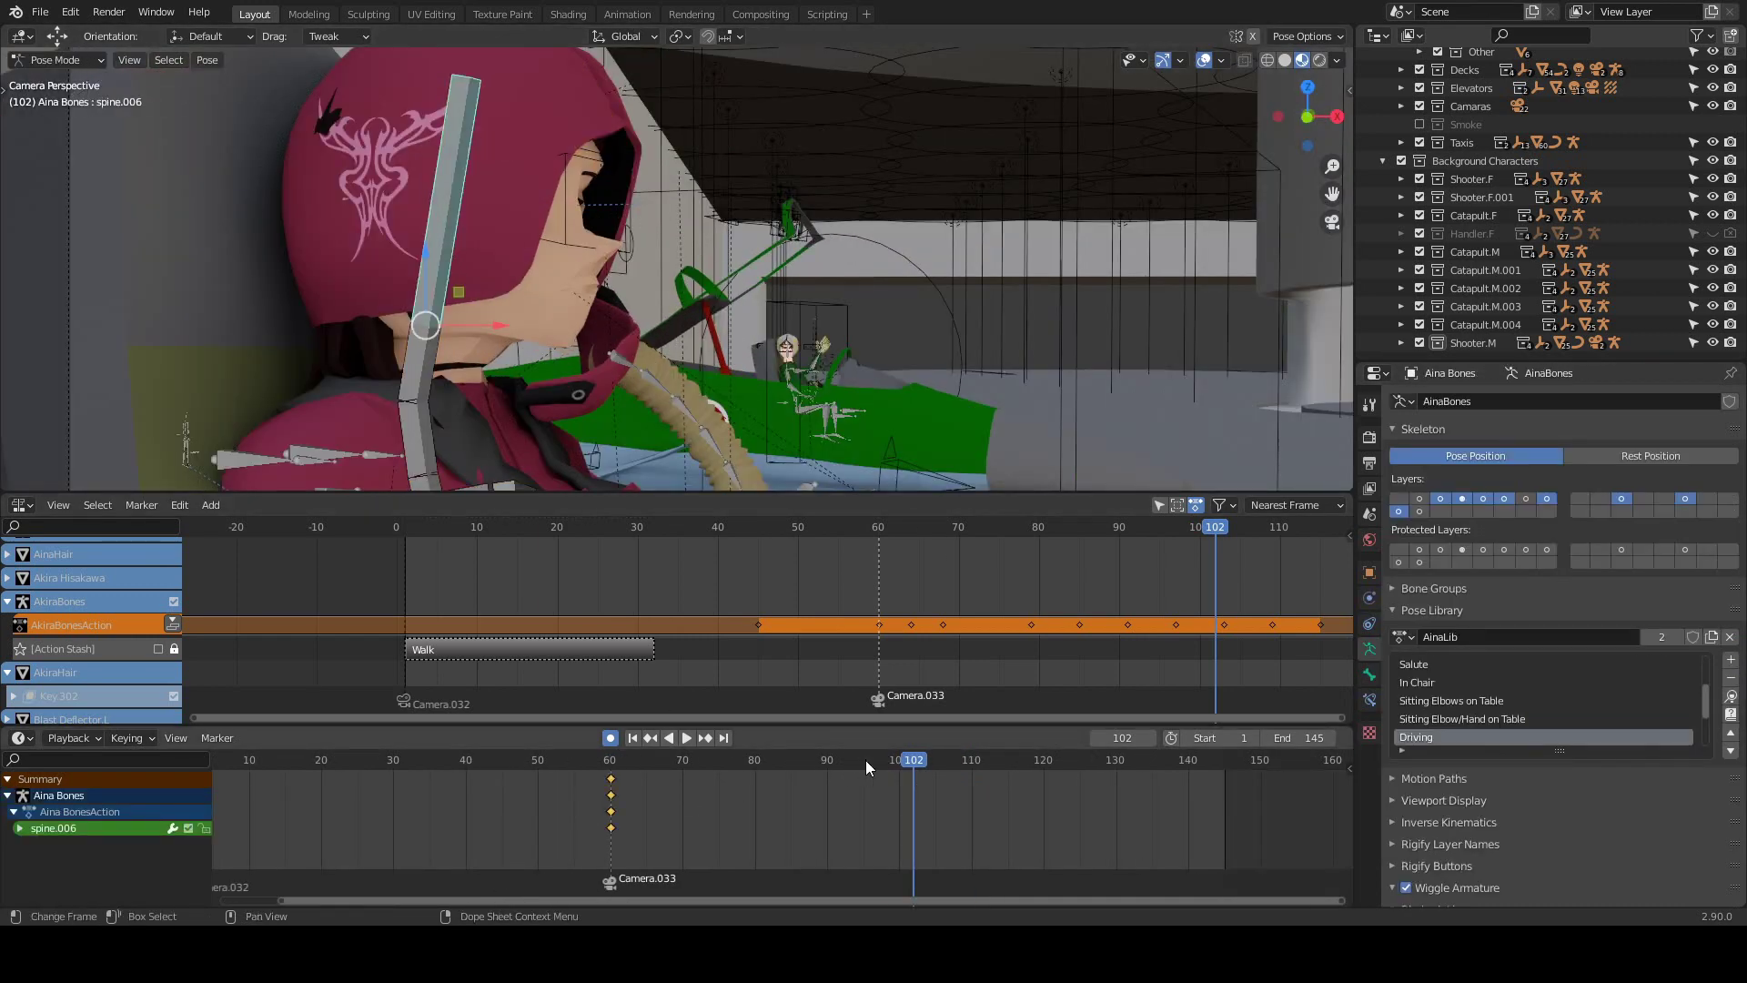
left_click(865, 761)
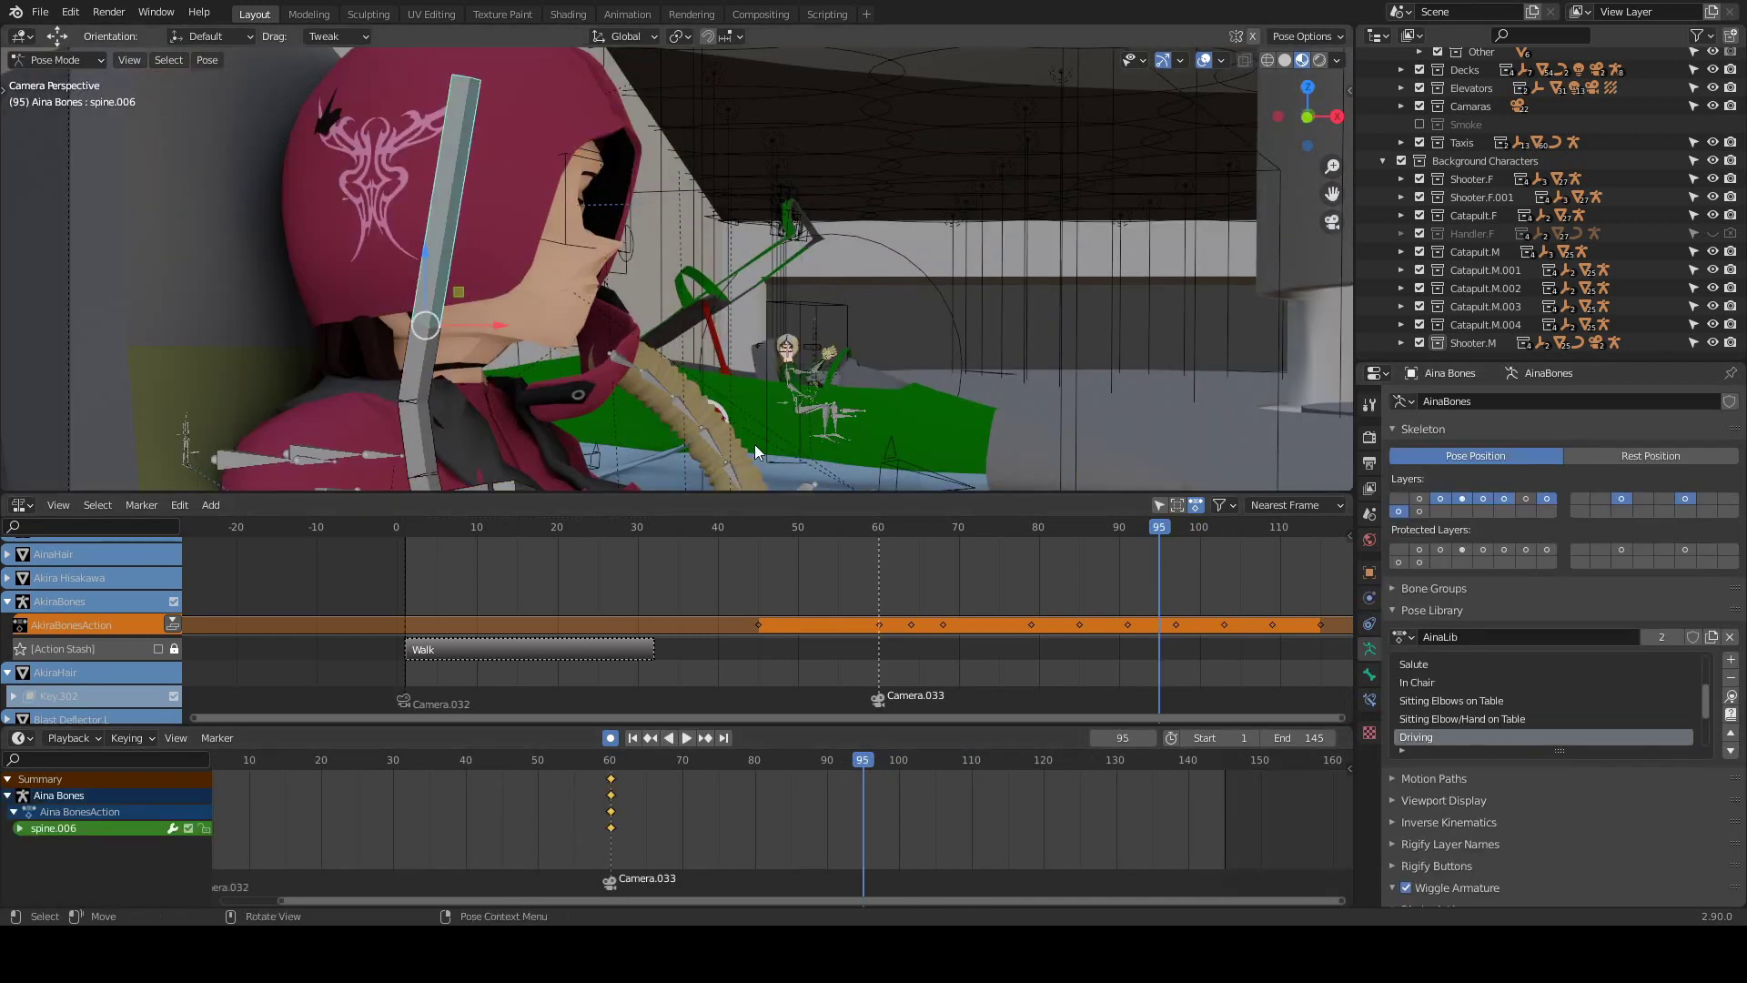
key("i")
Rotate her upper spine around the vertical Z axis and confirm the new pose.
scroll(750, 362, "down", 3)
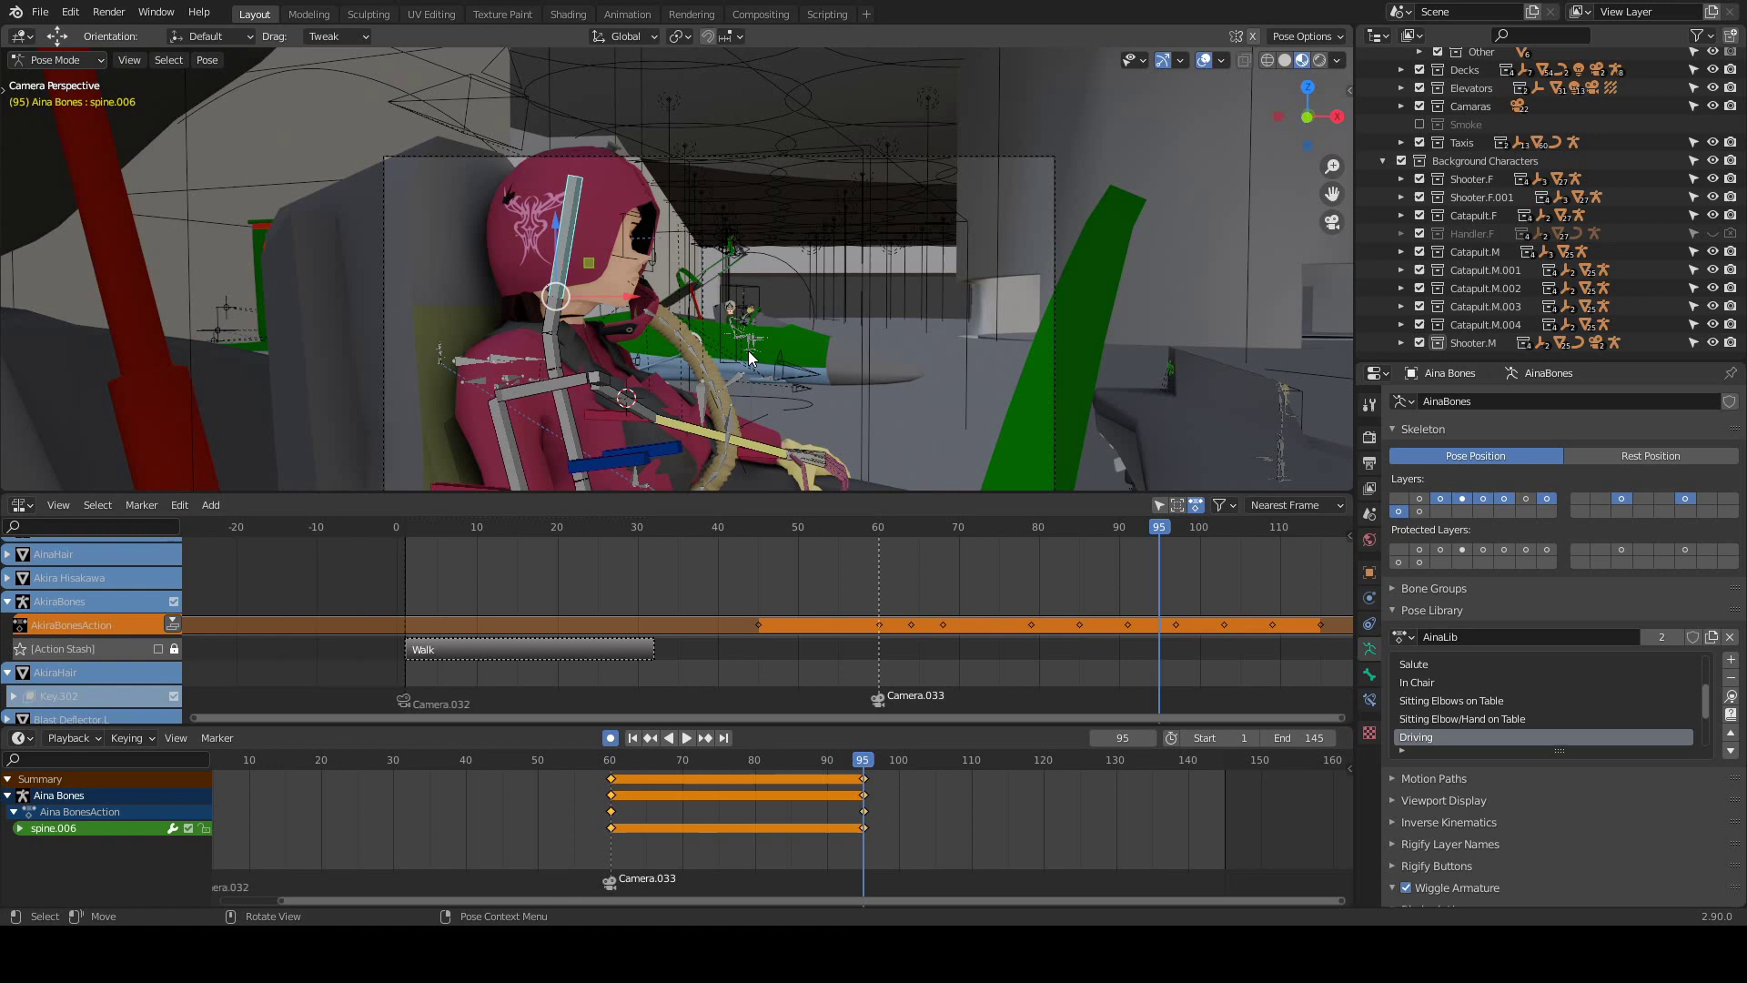
key("space")
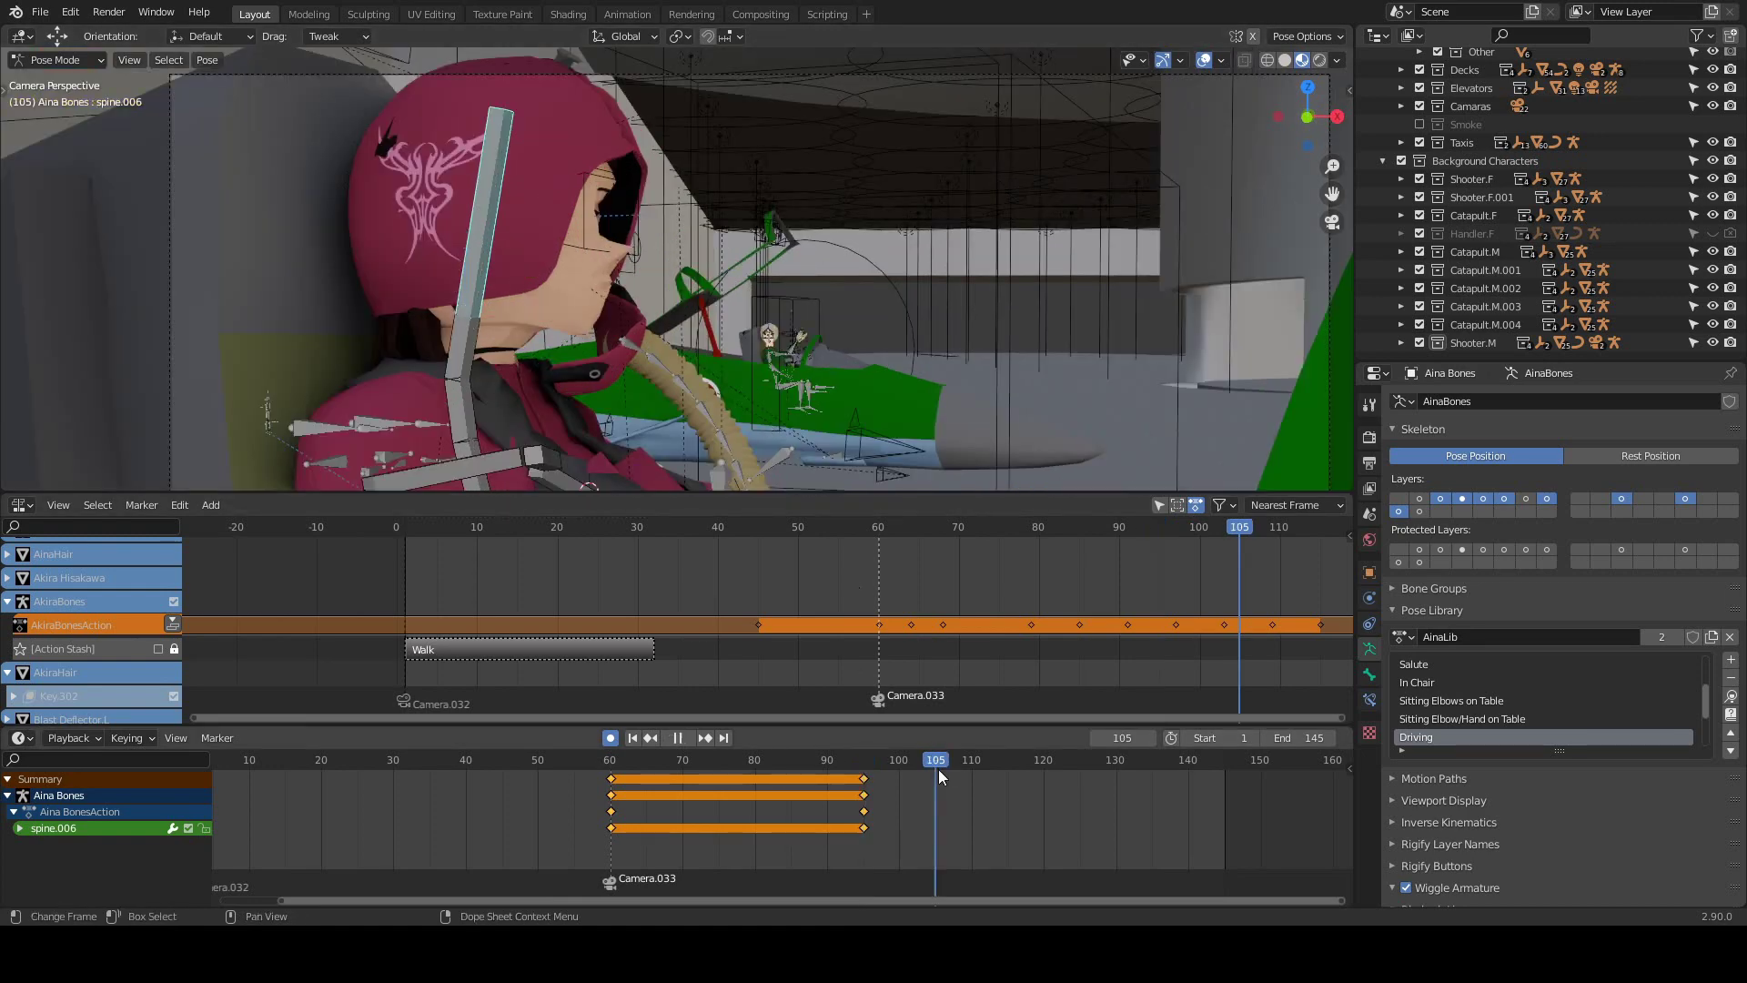
key("Escape")
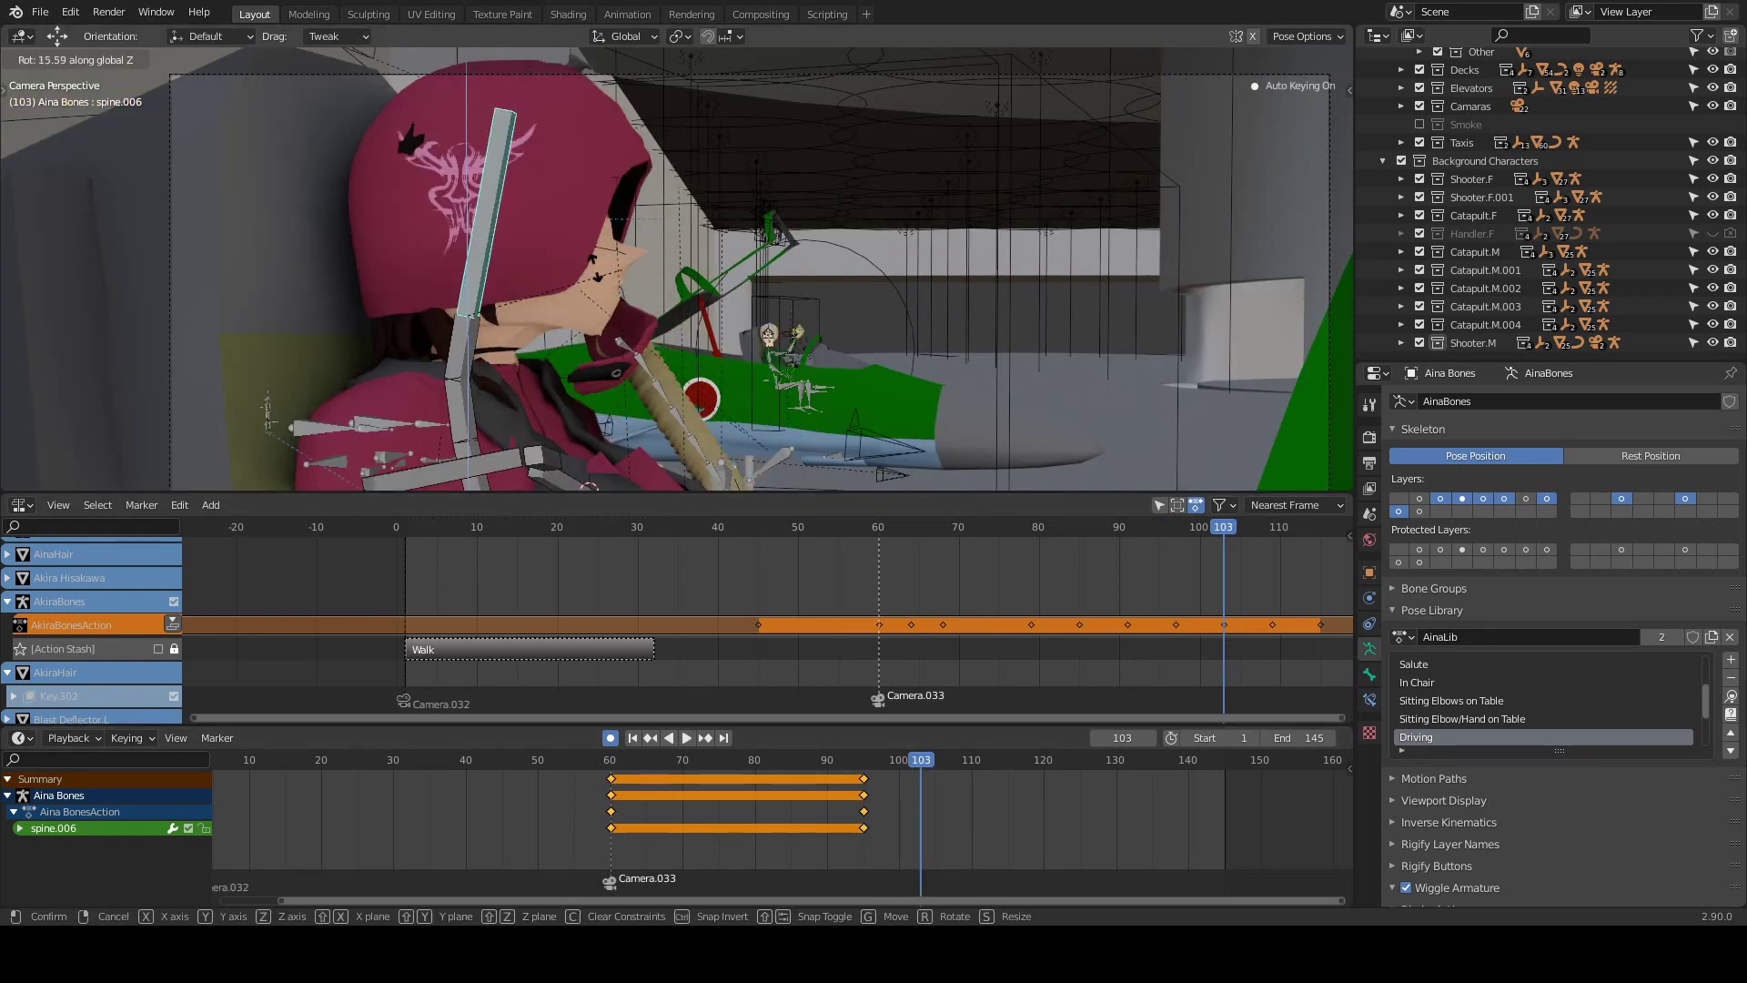
middle_click_drag(542, 316, 710, 242)
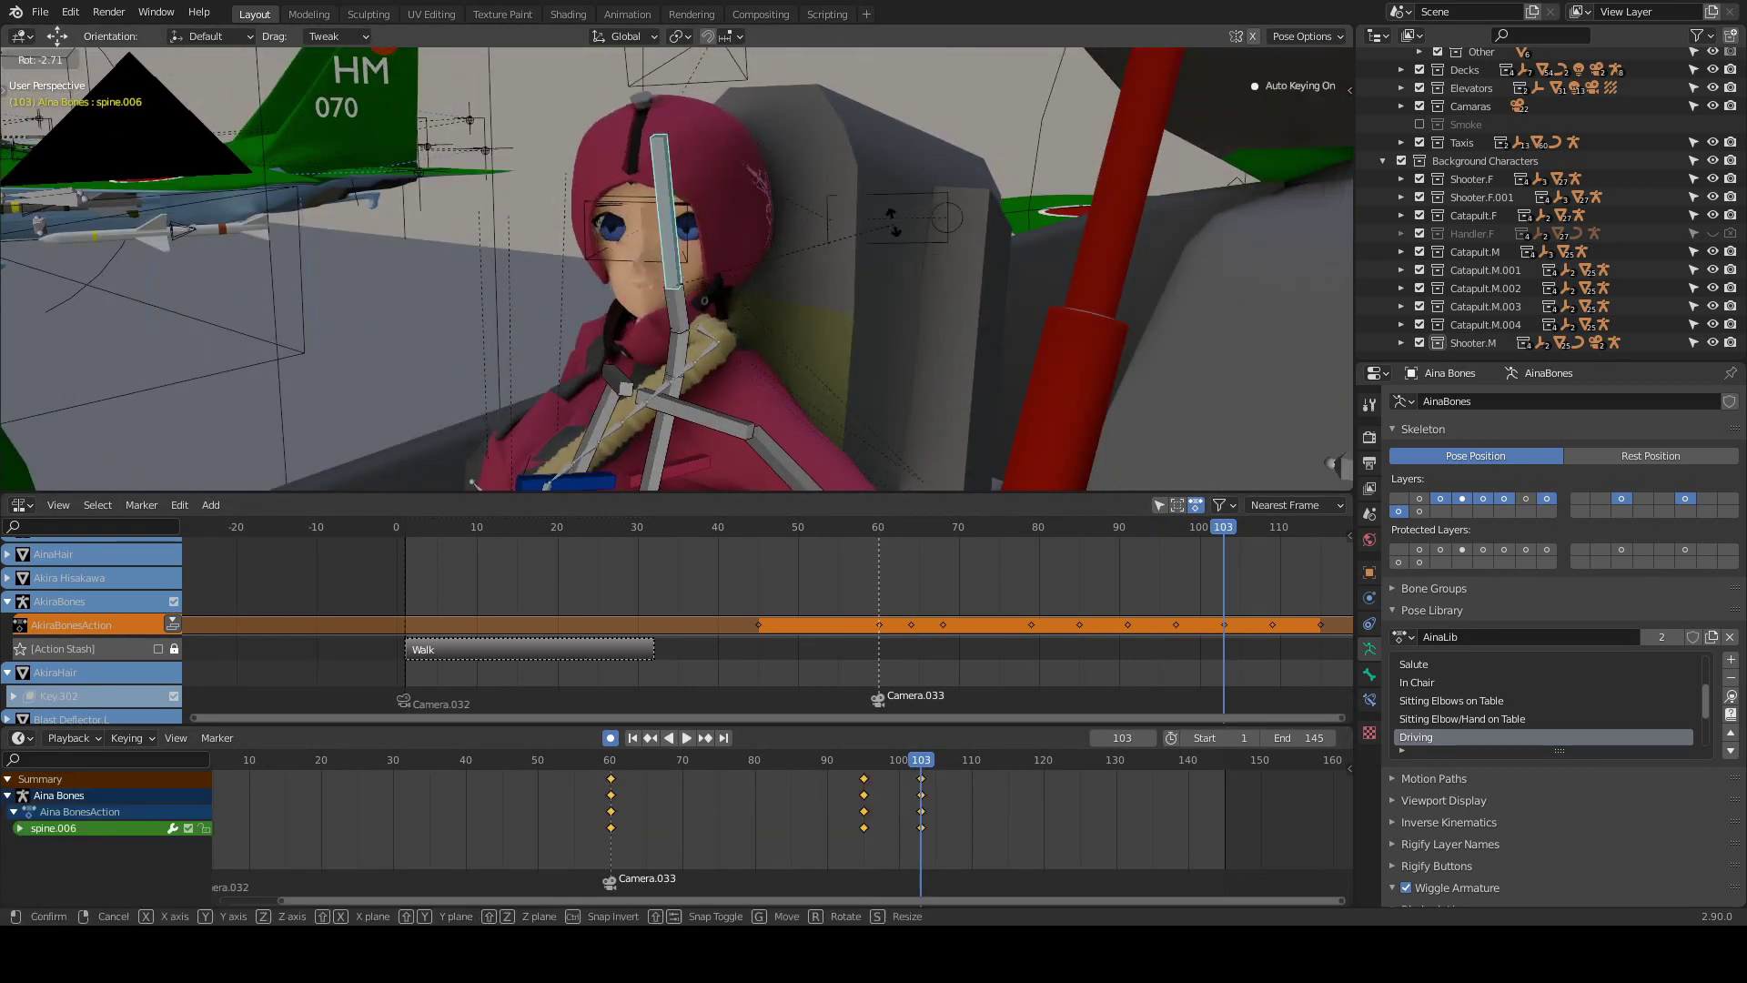
left_click(893, 222)
middle_click_drag(893, 222, 702, 334)
Key the left wrist control in place at frame 110.
key("KP_0")
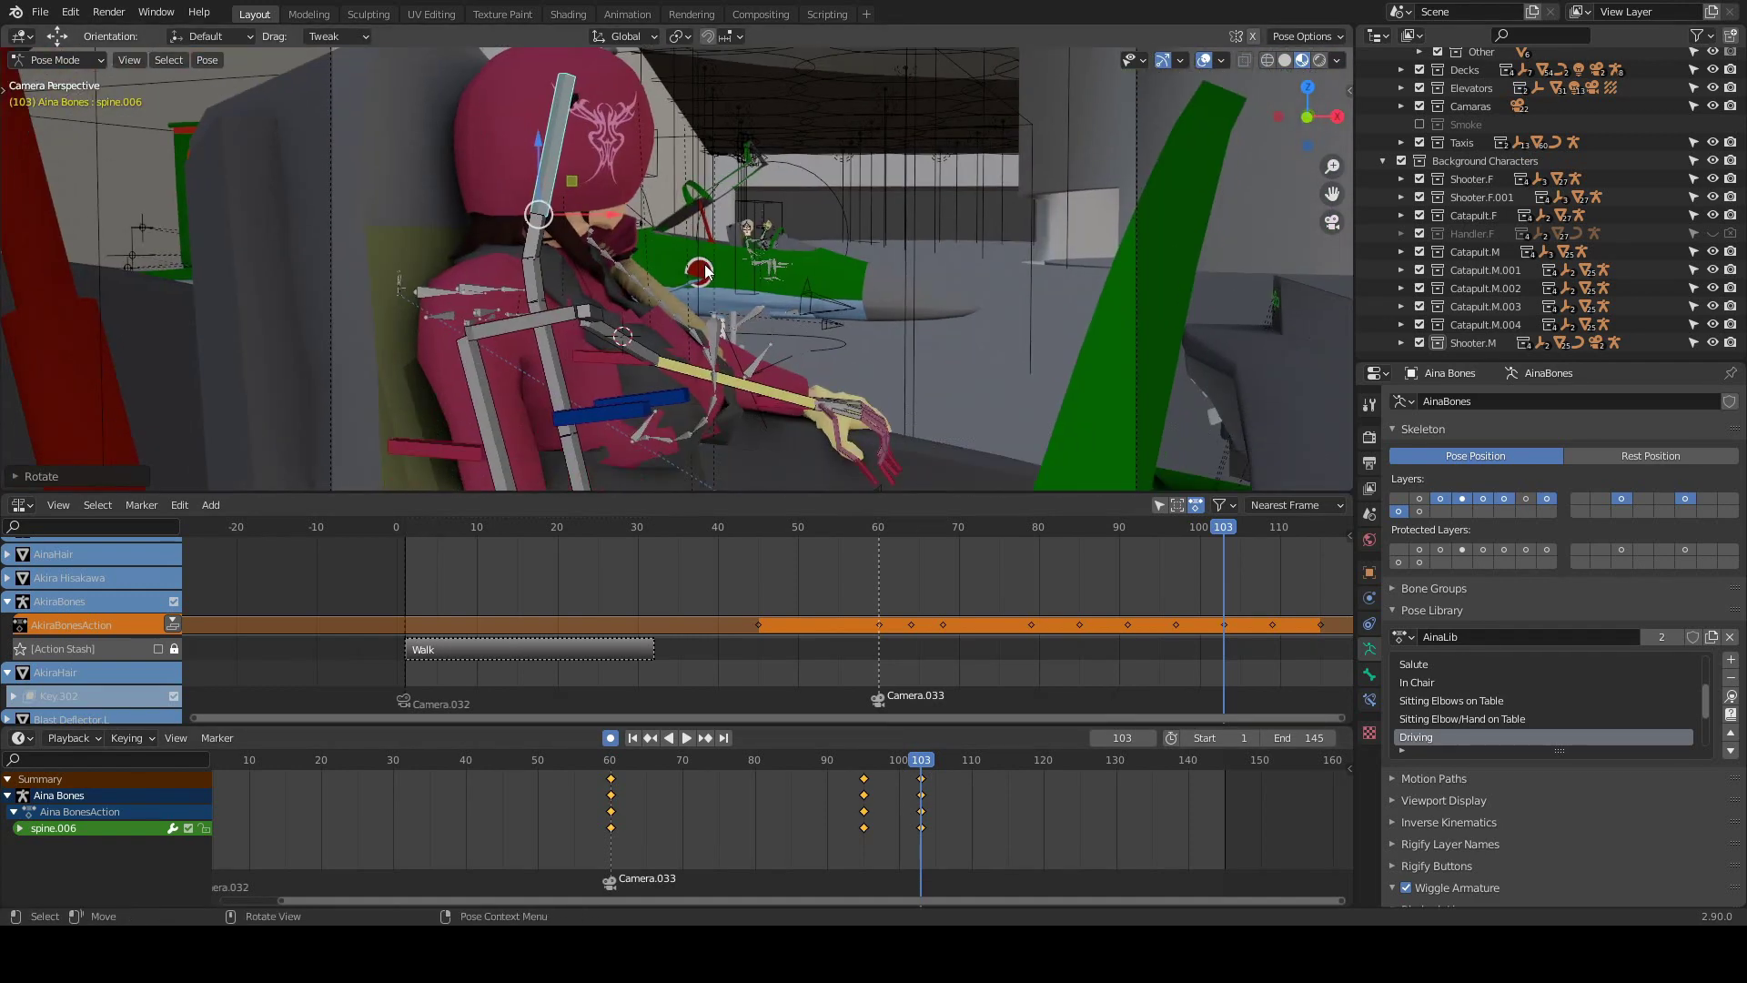
left_click(805, 414)
key("space")
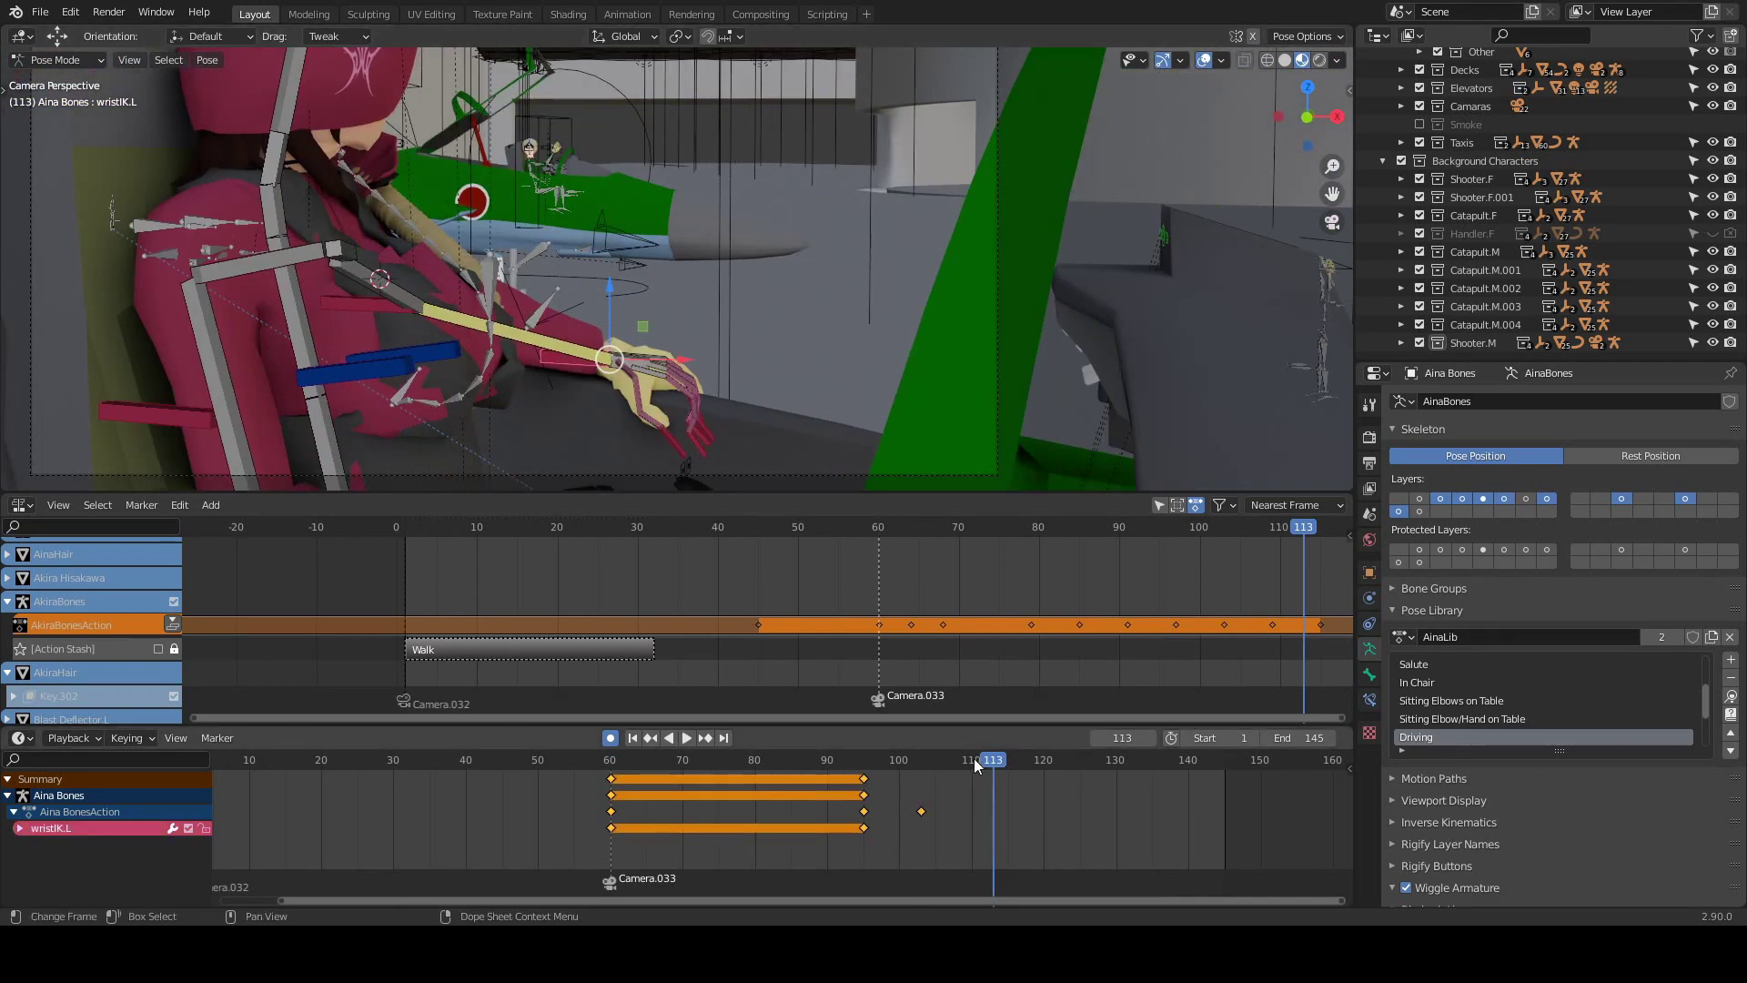
left_click(973, 757)
key("i")
left_click(752, 366)
At frame 117, raise the left wrist and adjust the forearm, hand and palm bones.
key("space")
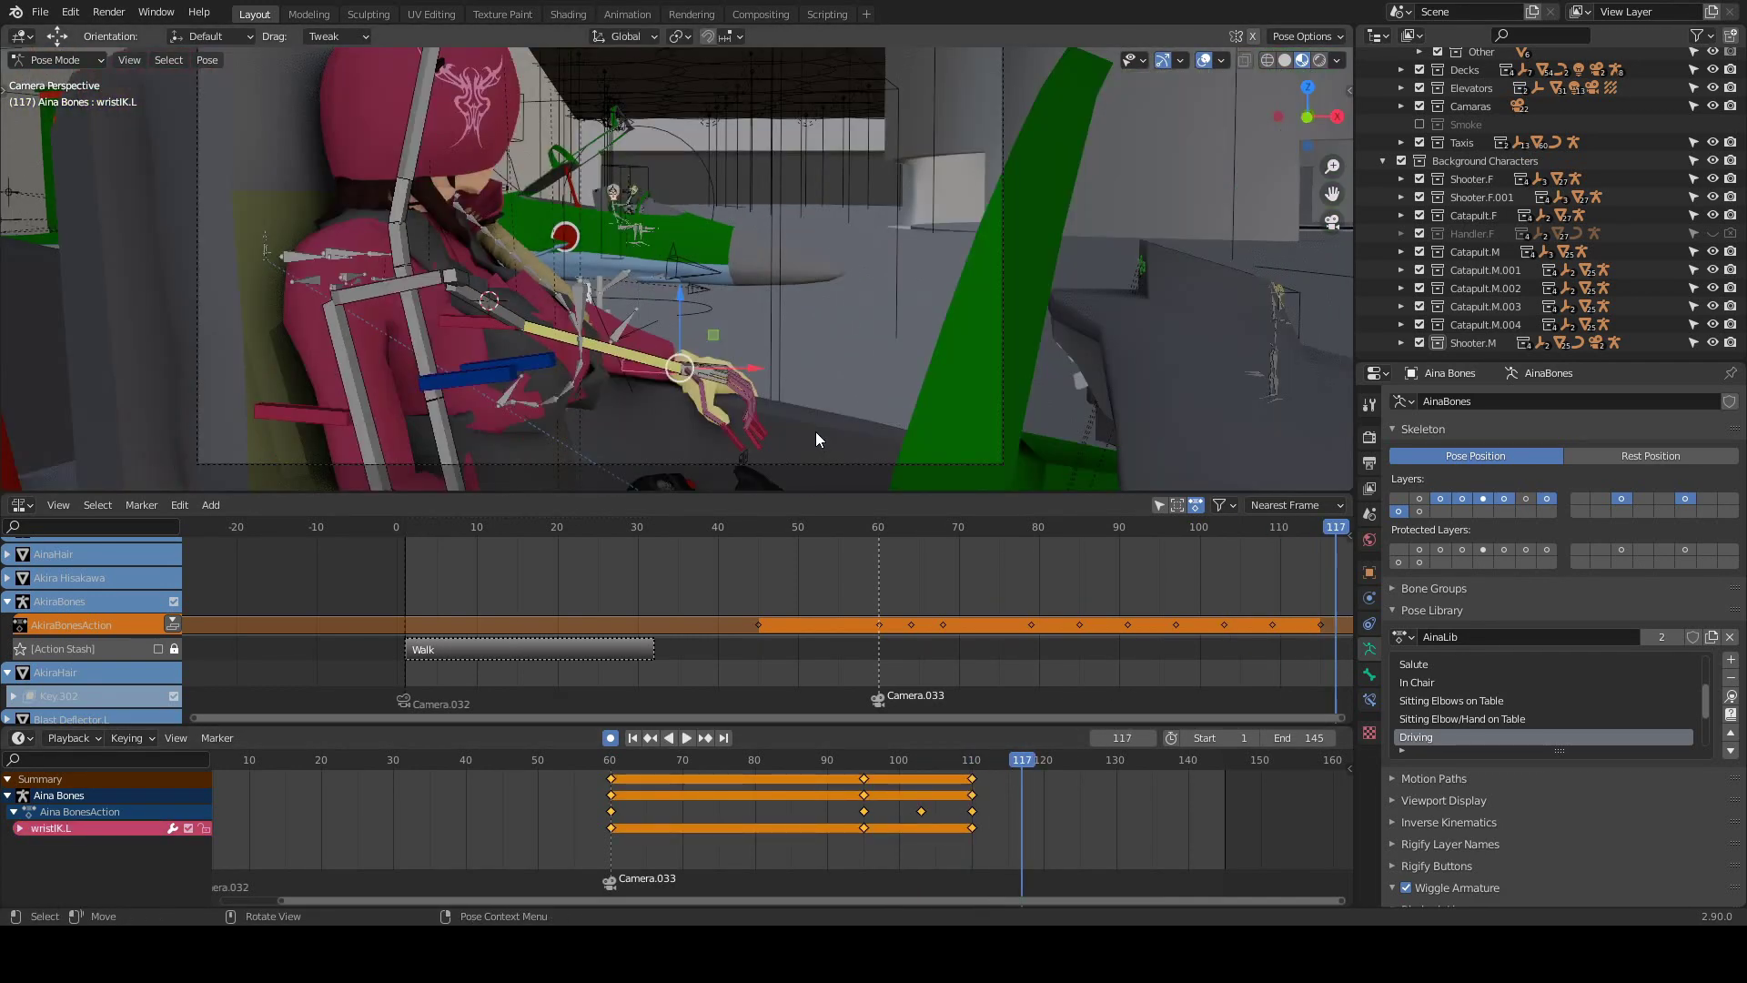
left_click(876, 360)
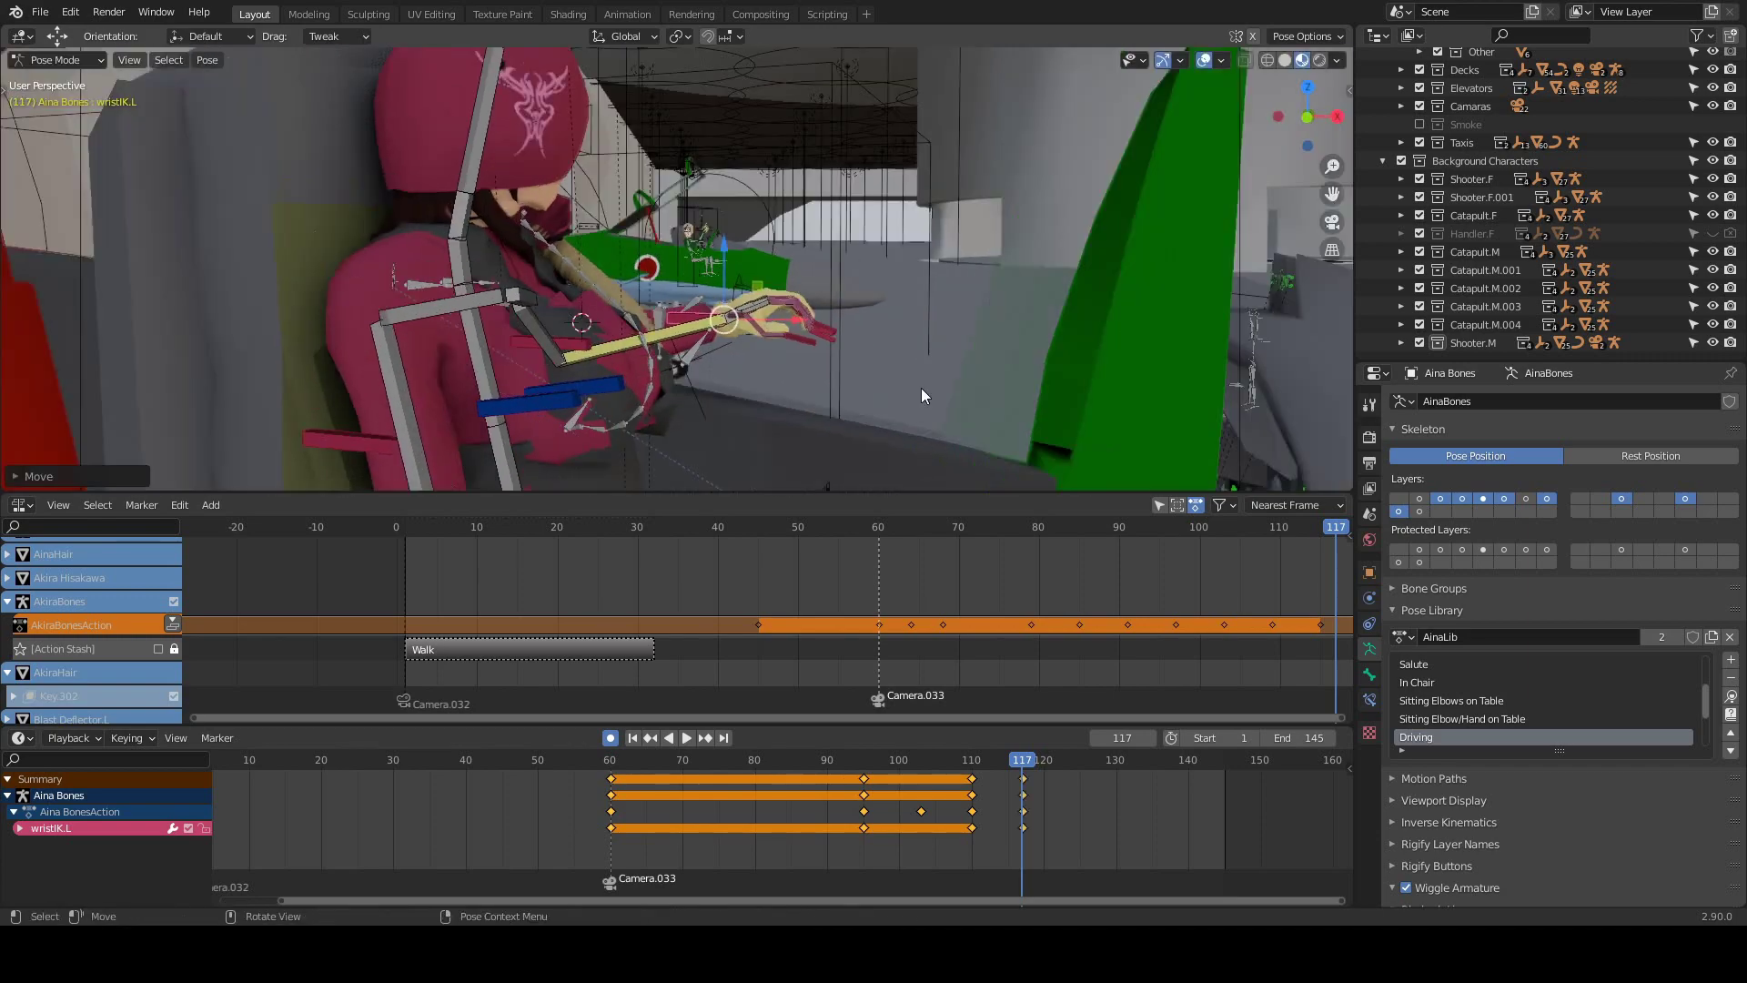
mouse_move(921, 388)
middle_mouse_down()
mouse_move(735, 270)
mouse_move(873, 291)
mouse_move(651, 302)
middle_mouse_up()
left_click(881, 289)
left_click(808, 285)
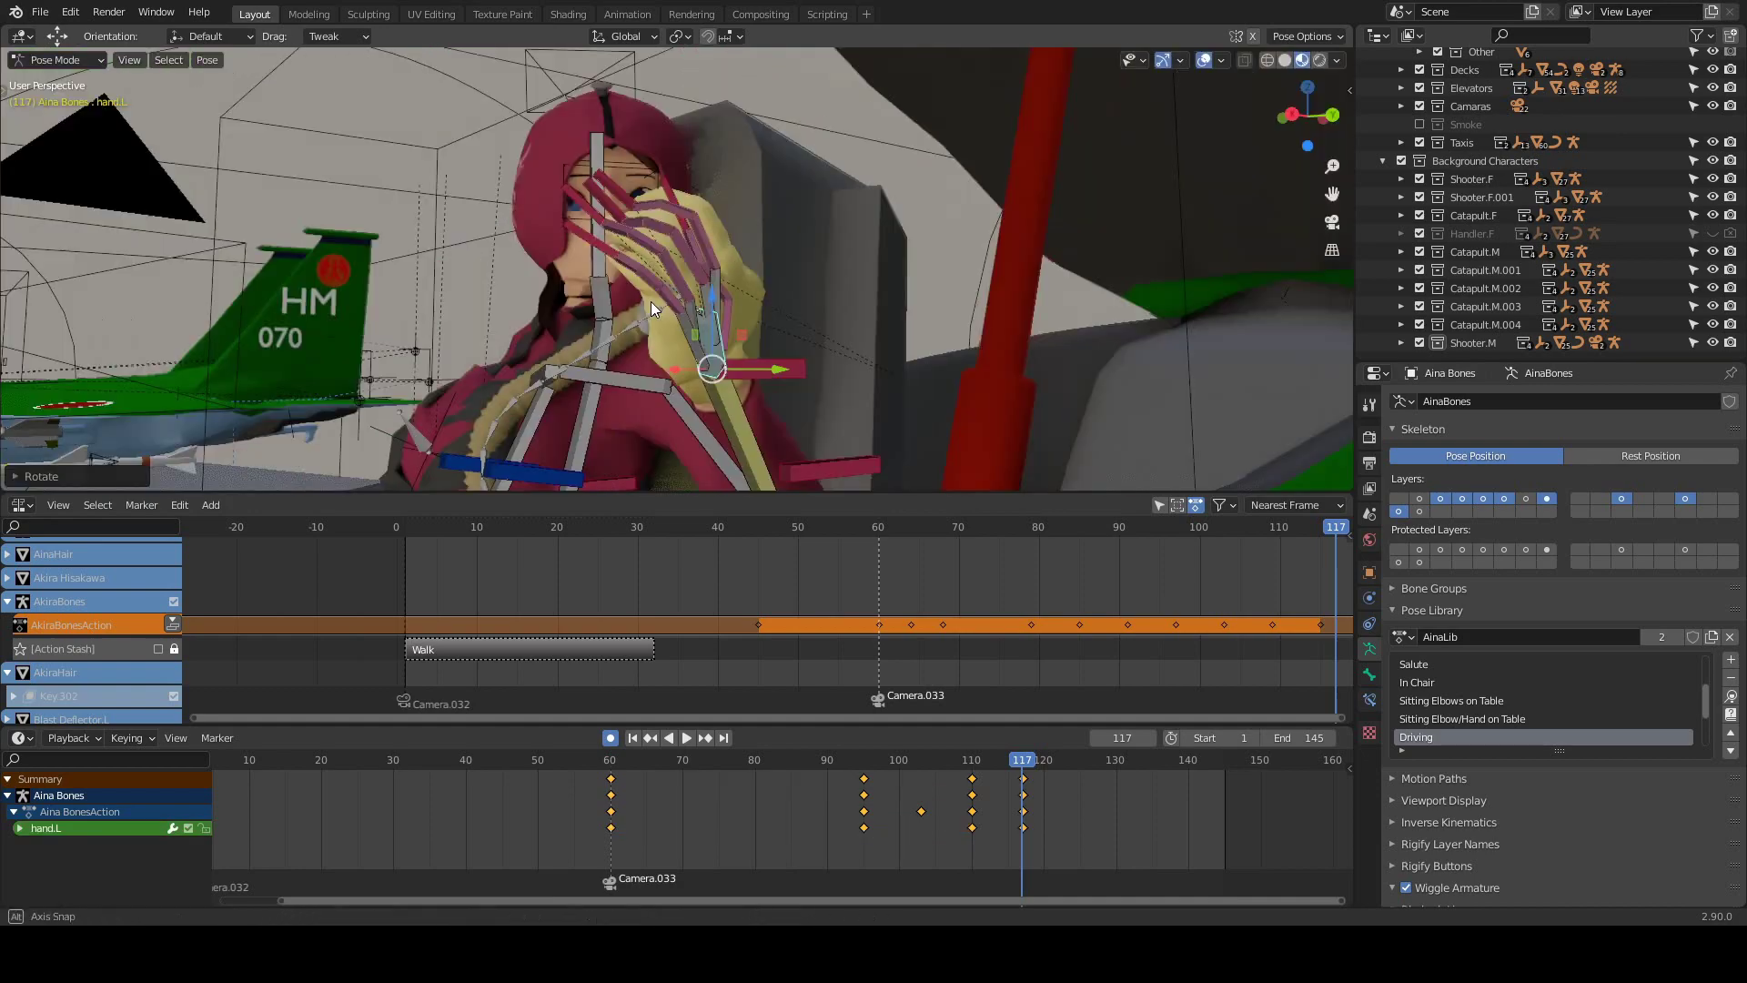
left_click(701, 319)
mouse_move(751, 339)
middle_mouse_down()
mouse_move(848, 254)
mouse_move(794, 258)
middle_mouse_up()
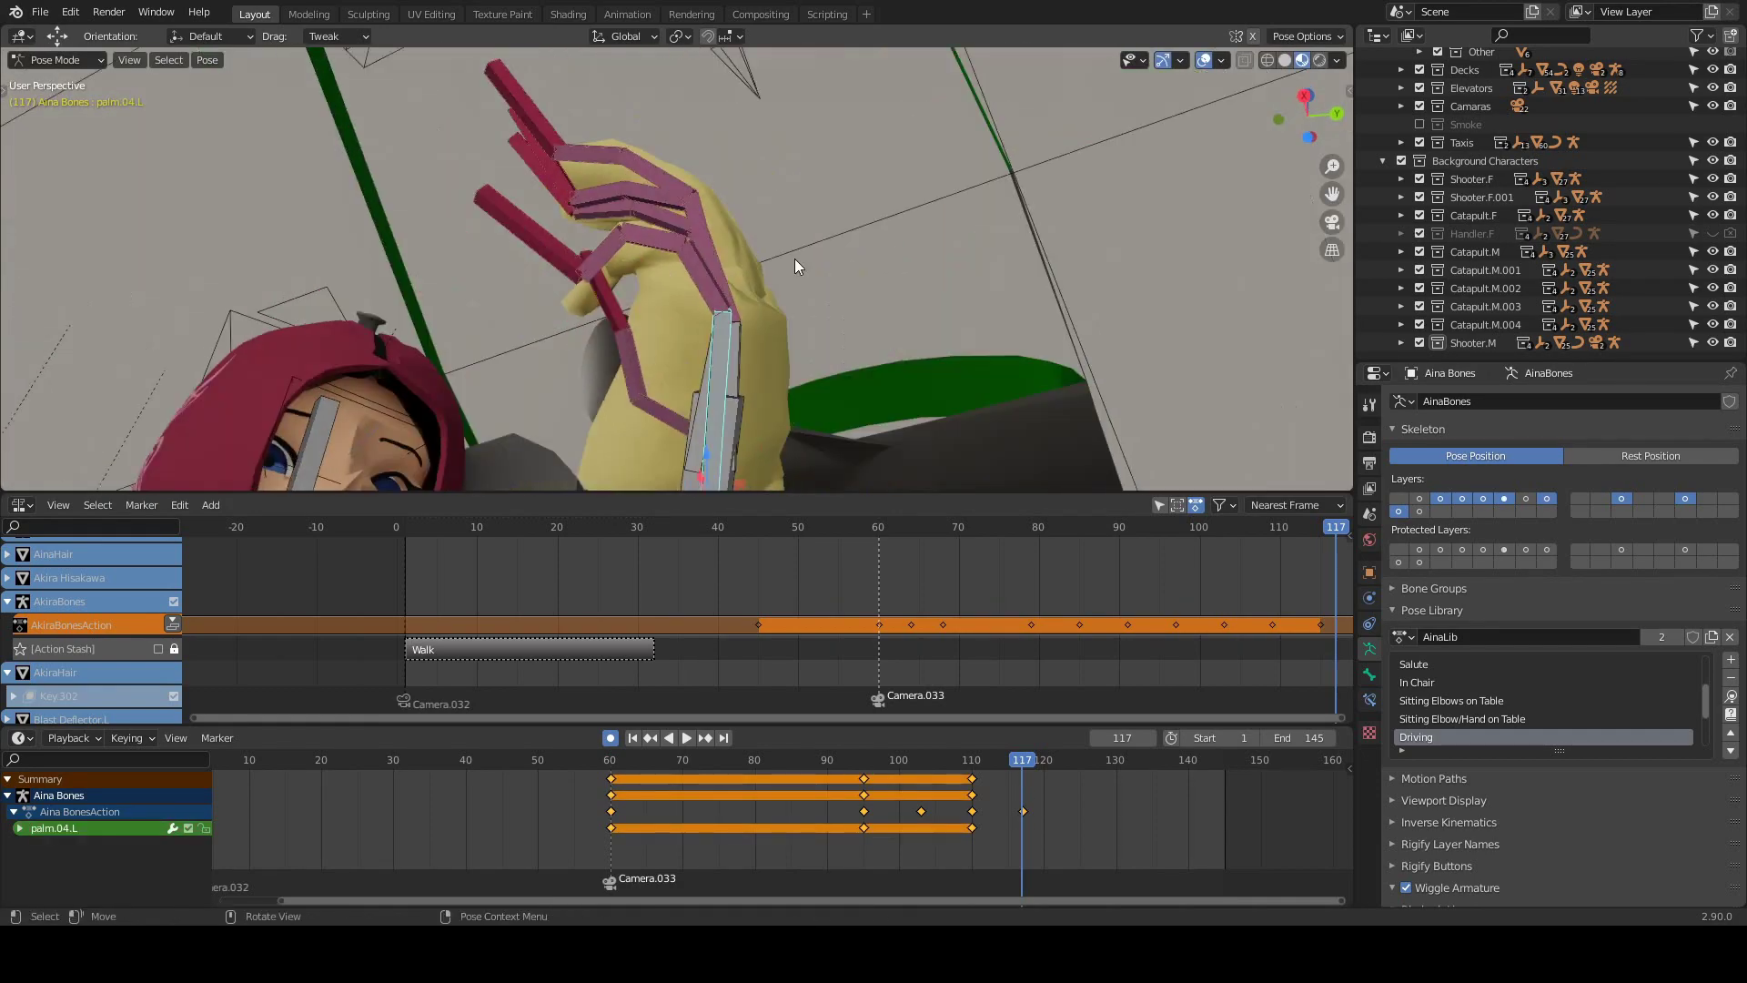
Spread the little and ring finger controls outward at frame 117.
left_click(575, 401)
middle_click_drag(575, 401, 840, 363)
scroll(841, 363, "up", 3)
scroll(1724, 222, "down", 5)
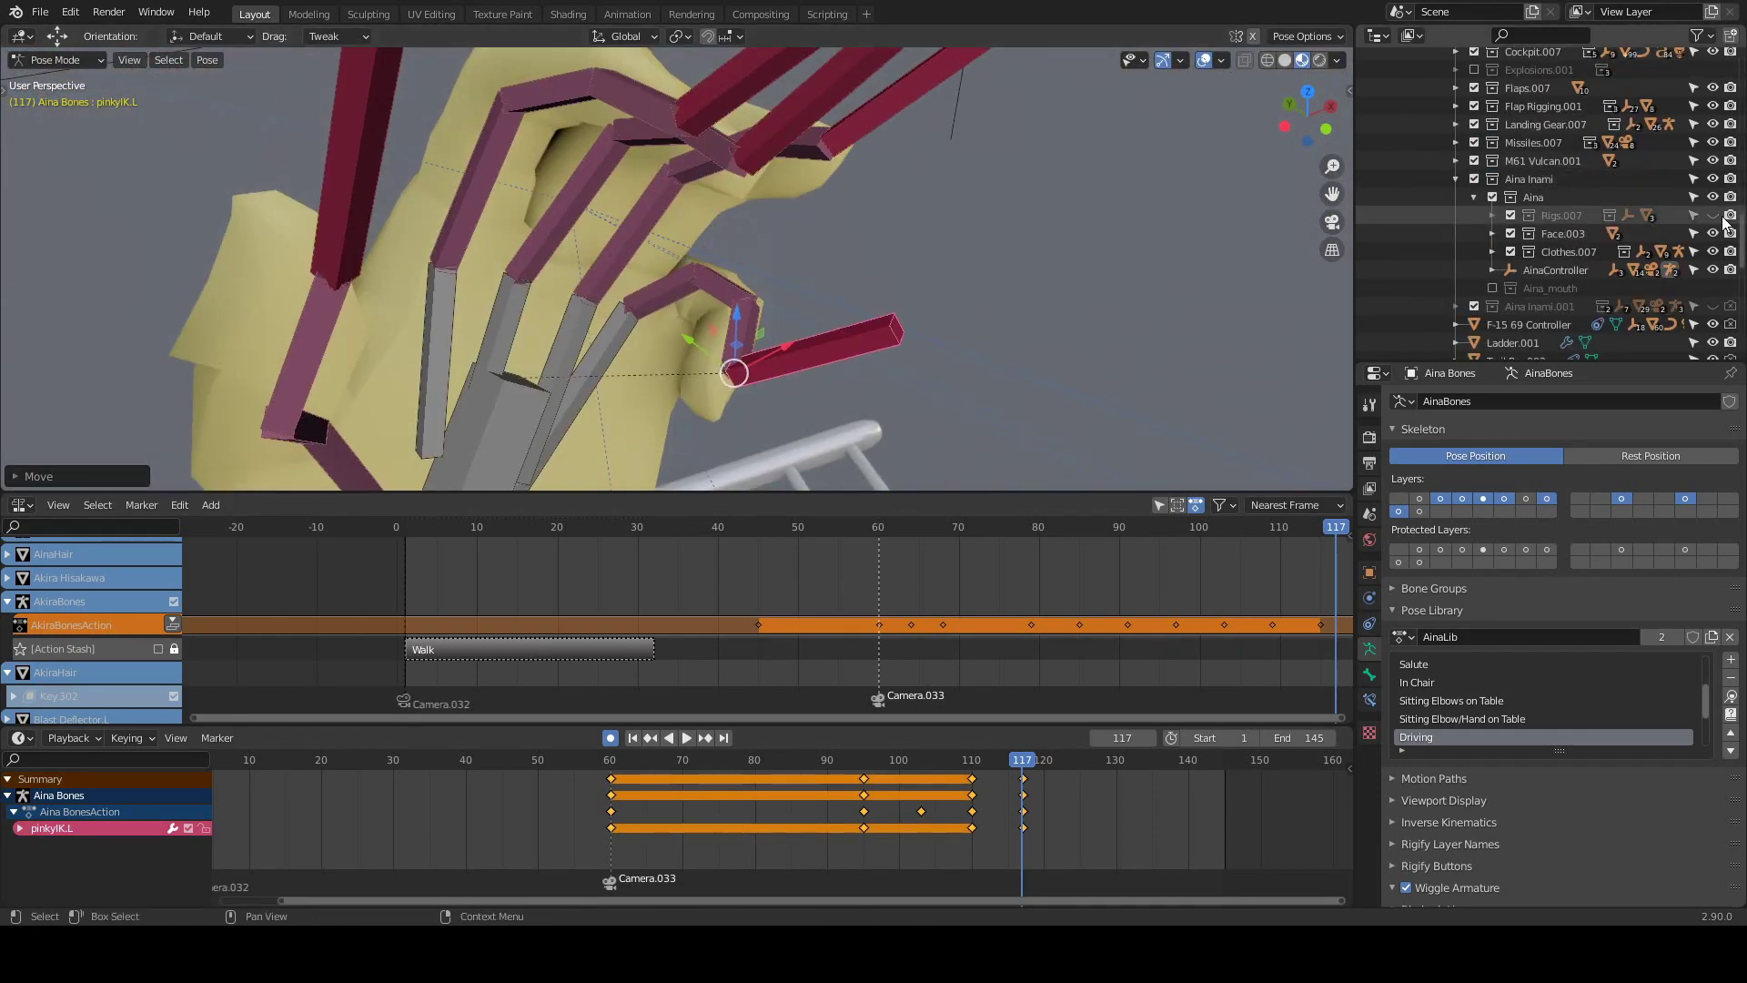
mouse_move(878, 280)
middle_mouse_down()
mouse_move(686, 378)
mouse_move(539, 377)
mouse_move(681, 321)
mouse_move(655, 265)
mouse_move(819, 391)
middle_mouse_up()
left_click(686, 379)
scroll(680, 320, "up", 3)
key("g")
left_click(680, 320)
Reposition the index finger control and select the thumb control.
left_click(819, 390)
key("g")
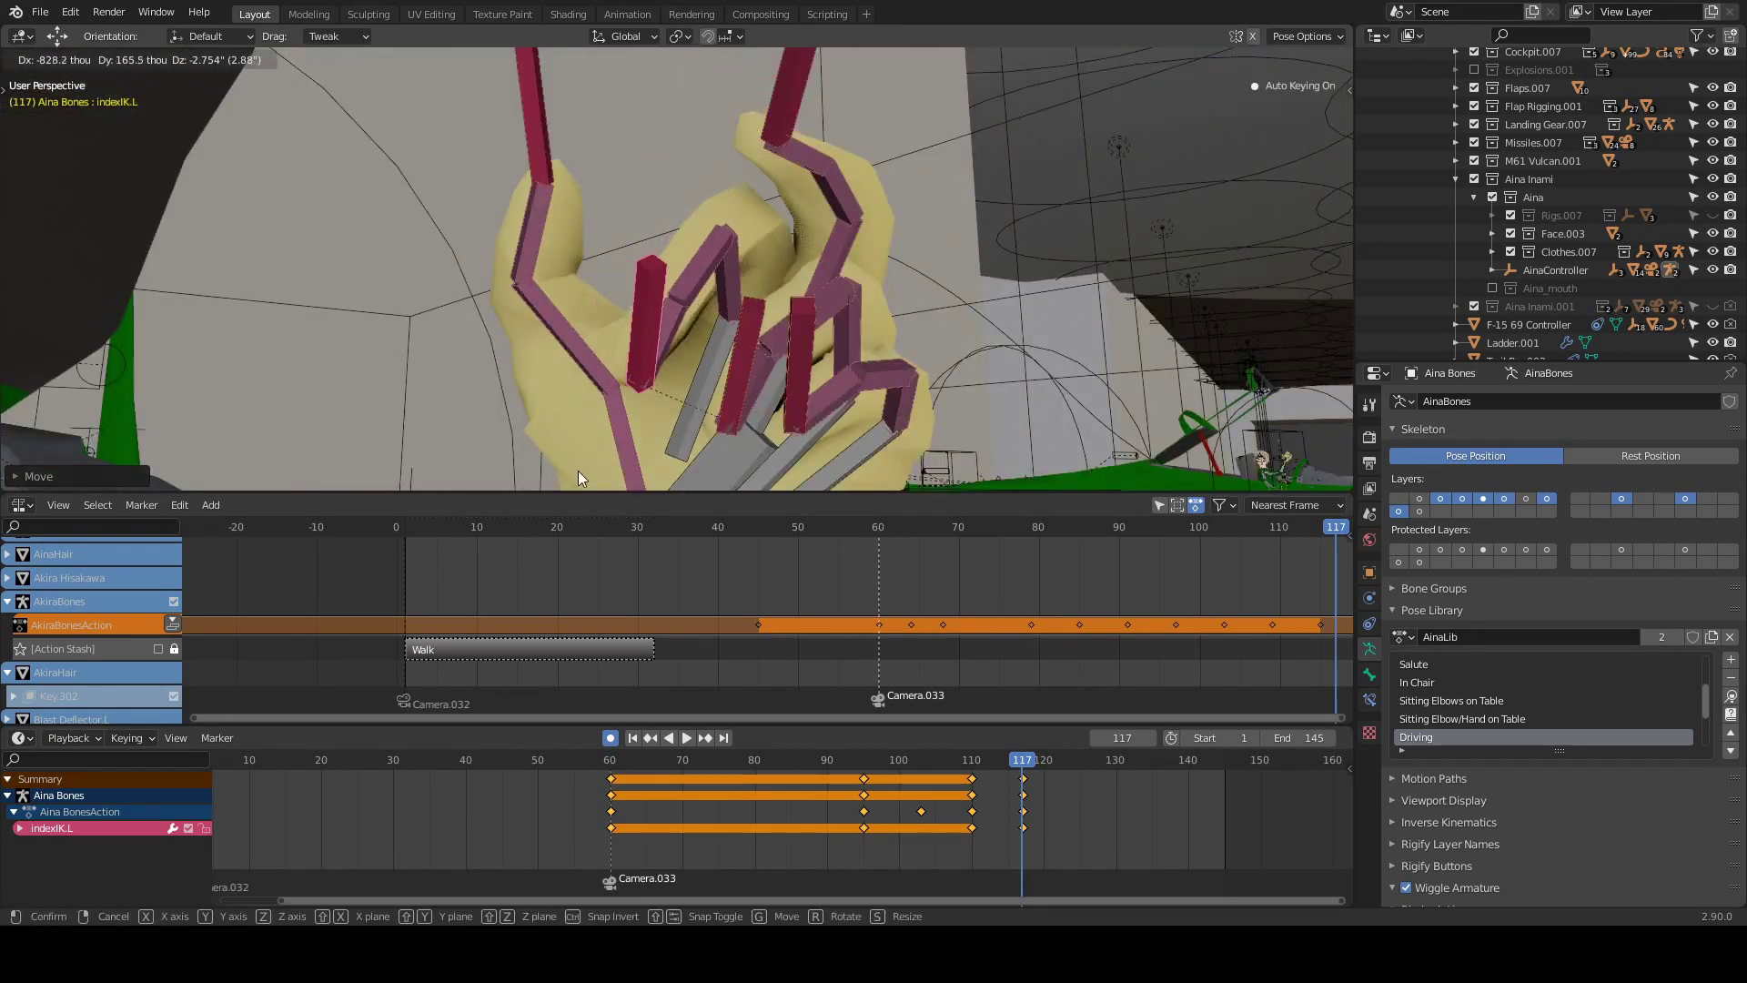
left_click(579, 478)
mouse_move(579, 478)
middle_mouse_down()
mouse_move(546, 80)
mouse_move(657, 337)
mouse_move(498, 378)
middle_mouse_up()
scroll(546, 81, "up", 3)
left_click(657, 337)
Preview the wave through the camera from frame 111 to 125.
key("KP_0")
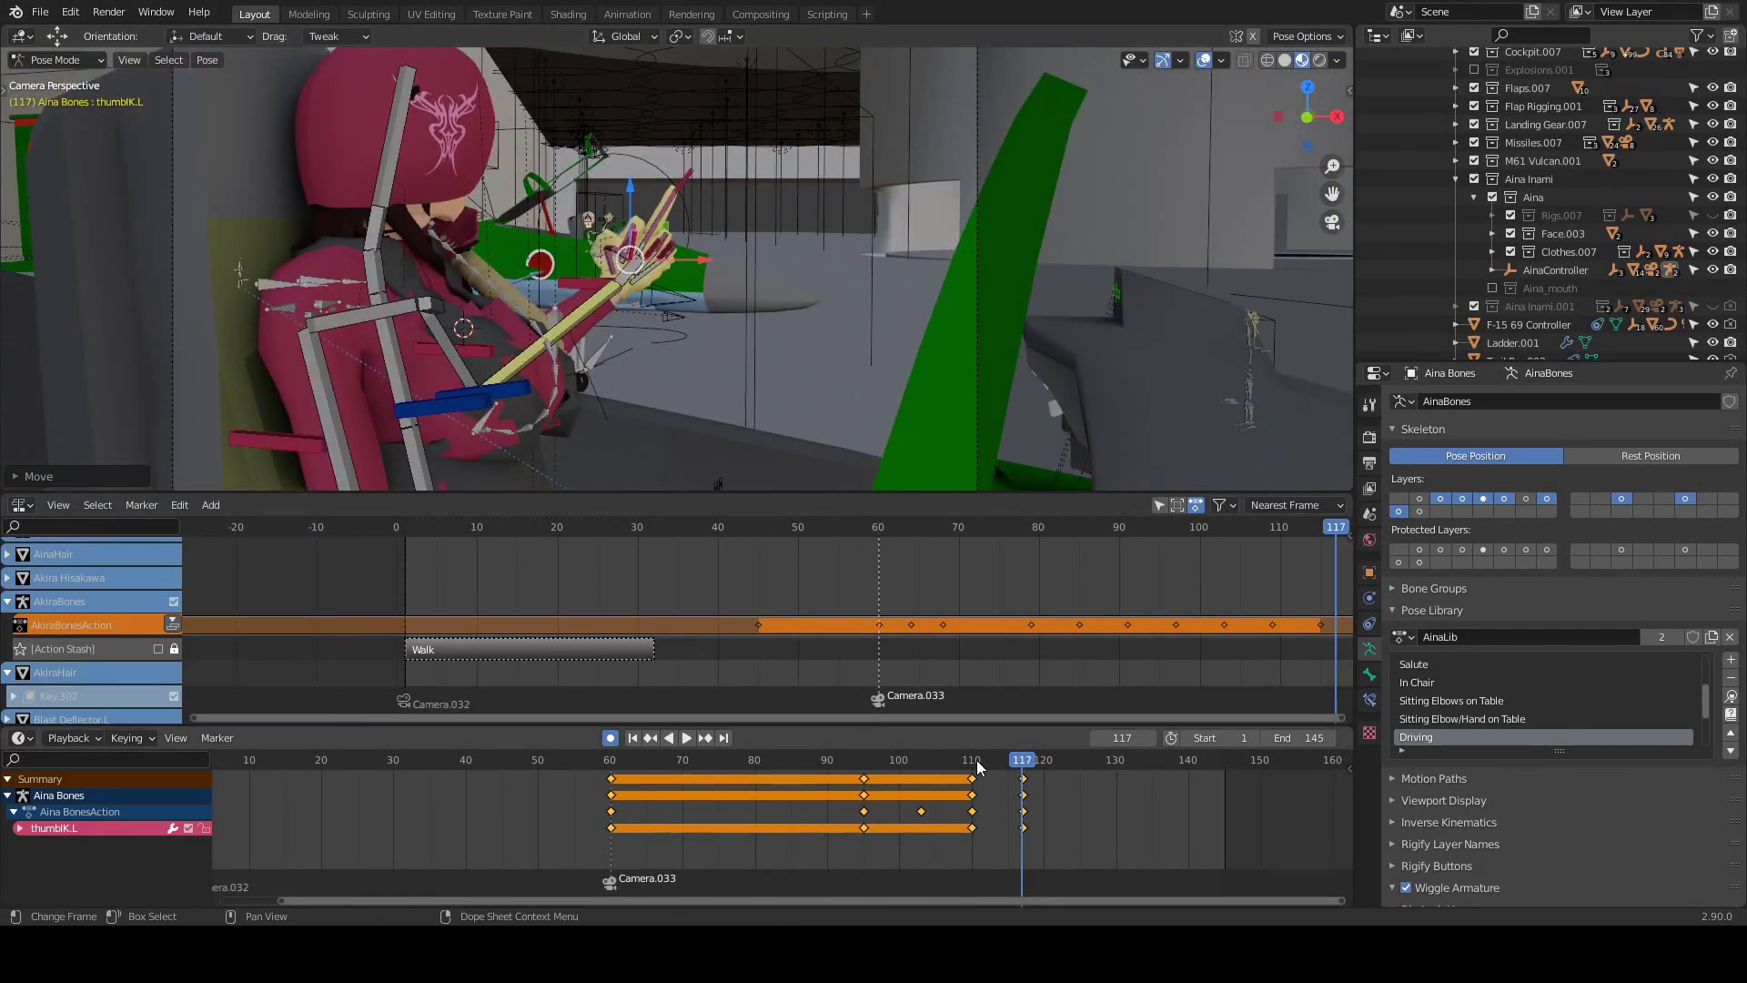
left_click(979, 764)
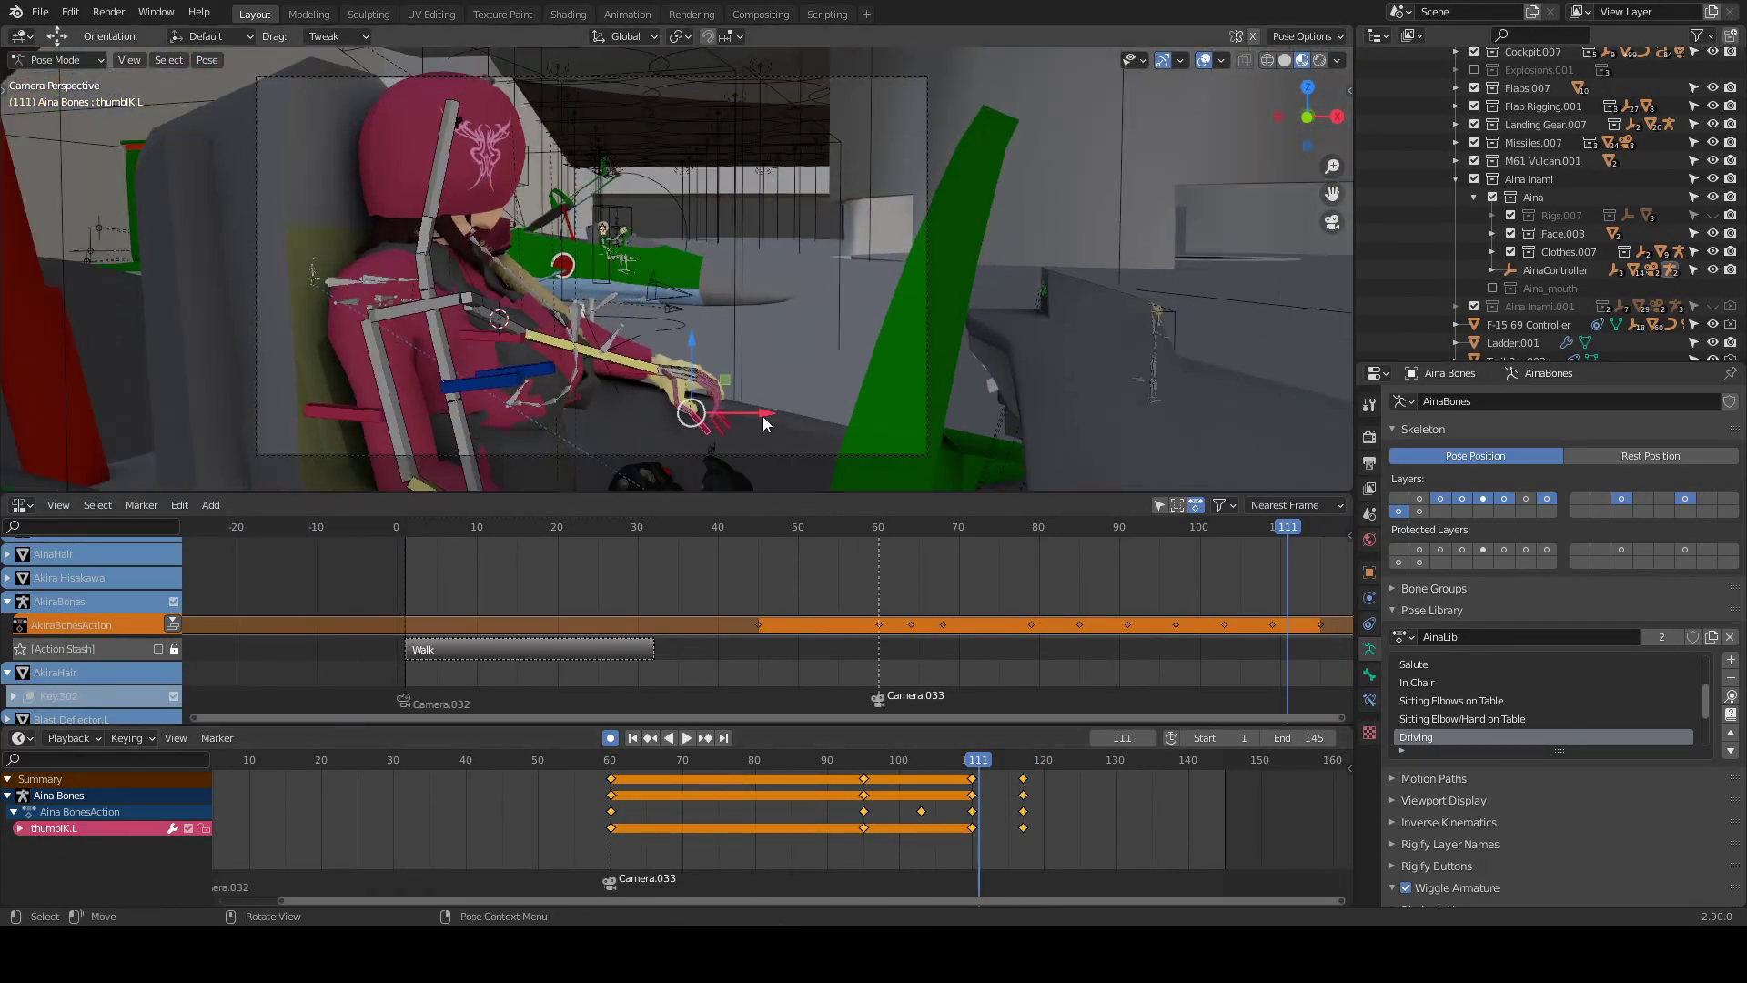
key("Right")
key("Right")
key("Right")
key("Right")
key("Right")
key("Right")
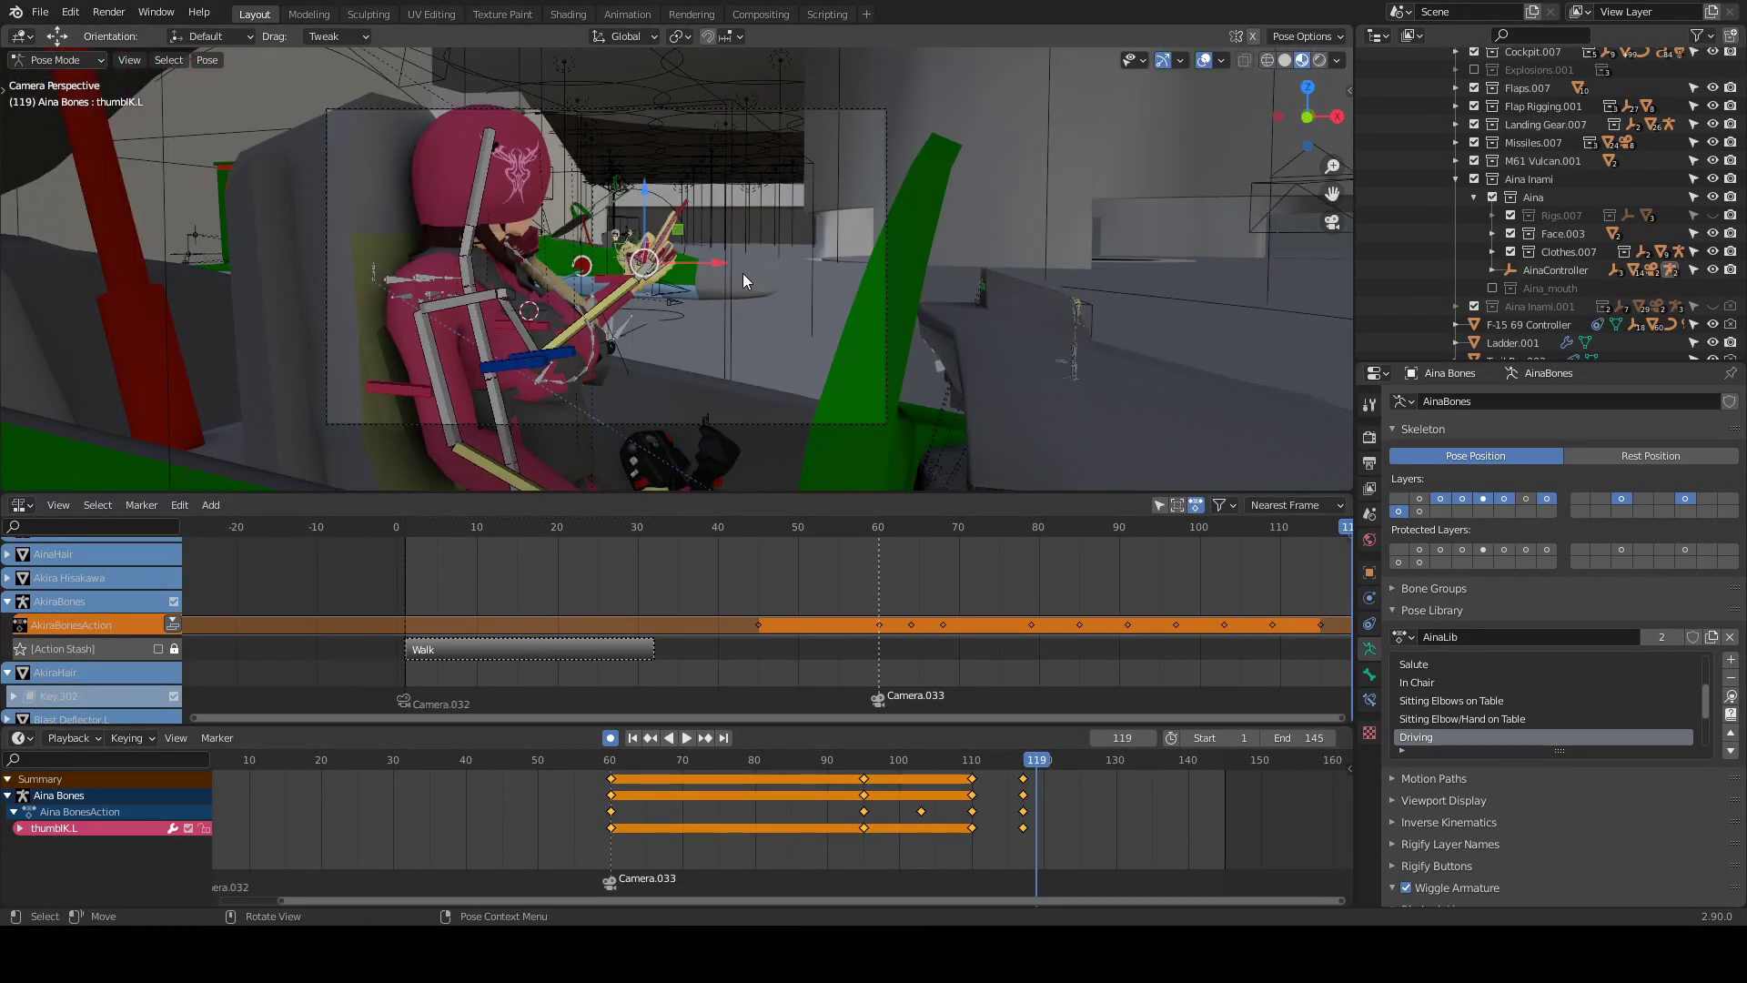
key("Right")
key("Right")
key("Right")
key("KP_Decimal")
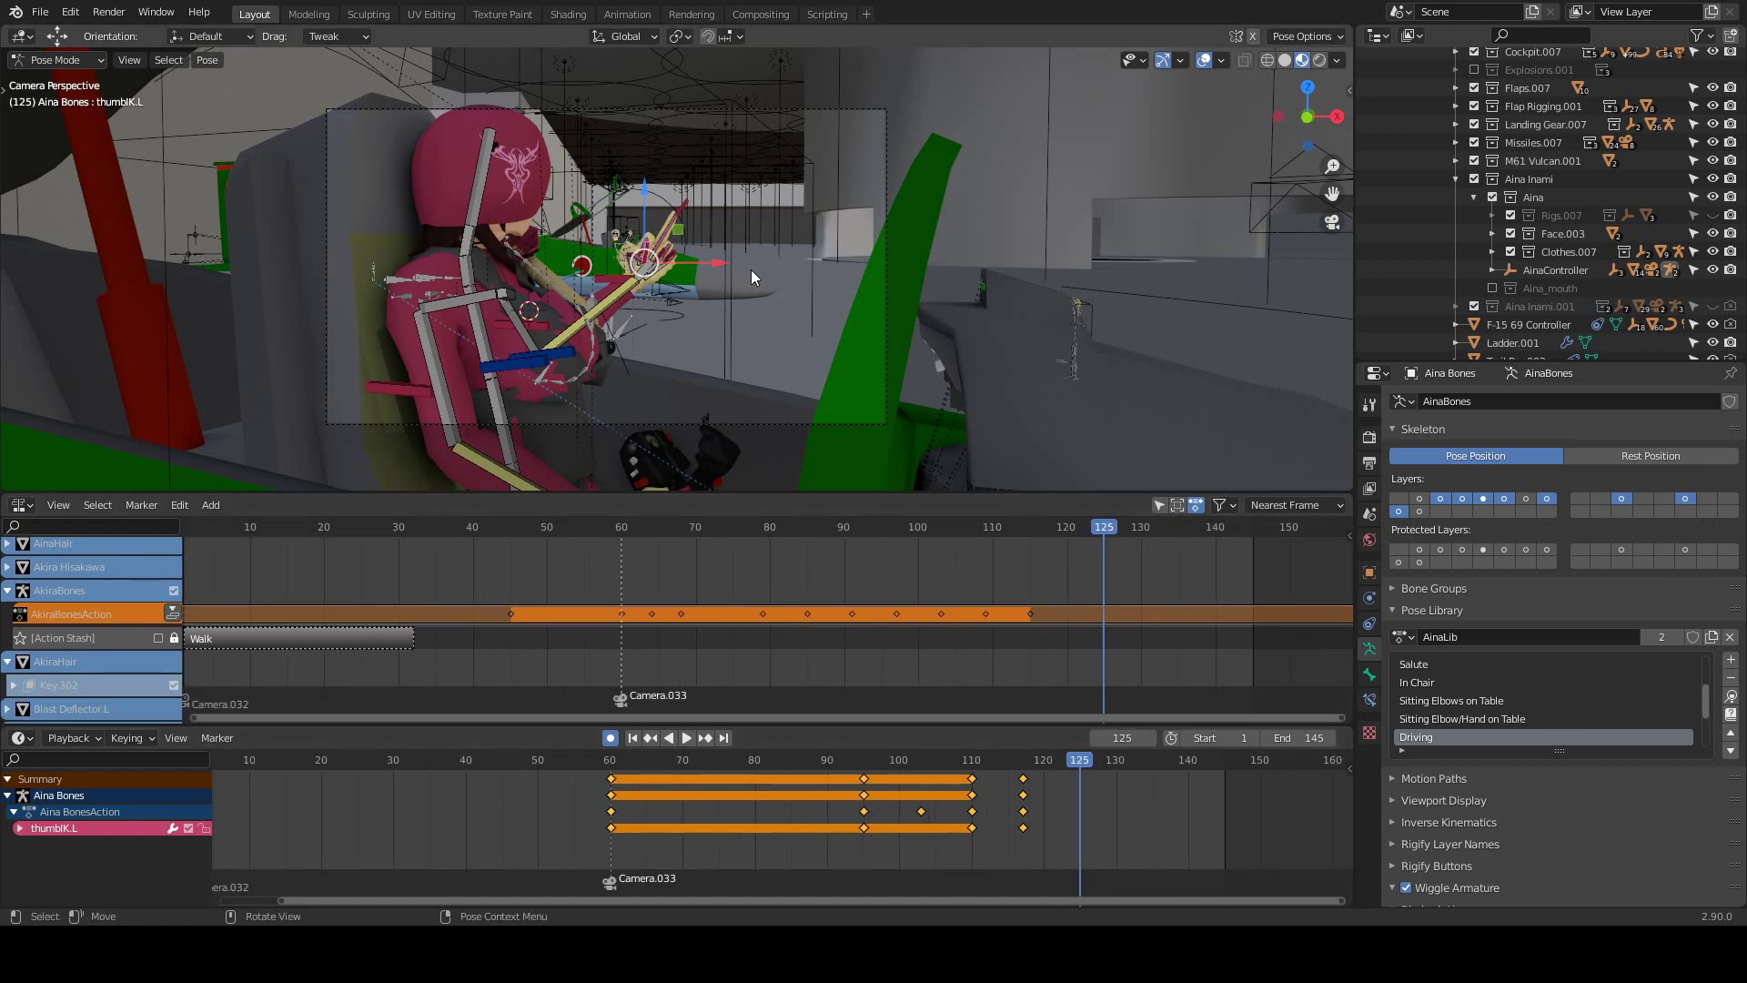
middle_click_drag(750, 269, 762, 283, "shift")
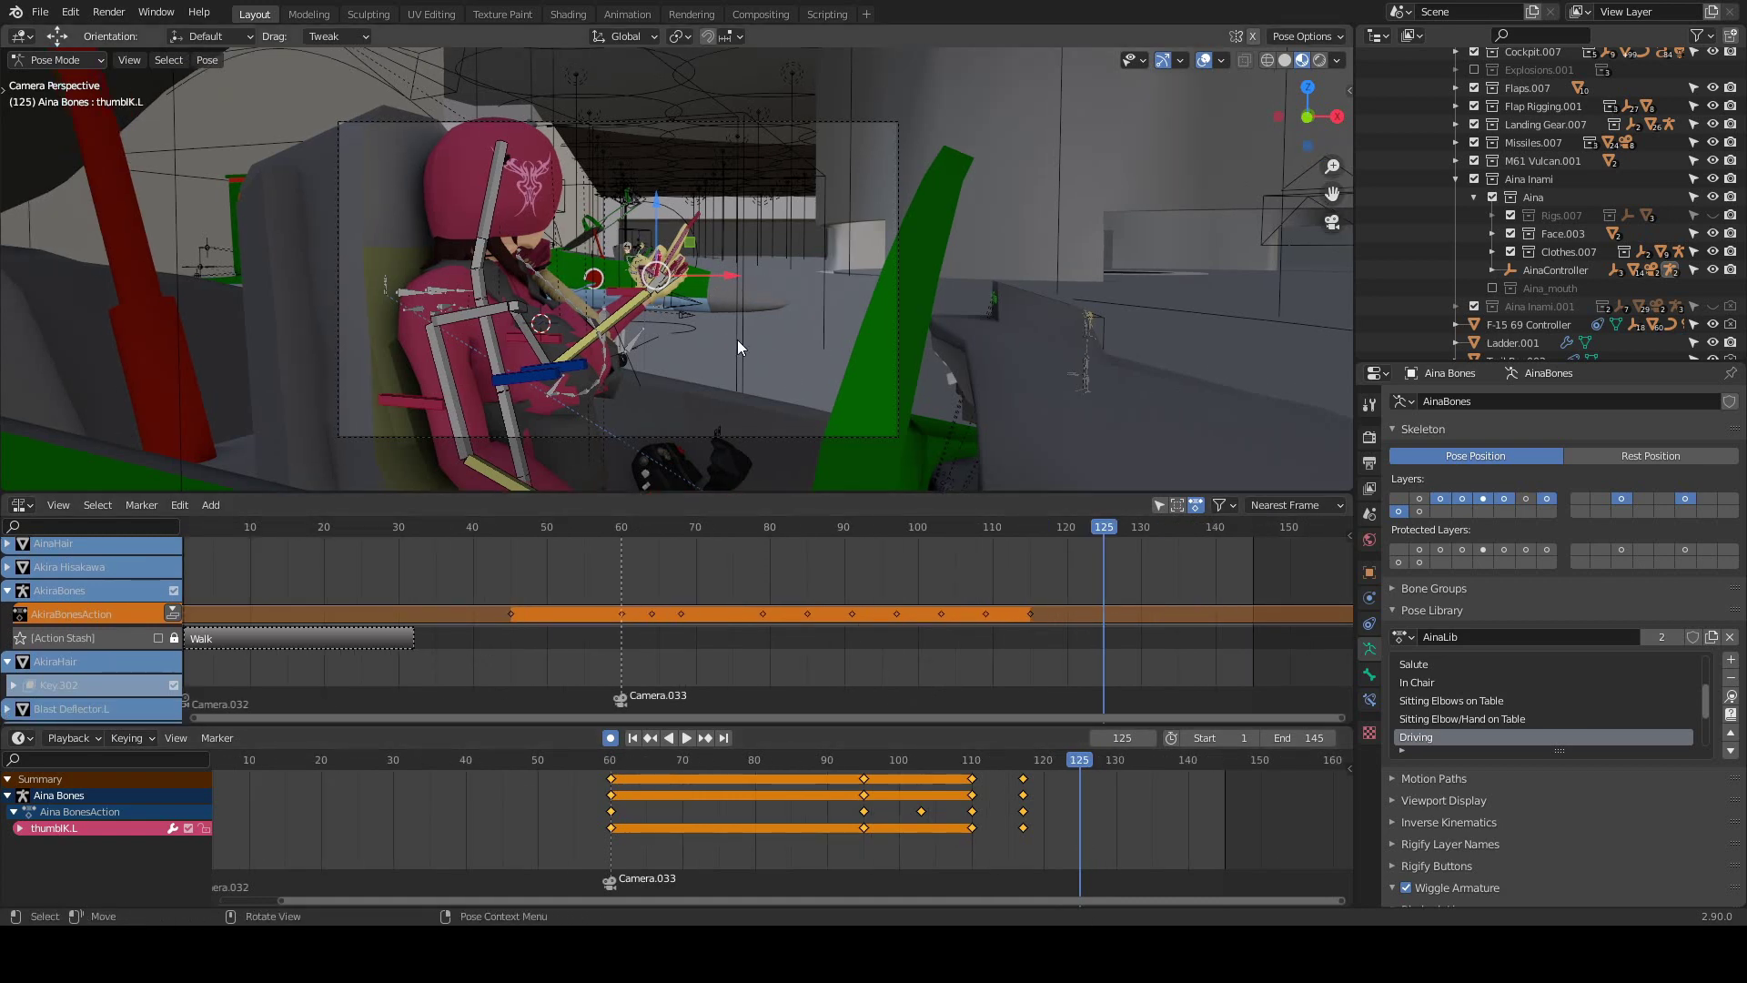
mouse_move(737, 341)
middle_mouse_down("ctrl")
mouse_move(634, 303)
mouse_move(469, 182)
middle_mouse_up("ctrl")
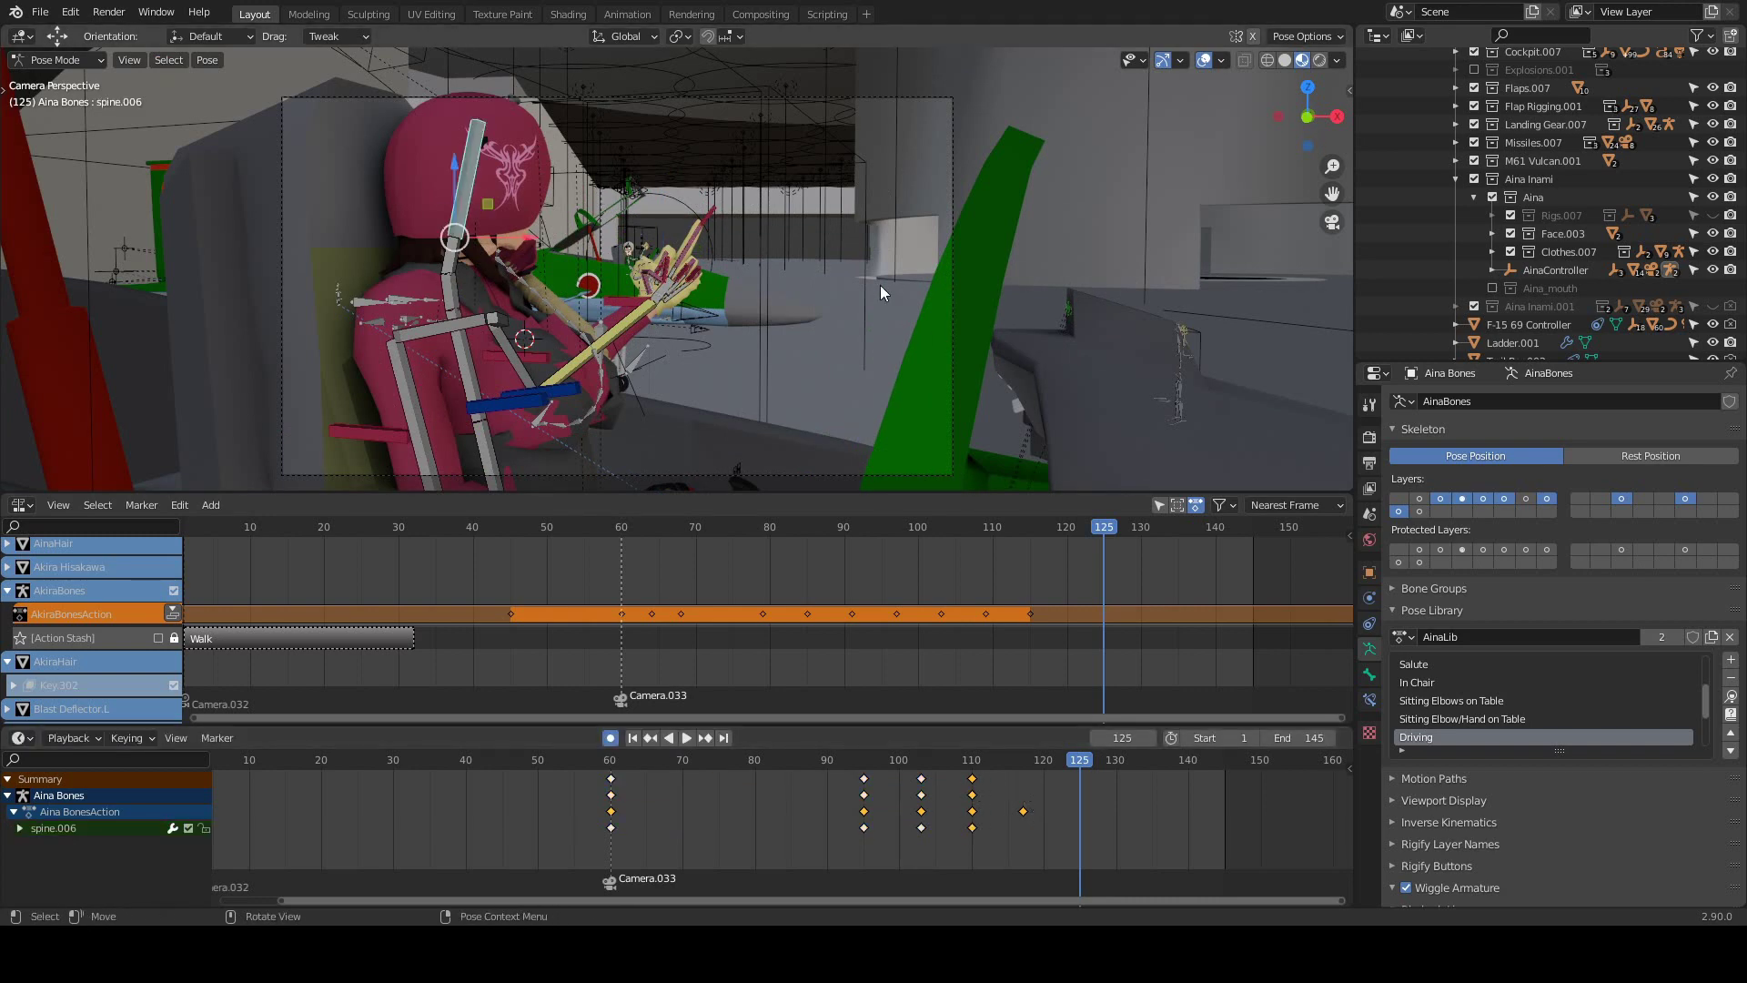
Duplicate the spine keyframes from frame 110 to frame 120.
key("Down")
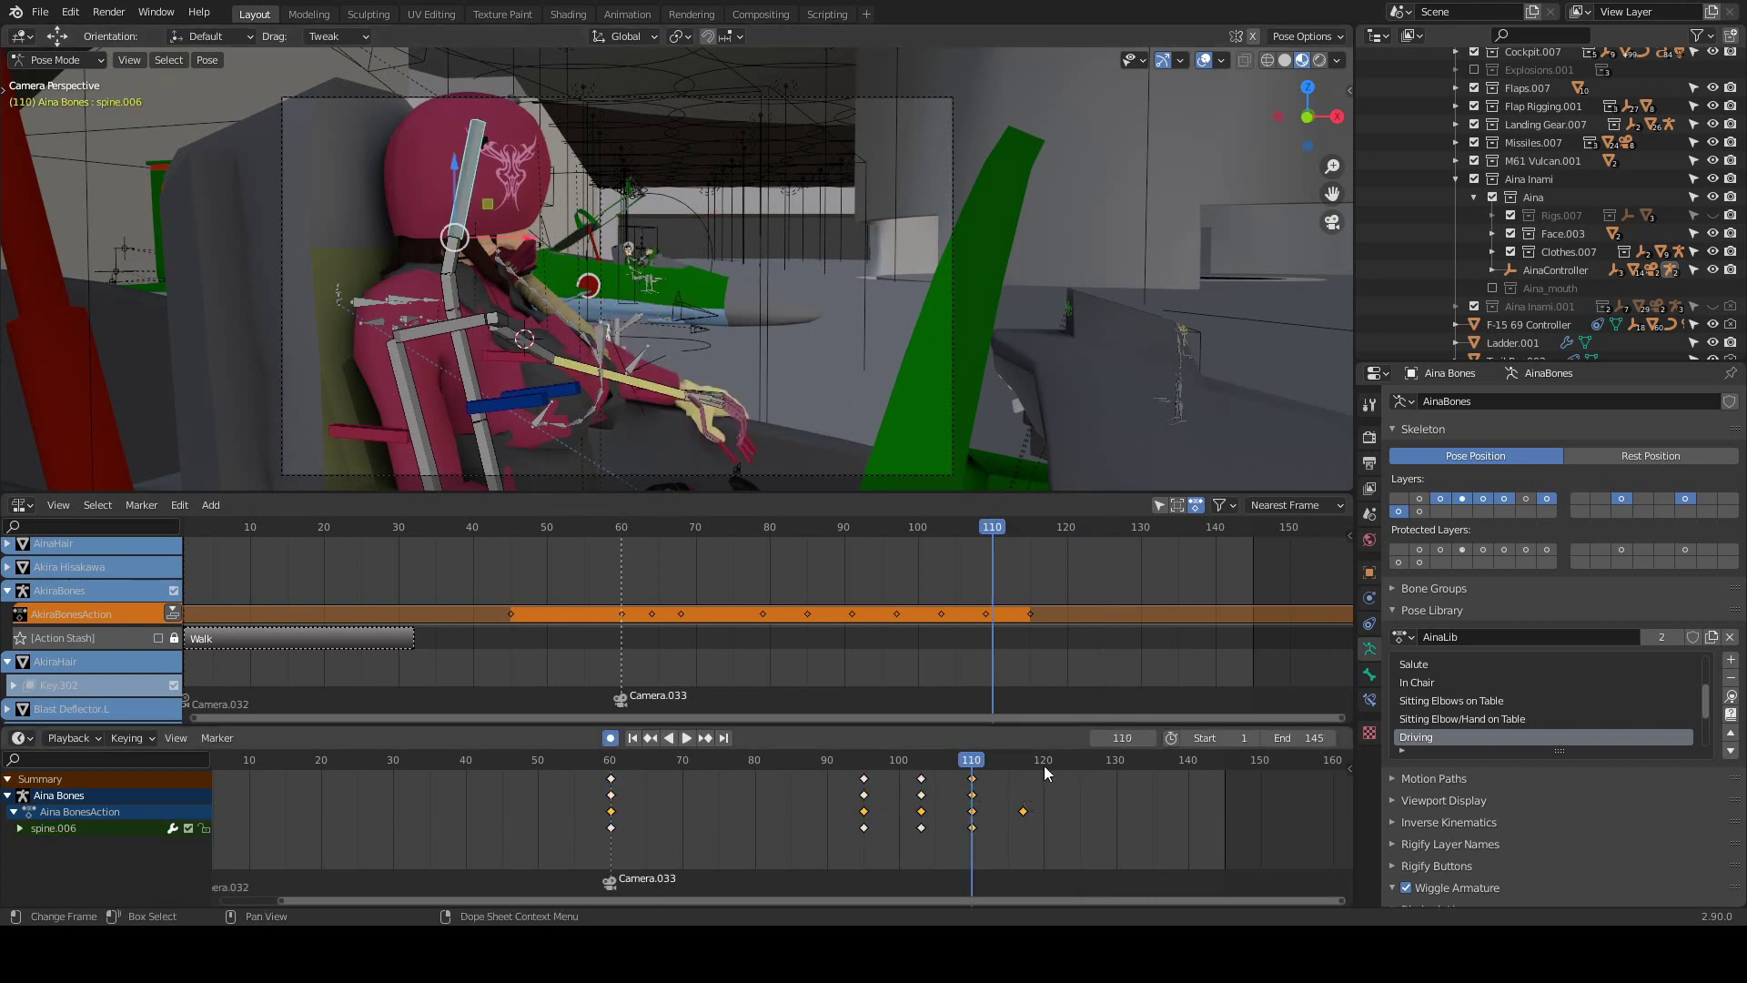
key("i")
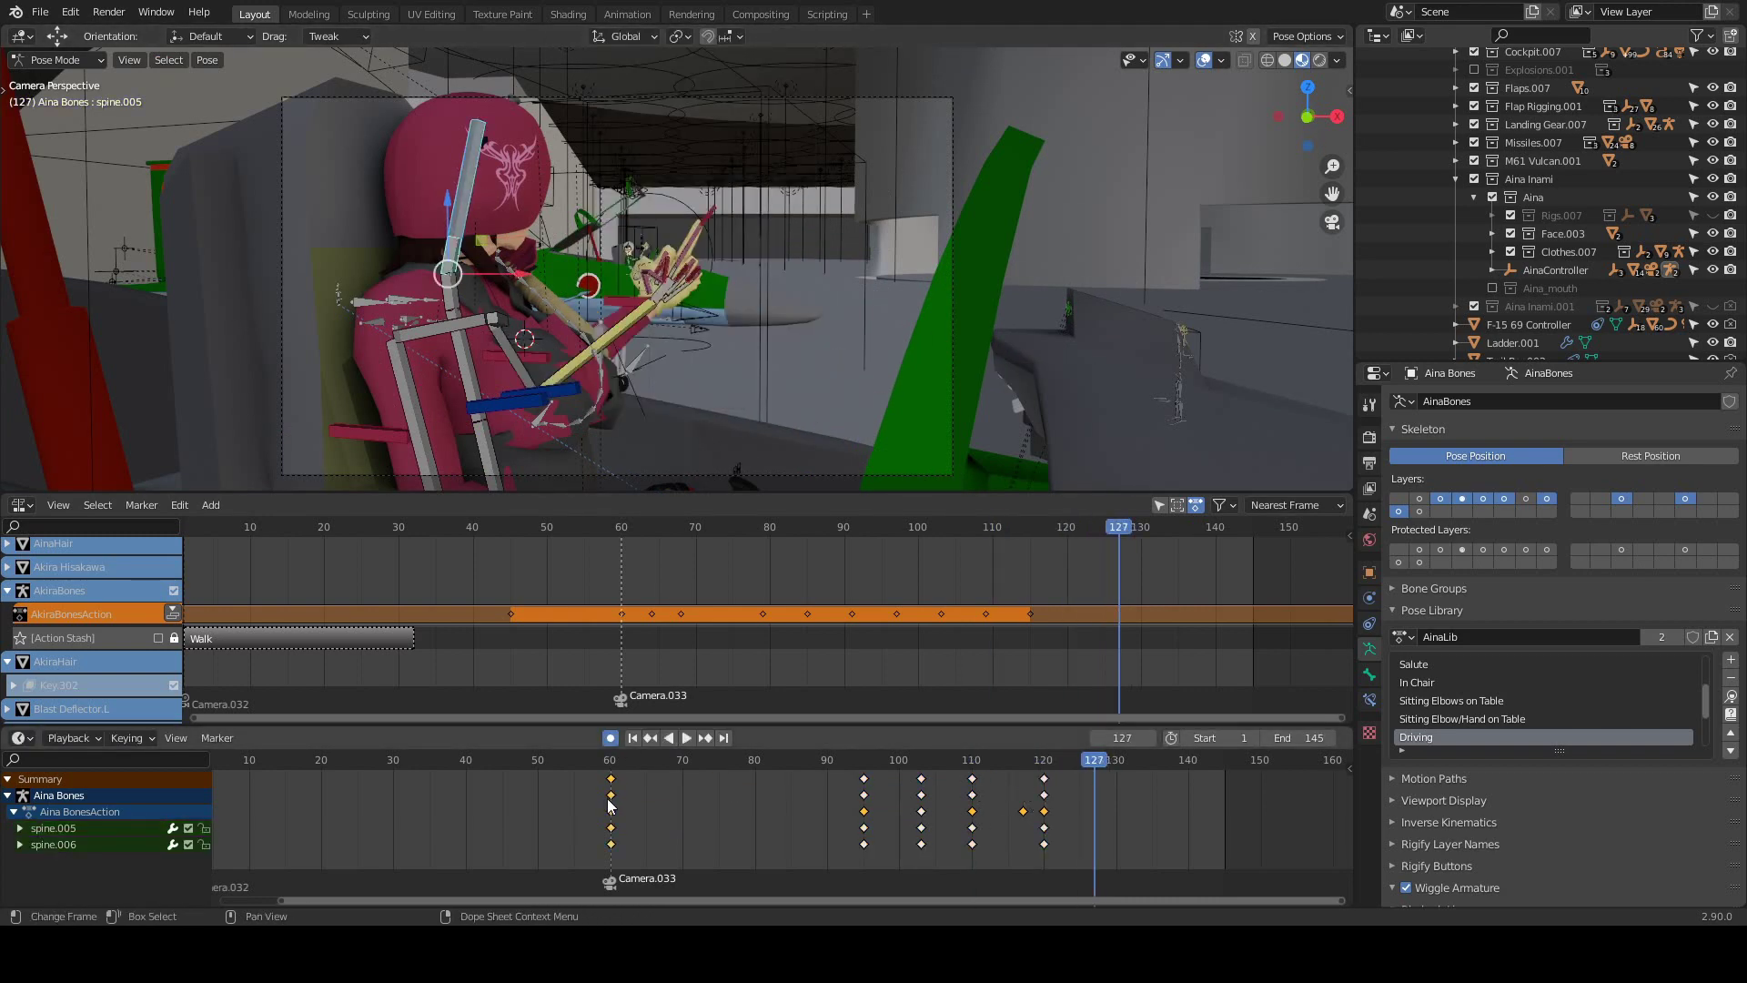
left_click(1099, 849)
scroll(678, 270, "down", 2)
Reselect the pilot's armature and tilt the upper spine around local X.
key("ctrl+Tab")
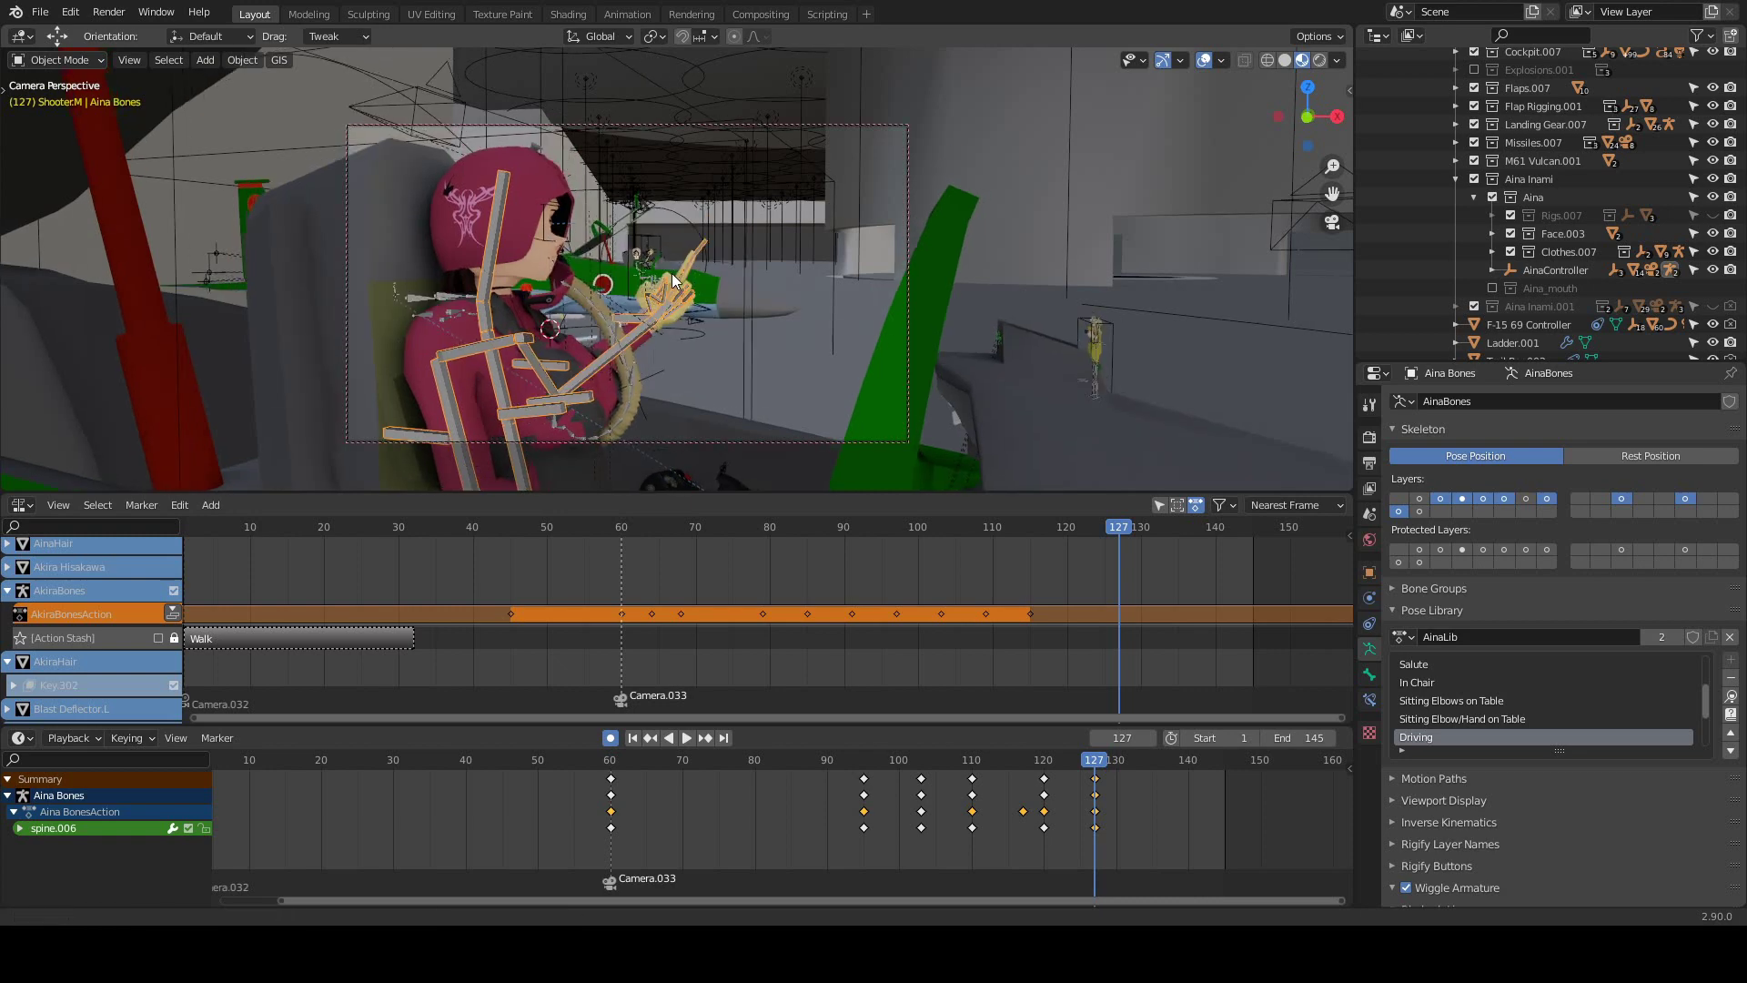
left_click(822, 443)
scroll(678, 318, "up", 2)
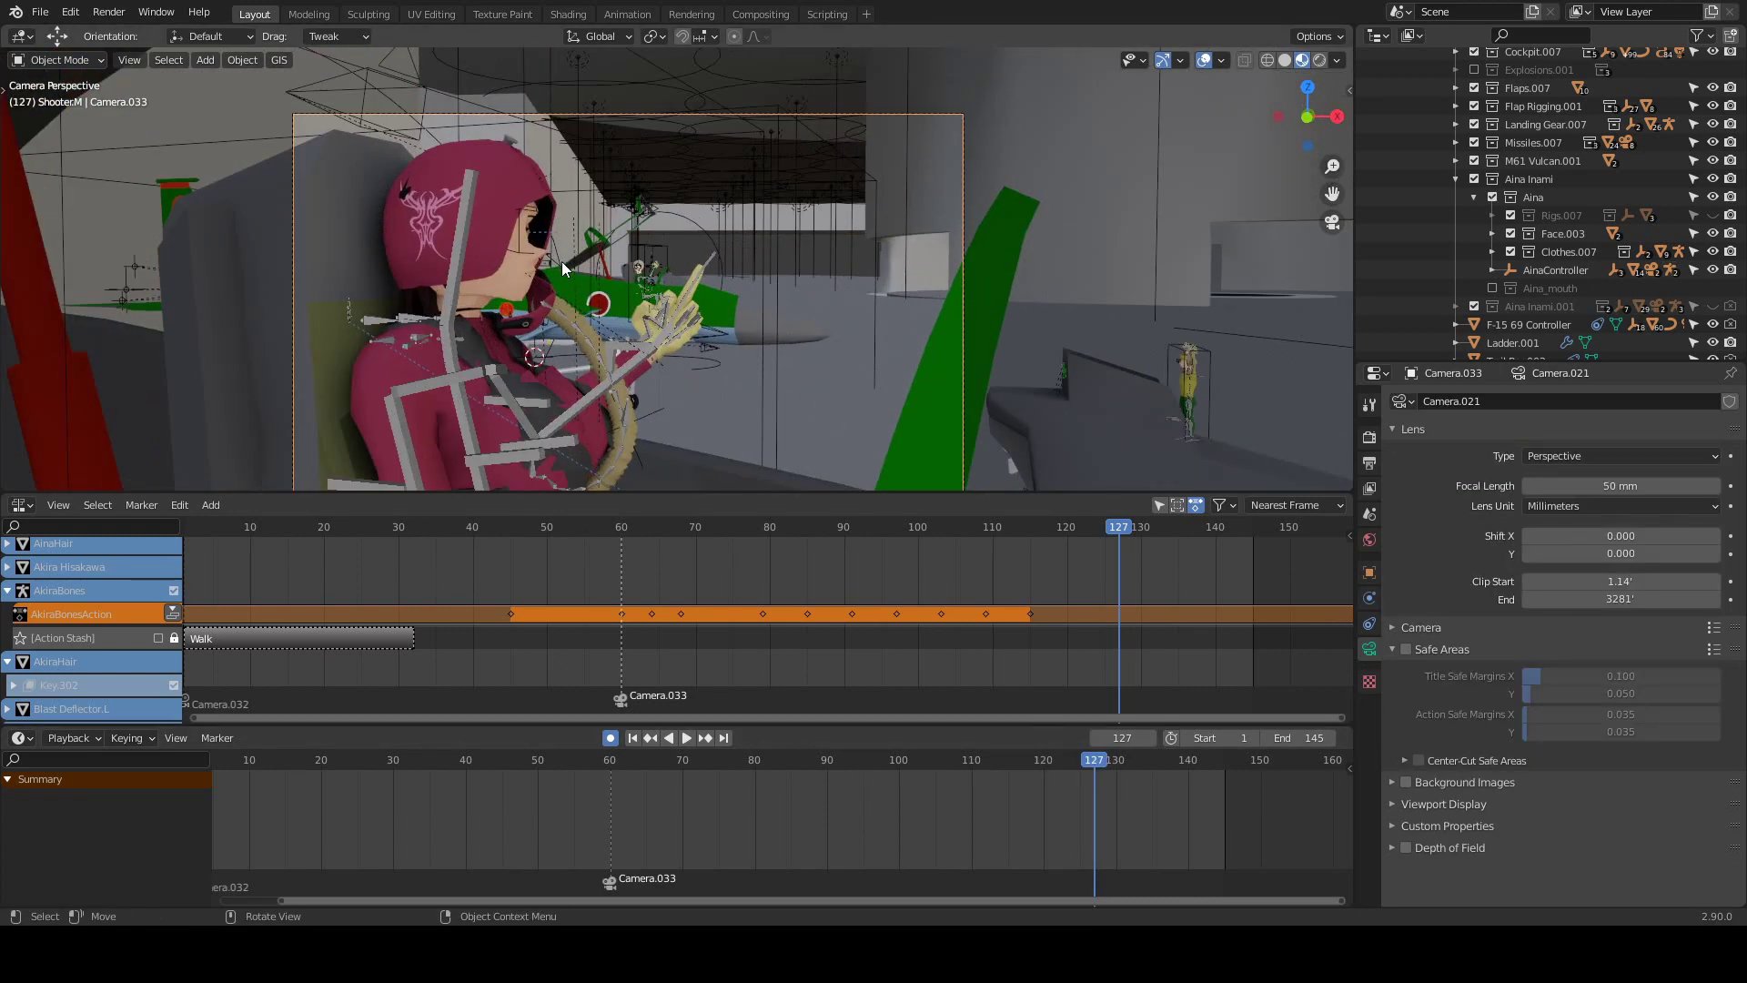
left_click(507, 237)
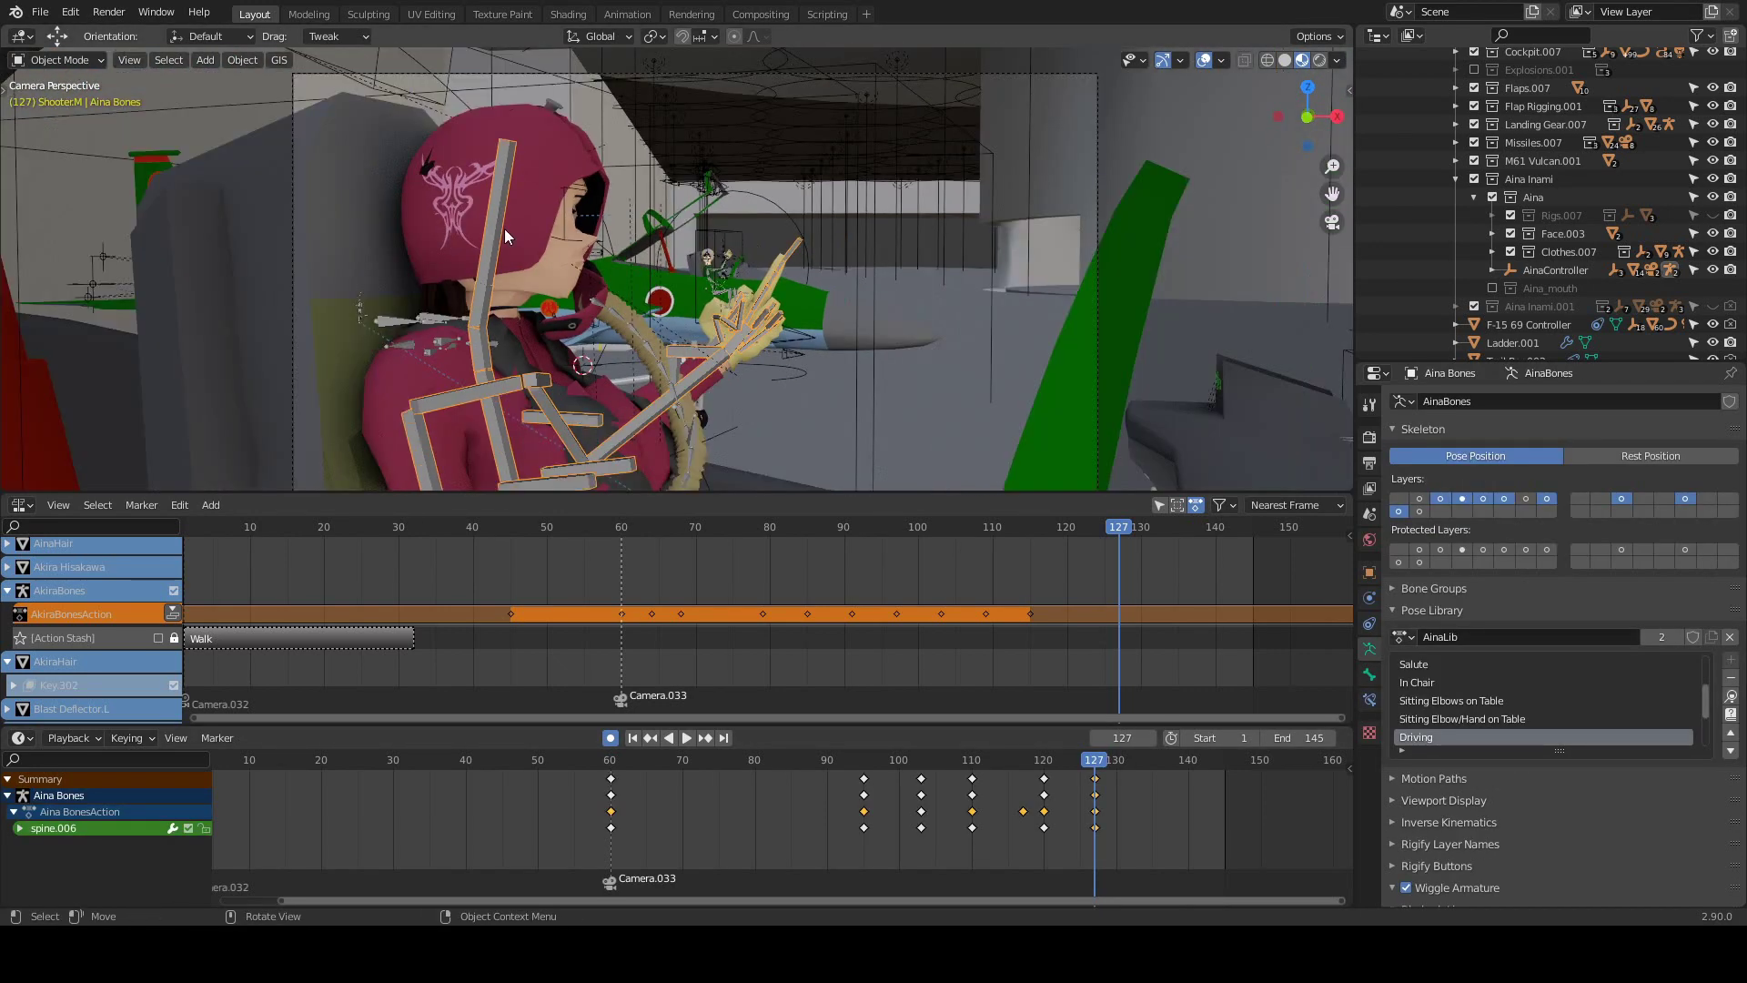
key("ctrl+Tab")
key("r")
key("x")
key("x")
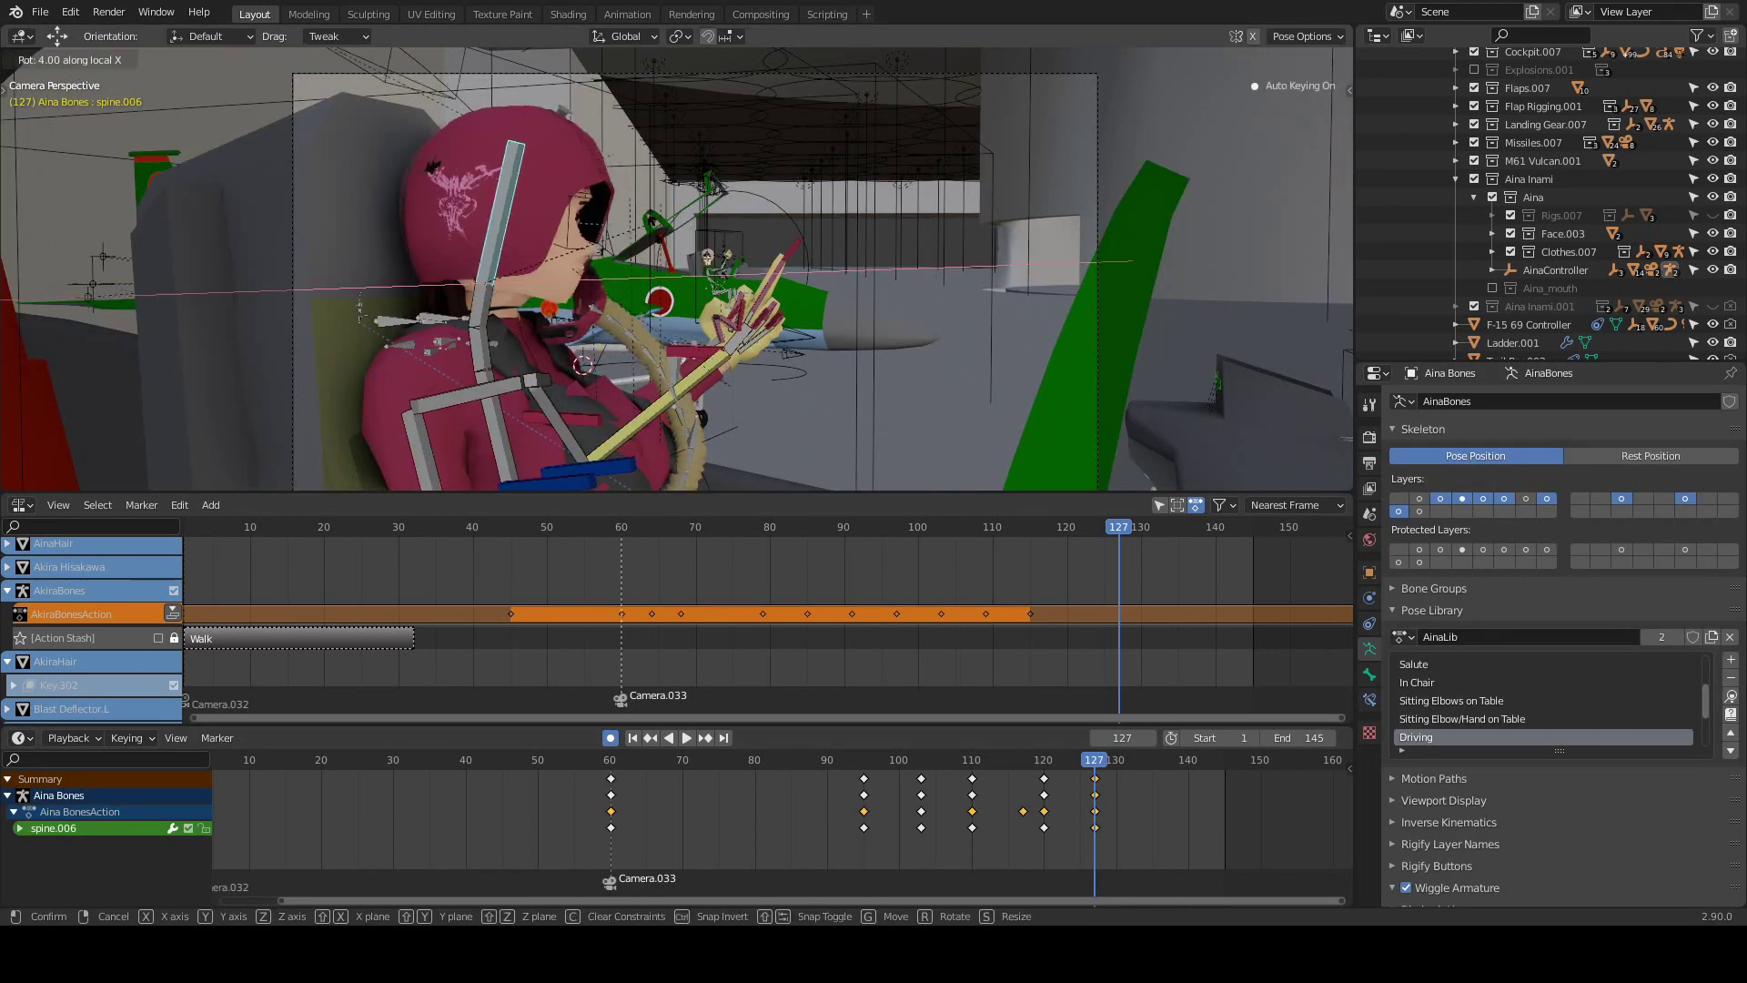
left_click(705, 335)
scroll(710, 345, "up", 3)
Delete the left wrist control's selected keyframes and set the frame to 128.
left_click(744, 431)
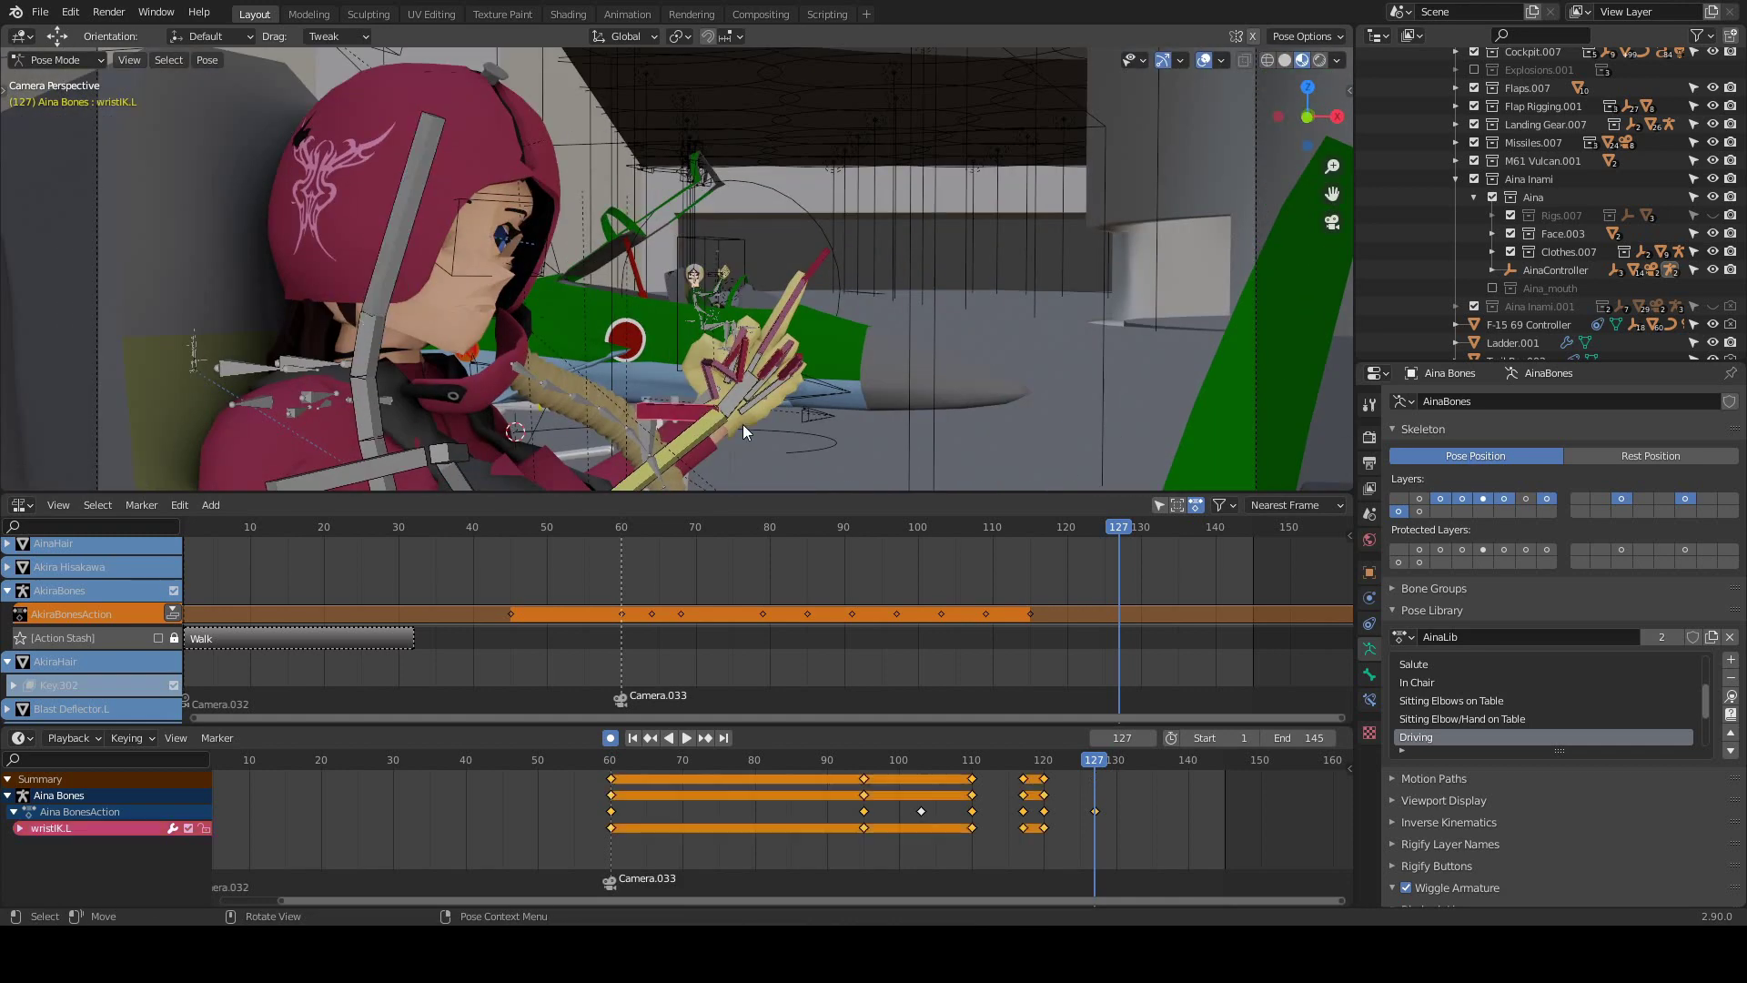
scroll(852, 791, "up", 3)
key("ctrl+t")
key("Down")
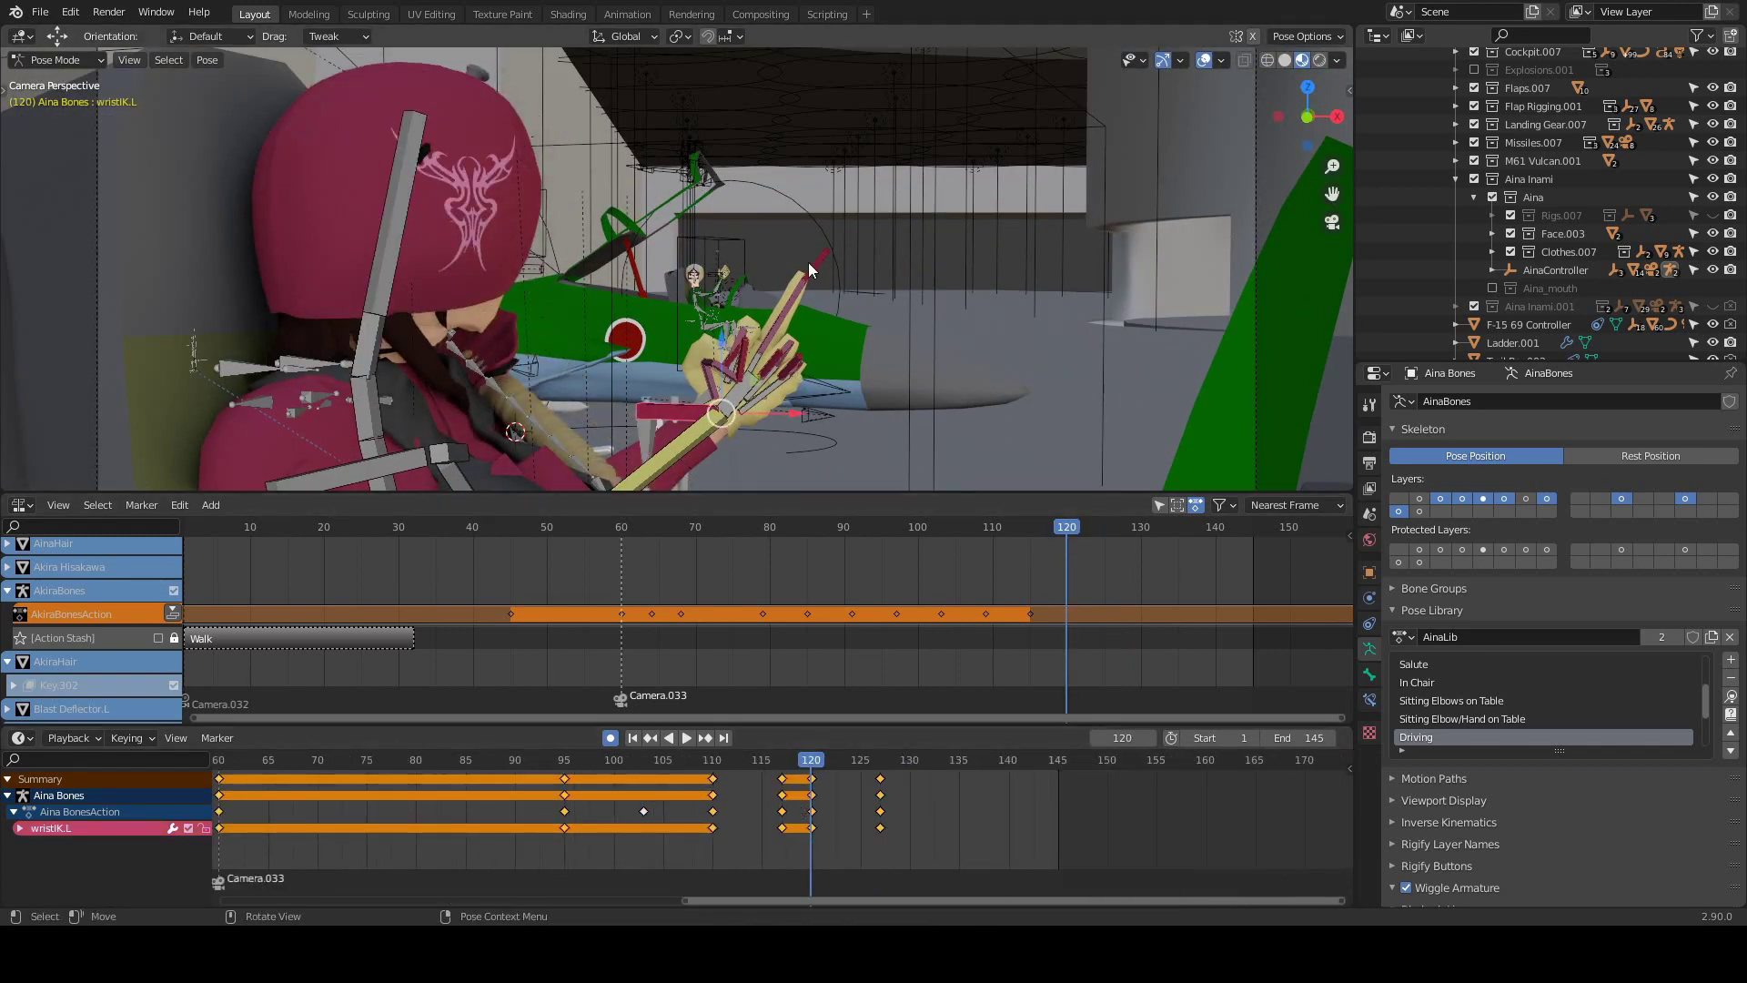
left_click(879, 799)
key("Up")
key("ctrl+t")
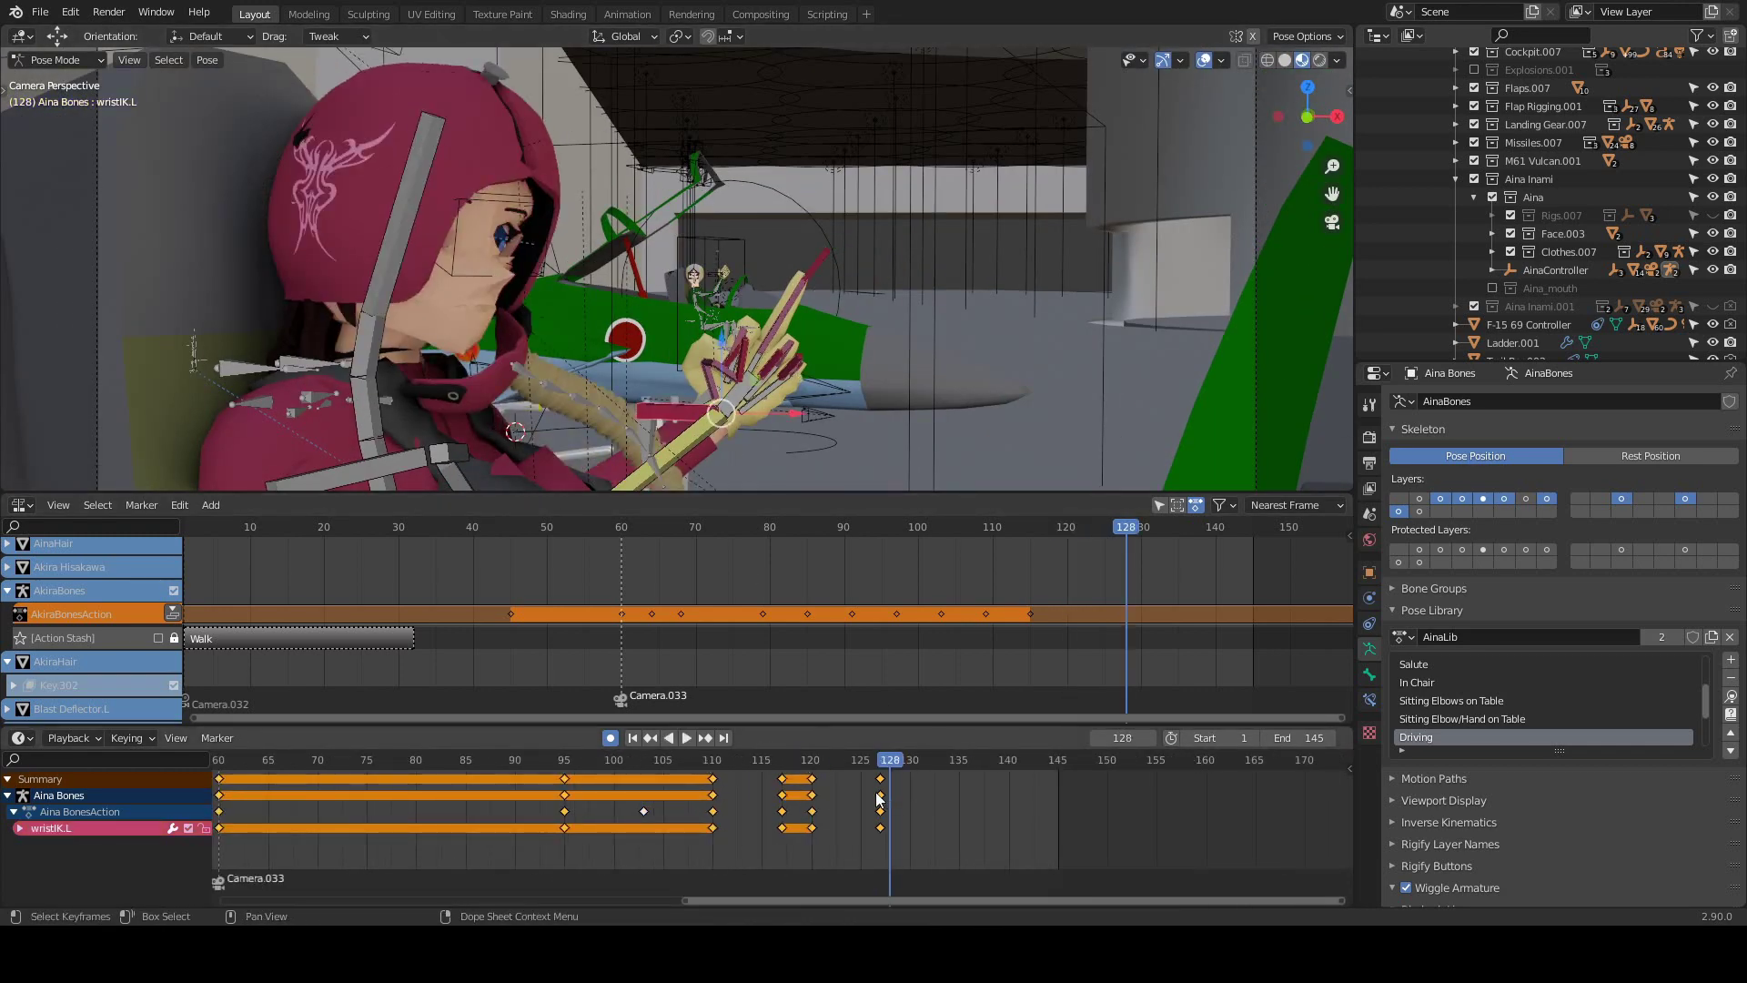
left_click(824, 798)
Place the left wrist up against the helmet at frame 128.
middle_click_drag(710, 364, 685, 382)
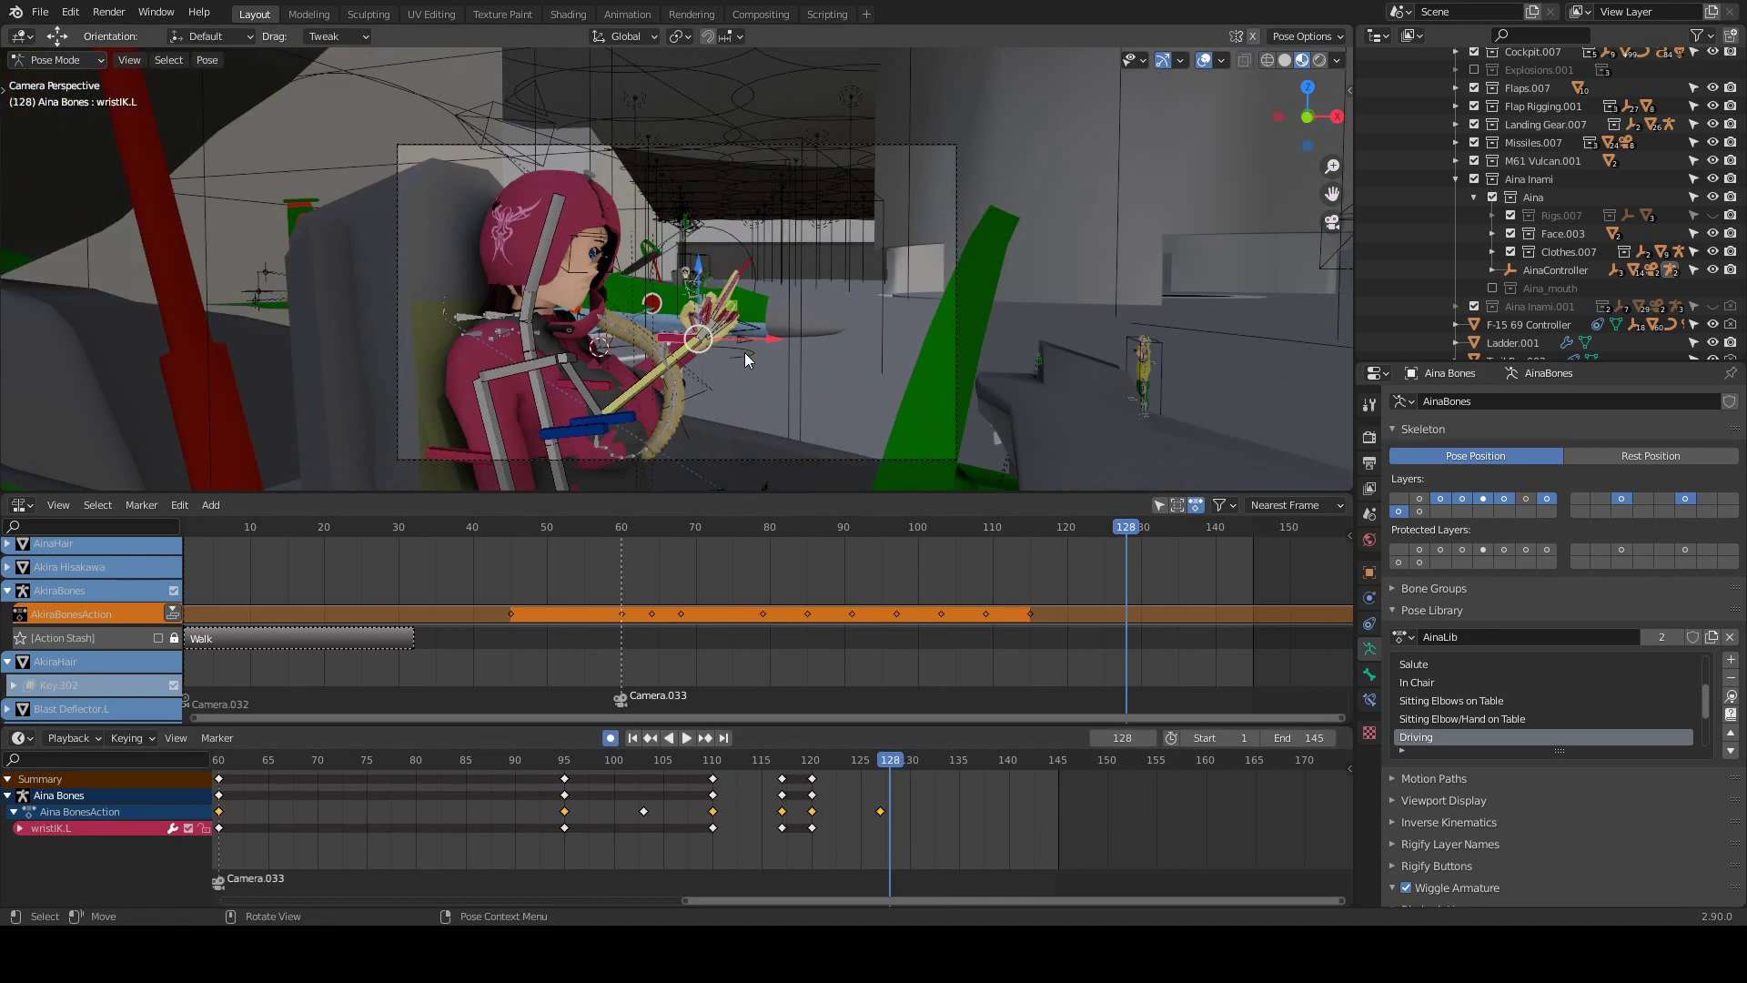
scroll(684, 382, "up", 3)
left_click(481, 243)
mouse_move(481, 243)
middle_mouse_down()
mouse_move(546, 273)
mouse_move(582, 246)
middle_mouse_up()
scroll(546, 273, "up", 3)
Lower the red pilot's Helmet Visor Key 1 shape key to 0.741.
key("g")
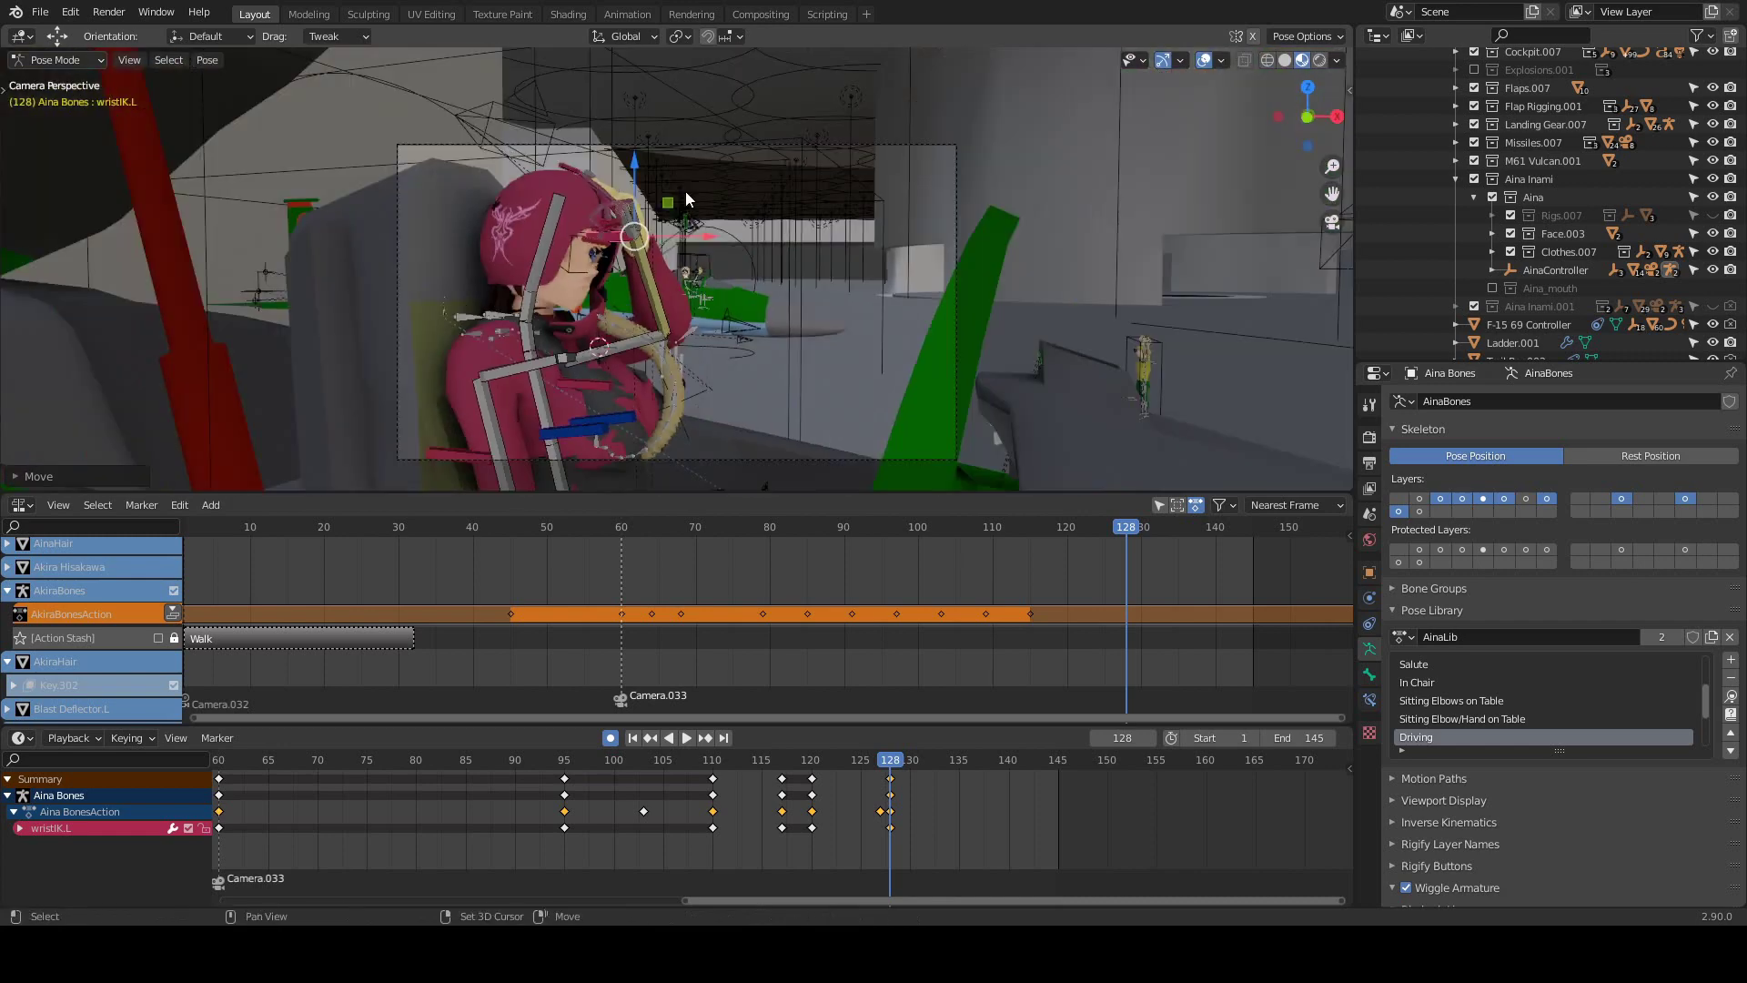
key("KP_0")
left_click(444, 423)
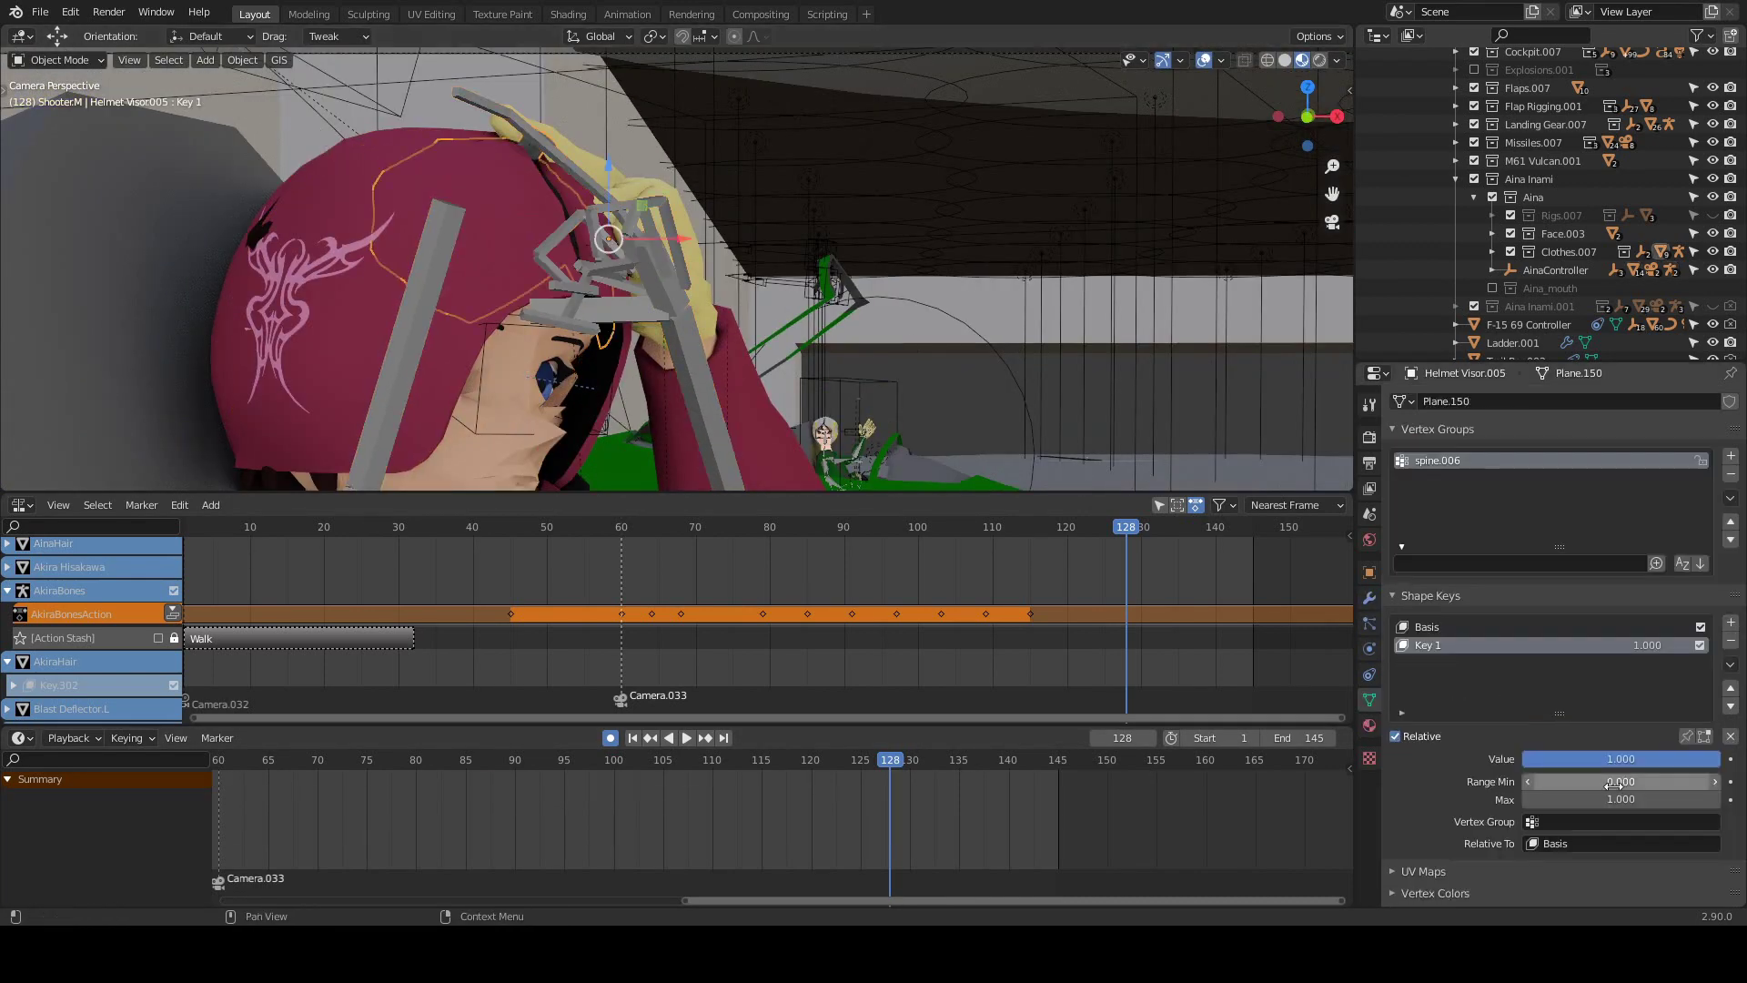
left_click_drag(1620, 758, 1569, 759)
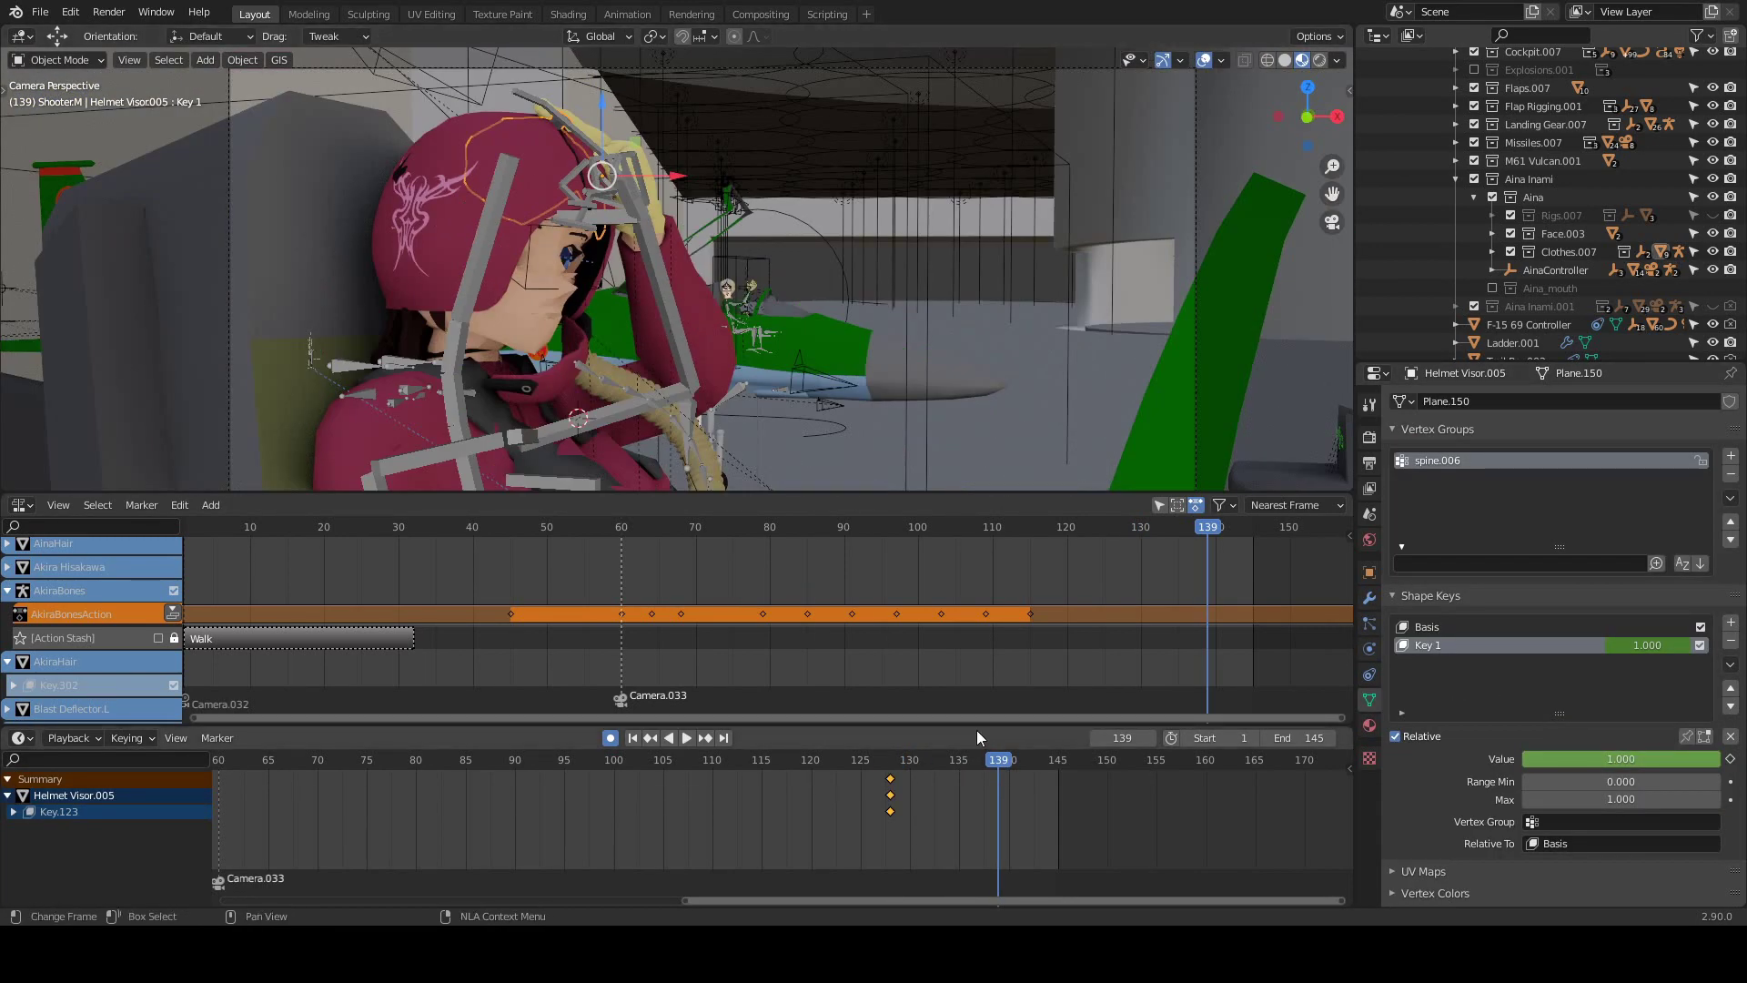
Undo the wrist move and step back to frame 135 in the camera view.
key("ctrl+z")
key("ctrl+z")
middle_click_drag(642, 317, 808, 289)
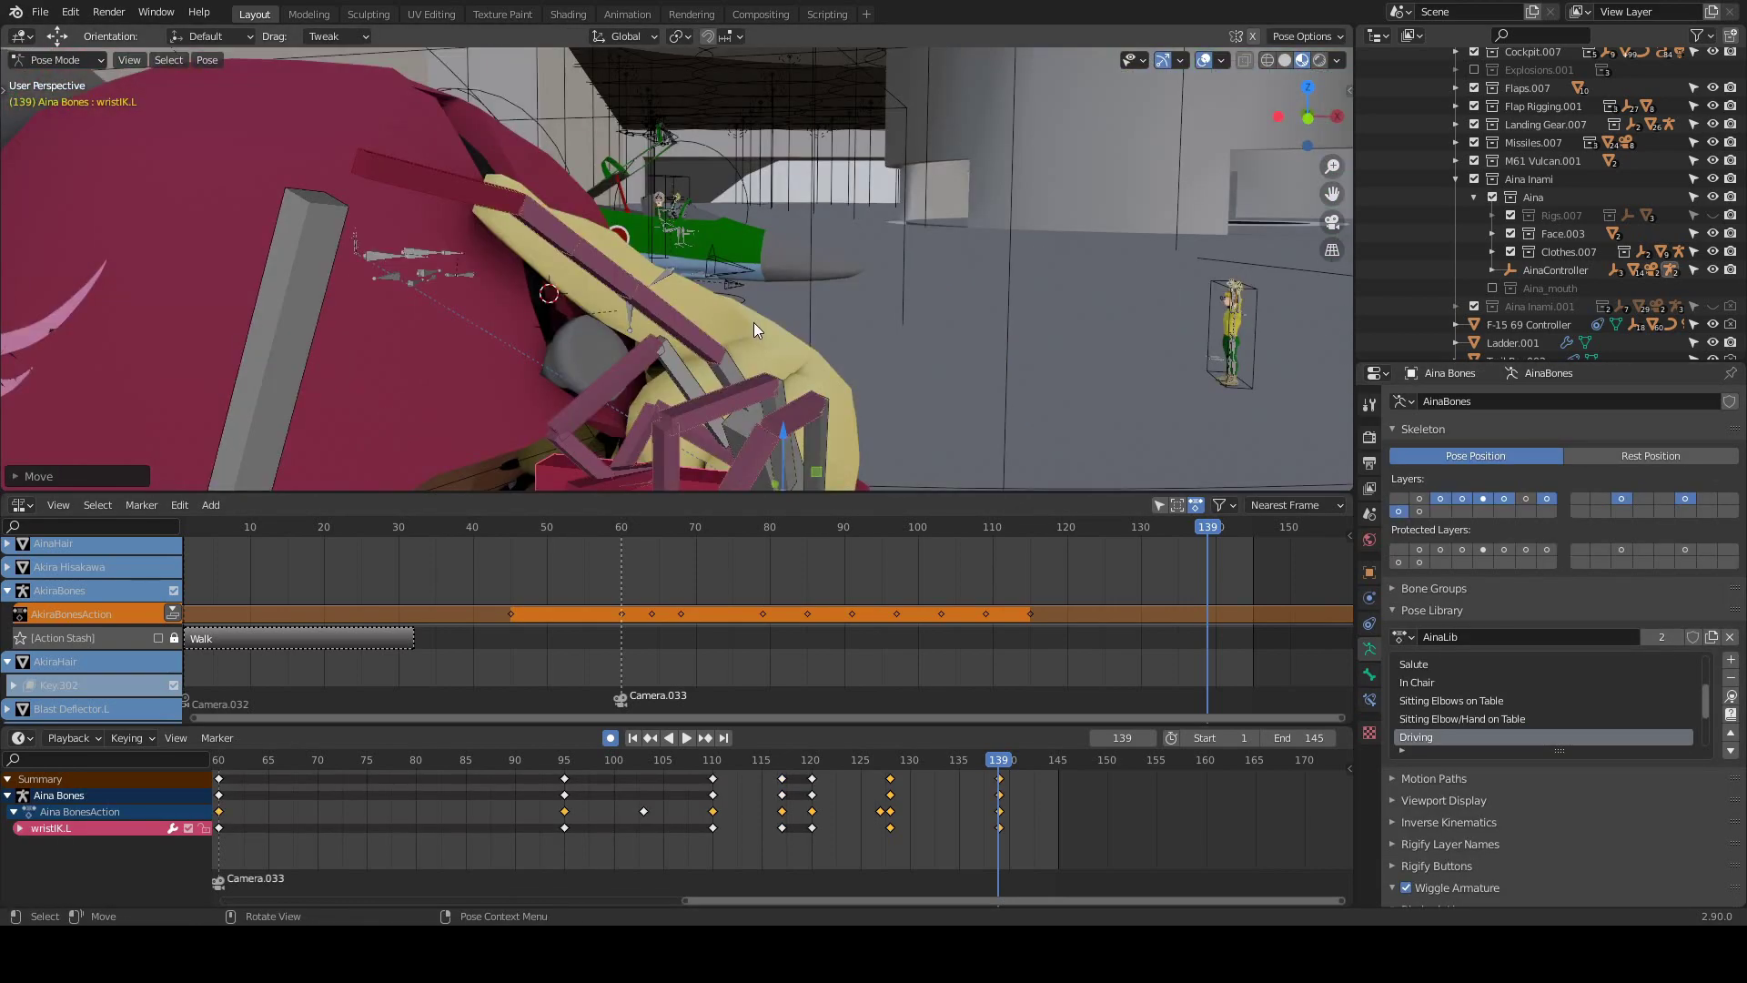
key("Left")
key("Left")
key("Left")
key("Left")
key("KP_0")
mouse_move(637, 233)
middle_mouse_down()
mouse_move(746, 329)
mouse_move(619, 248)
mouse_move(629, 331)
middle_mouse_up()
key("Left")
key("Left")
key("Left")
key("Left")
key("Left")
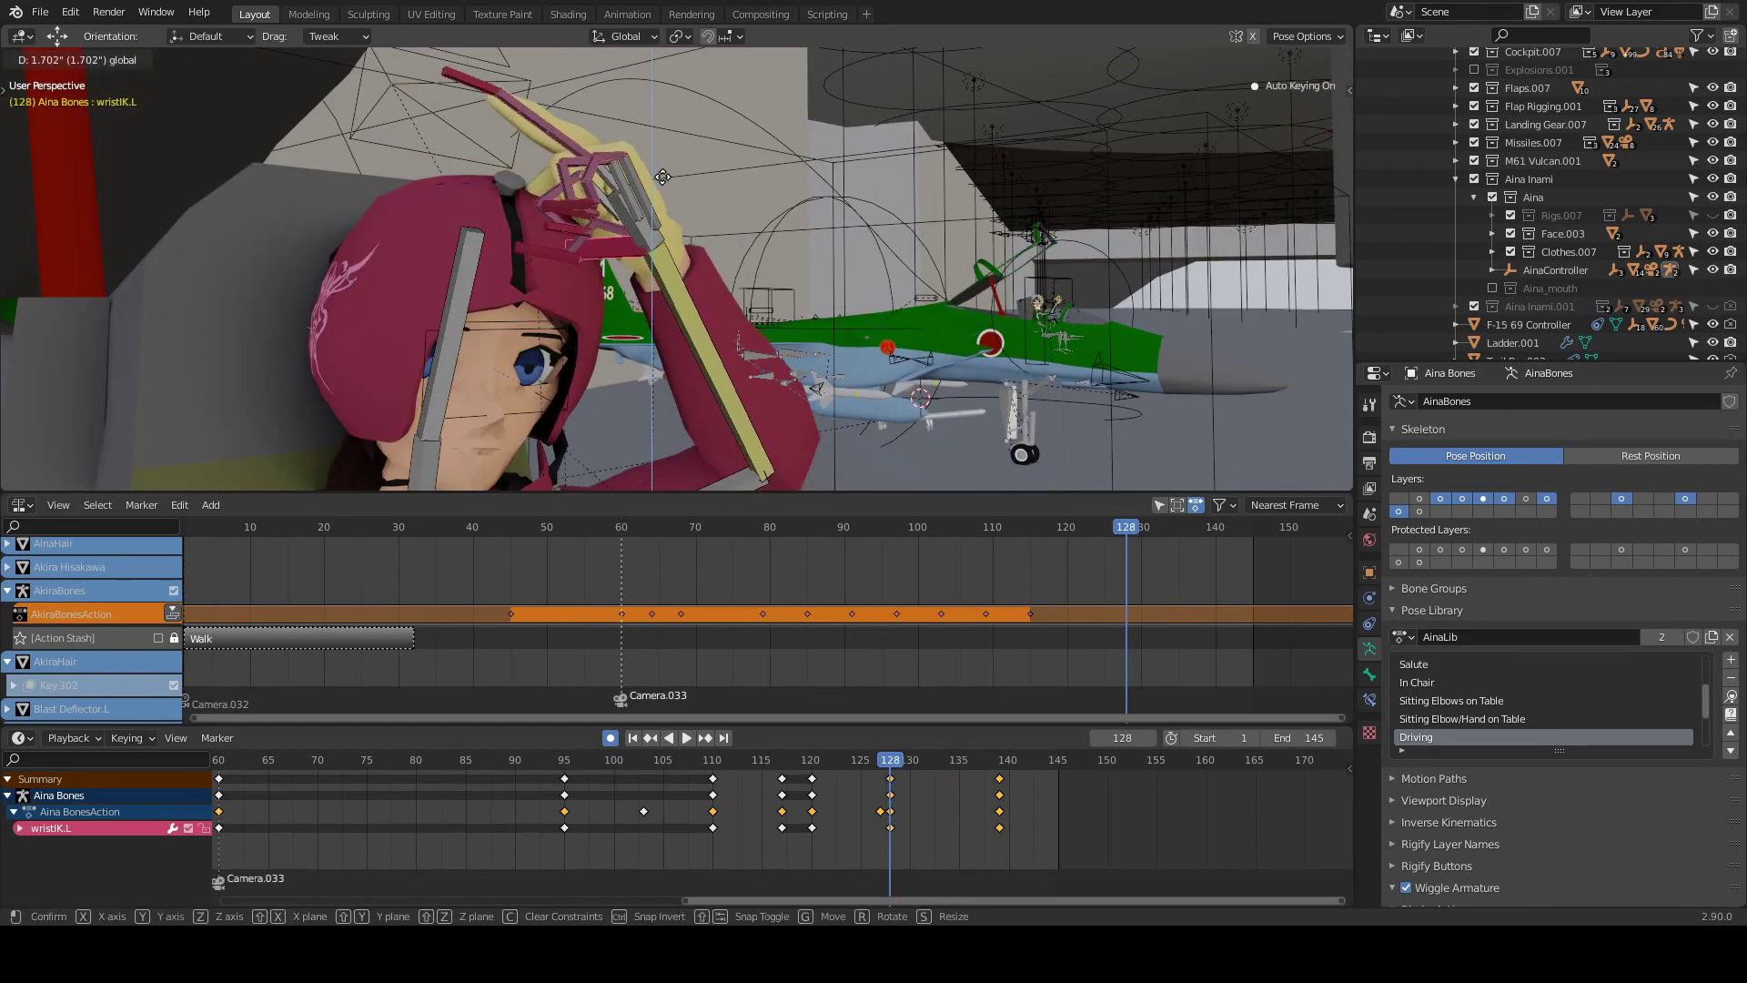
Place and rotate the left hand bone beside the helmet, then move to frame 139.
left_click(663, 176)
mouse_move(663, 177)
middle_mouse_down()
mouse_move(755, 239)
mouse_move(687, 270)
mouse_move(692, 346)
middle_mouse_up()
left_click(756, 202)
key("r")
key("Right")
key("Right")
key("Up")
Keyframe the left palm pose at frame 139.
left_click(674, 346)
scroll(701, 353, "up", 2)
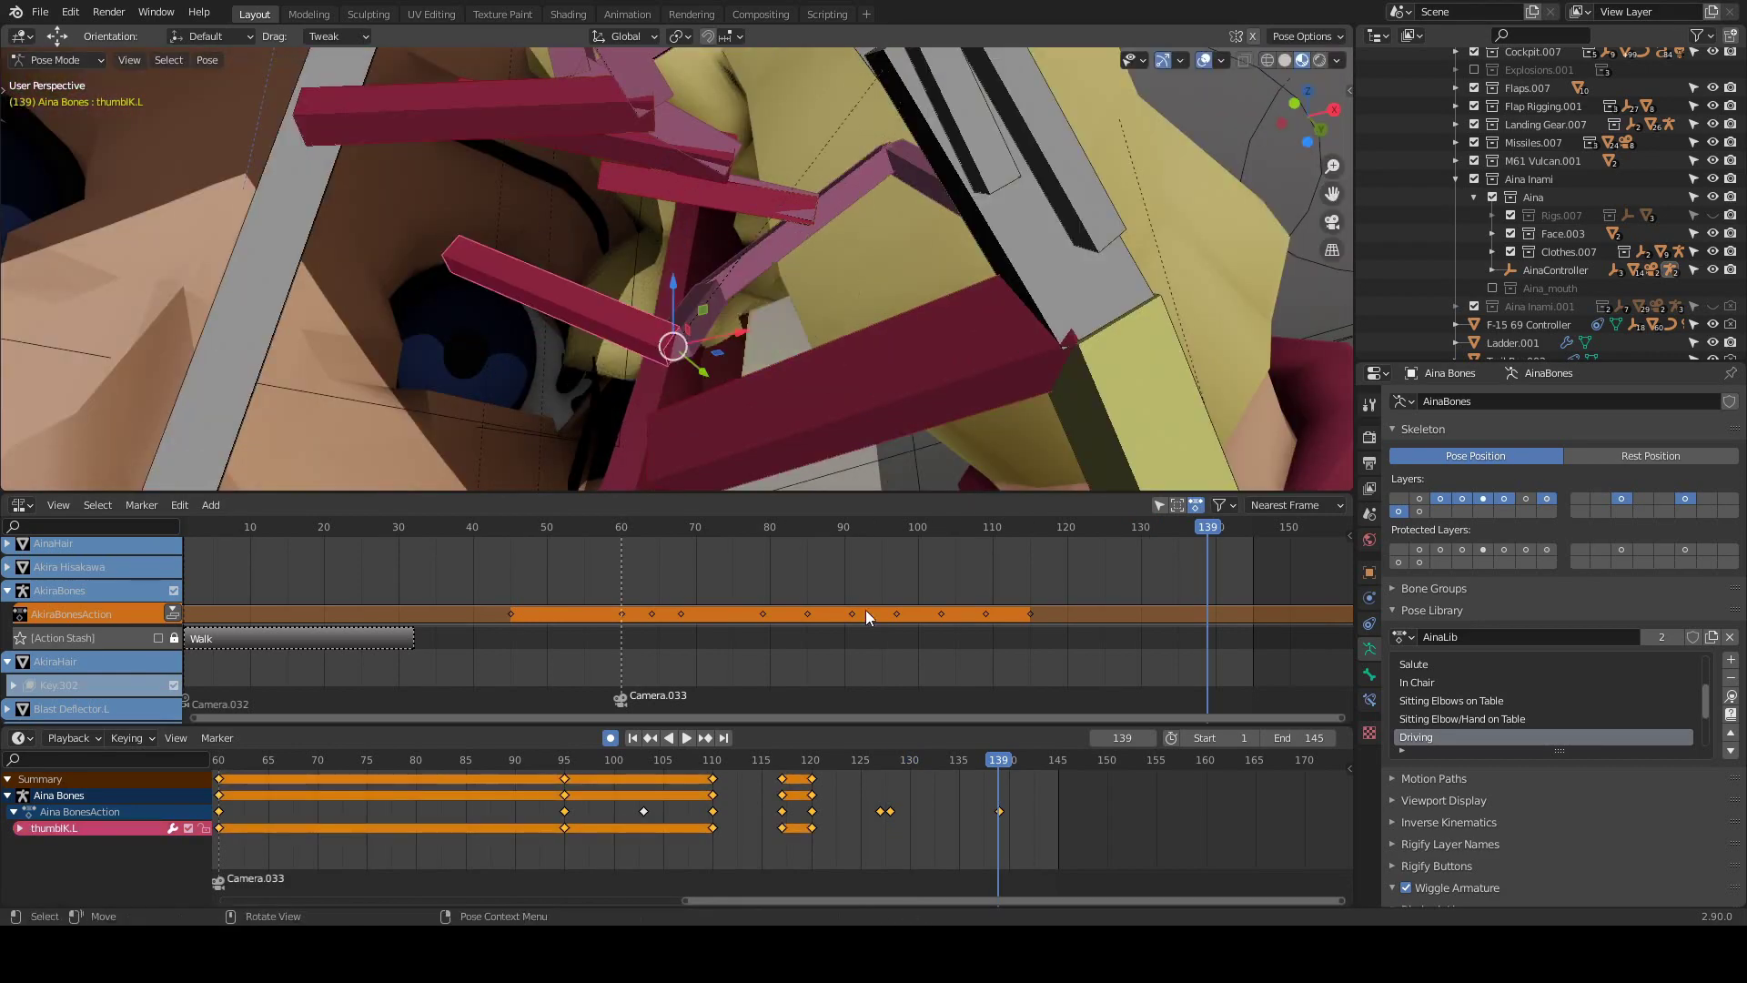
left_click(892, 391)
mouse_move(891, 391)
middle_mouse_down()
mouse_move(940, 357)
mouse_move(920, 277)
mouse_move(901, 300)
middle_mouse_up()
key("i")
left_click(940, 354)
Shift the palm keys back to frame 130 and return to Object Mode.
left_click_drag(1000, 794, 900, 794)
middle_click_drag(691, 328, 742, 353)
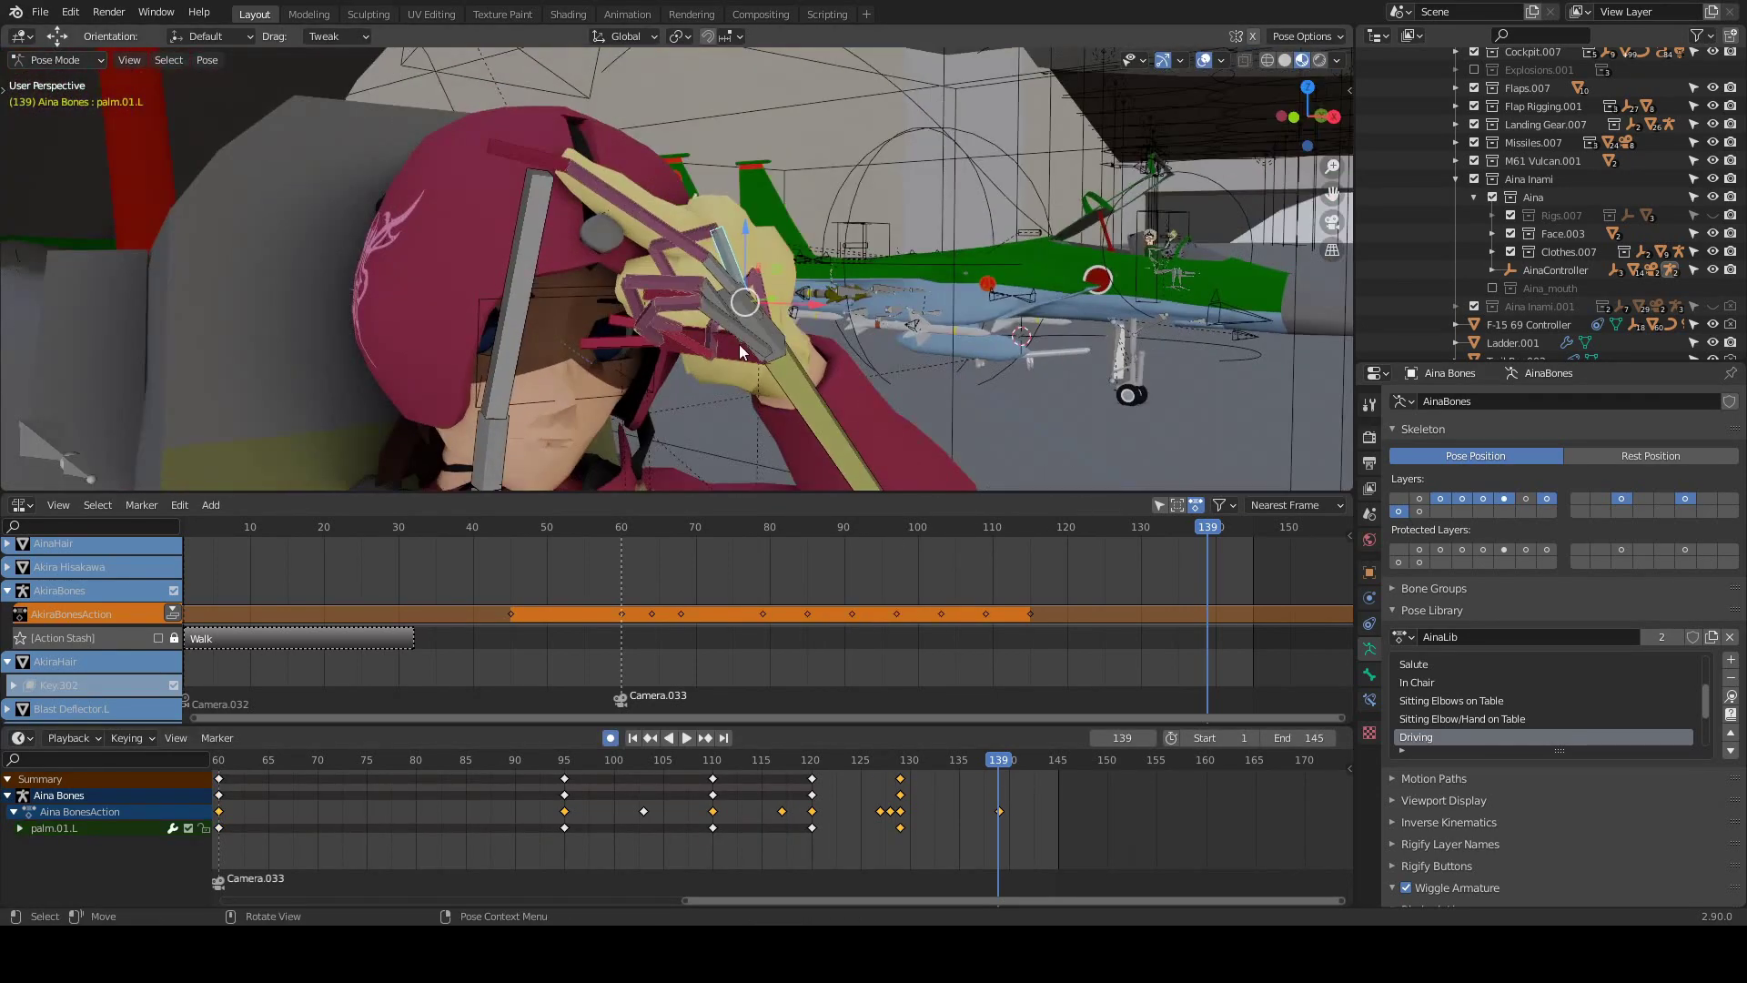
key("Down")
key("ctrl+Tab")
scroll(742, 352, "up", 5)
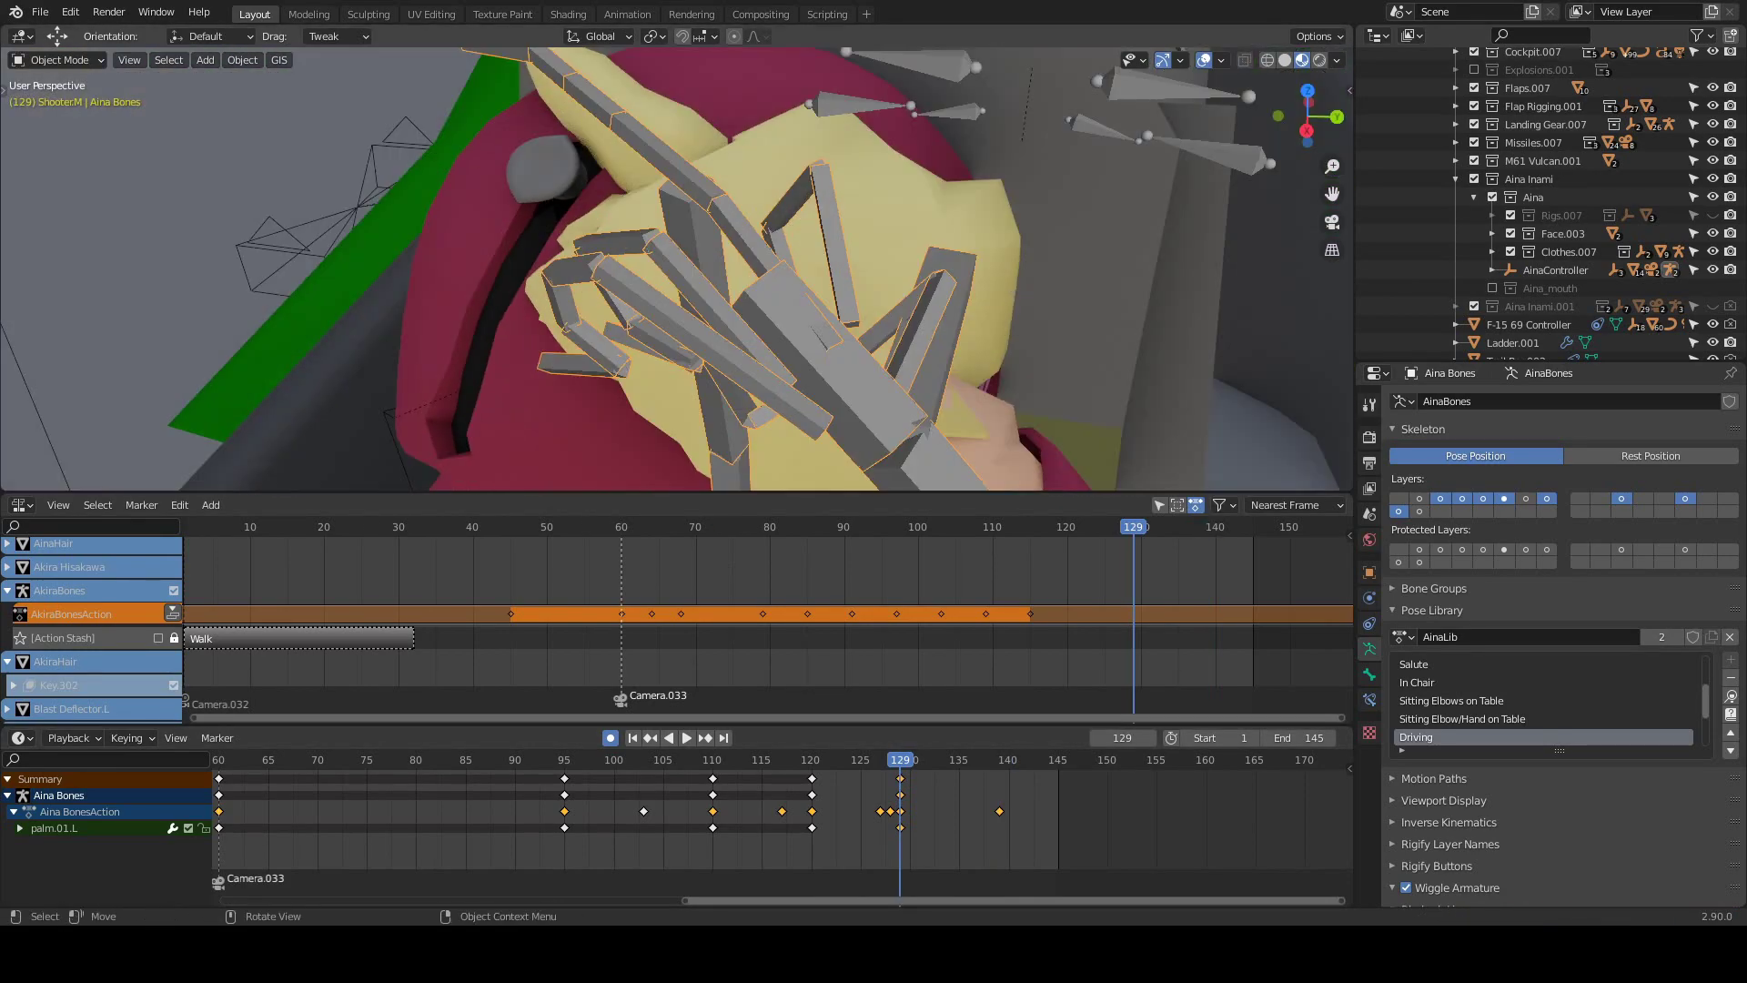
key("Right")
key("Right")
key("Right")
Check the pilot's face through the camera at frame 136, then re-enter Pose Mode.
middle_click_drag(591, 346, 654, 316)
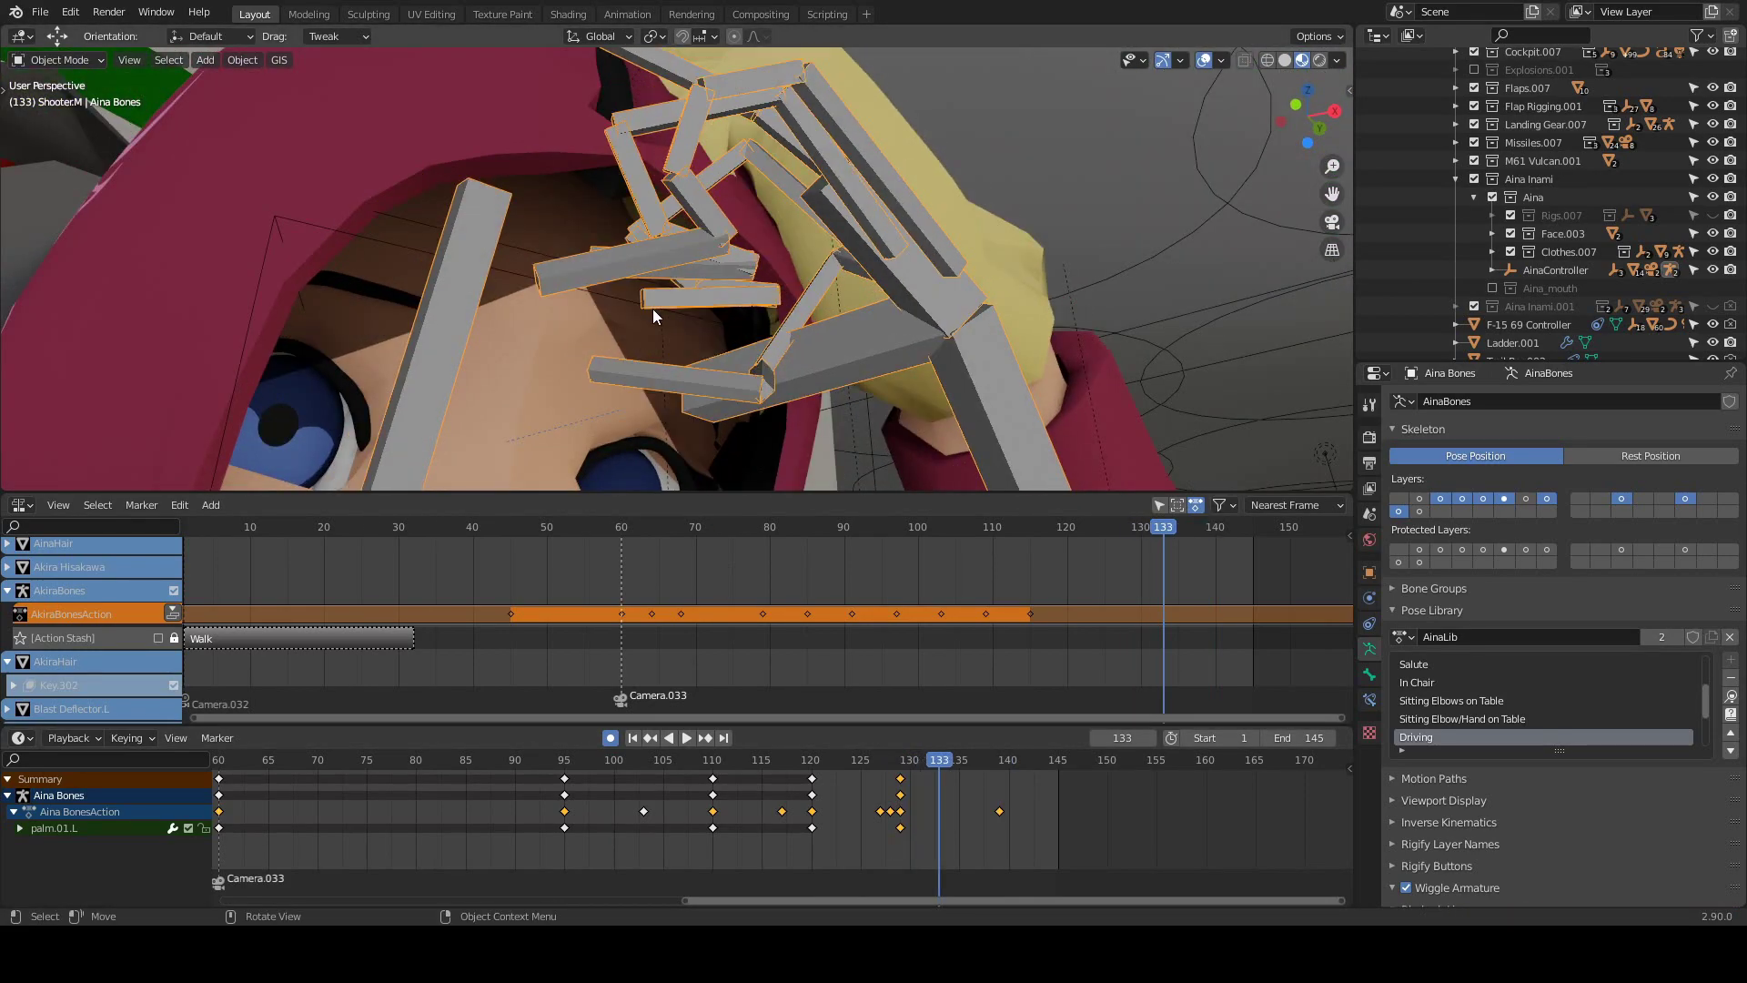
key("KP_0")
key("Right")
key("Right")
key("Right")
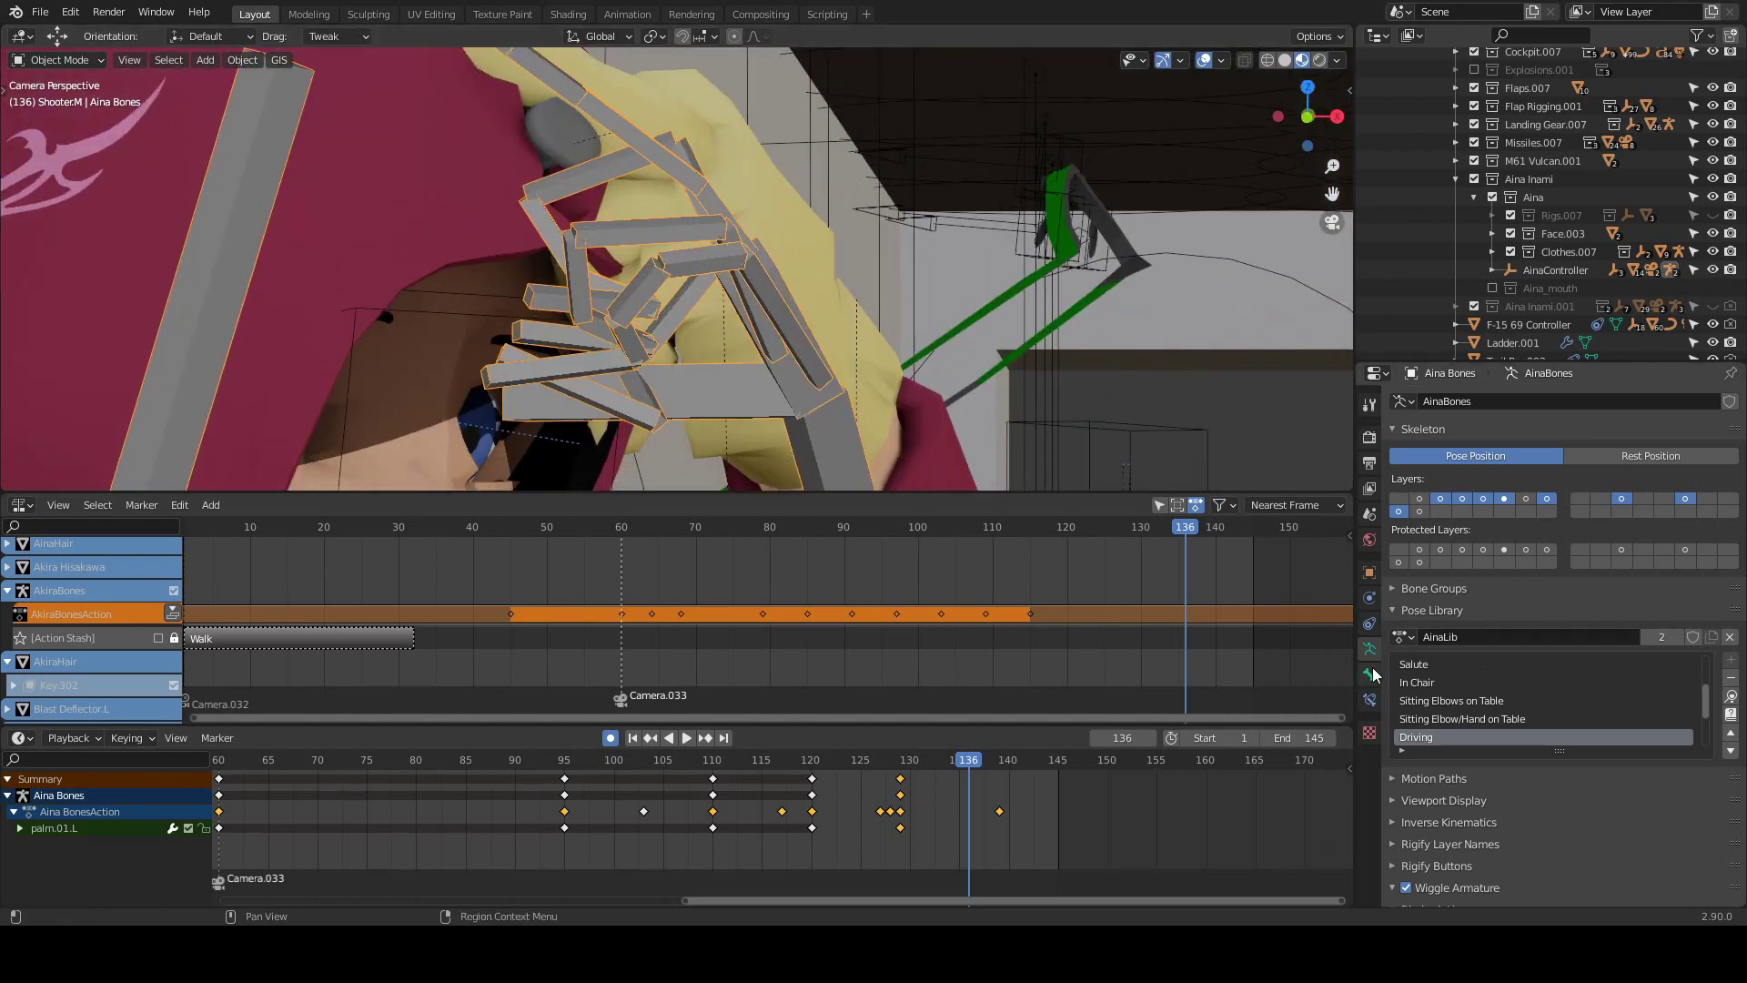
scroll(1375, 674, "down", 4)
middle_click_drag(546, 300, 692, 273)
scroll(728, 309, "up", 3)
key("ctrl+Tab")
Move the left index finger control into its frame-136 pose.
left_click(799, 329)
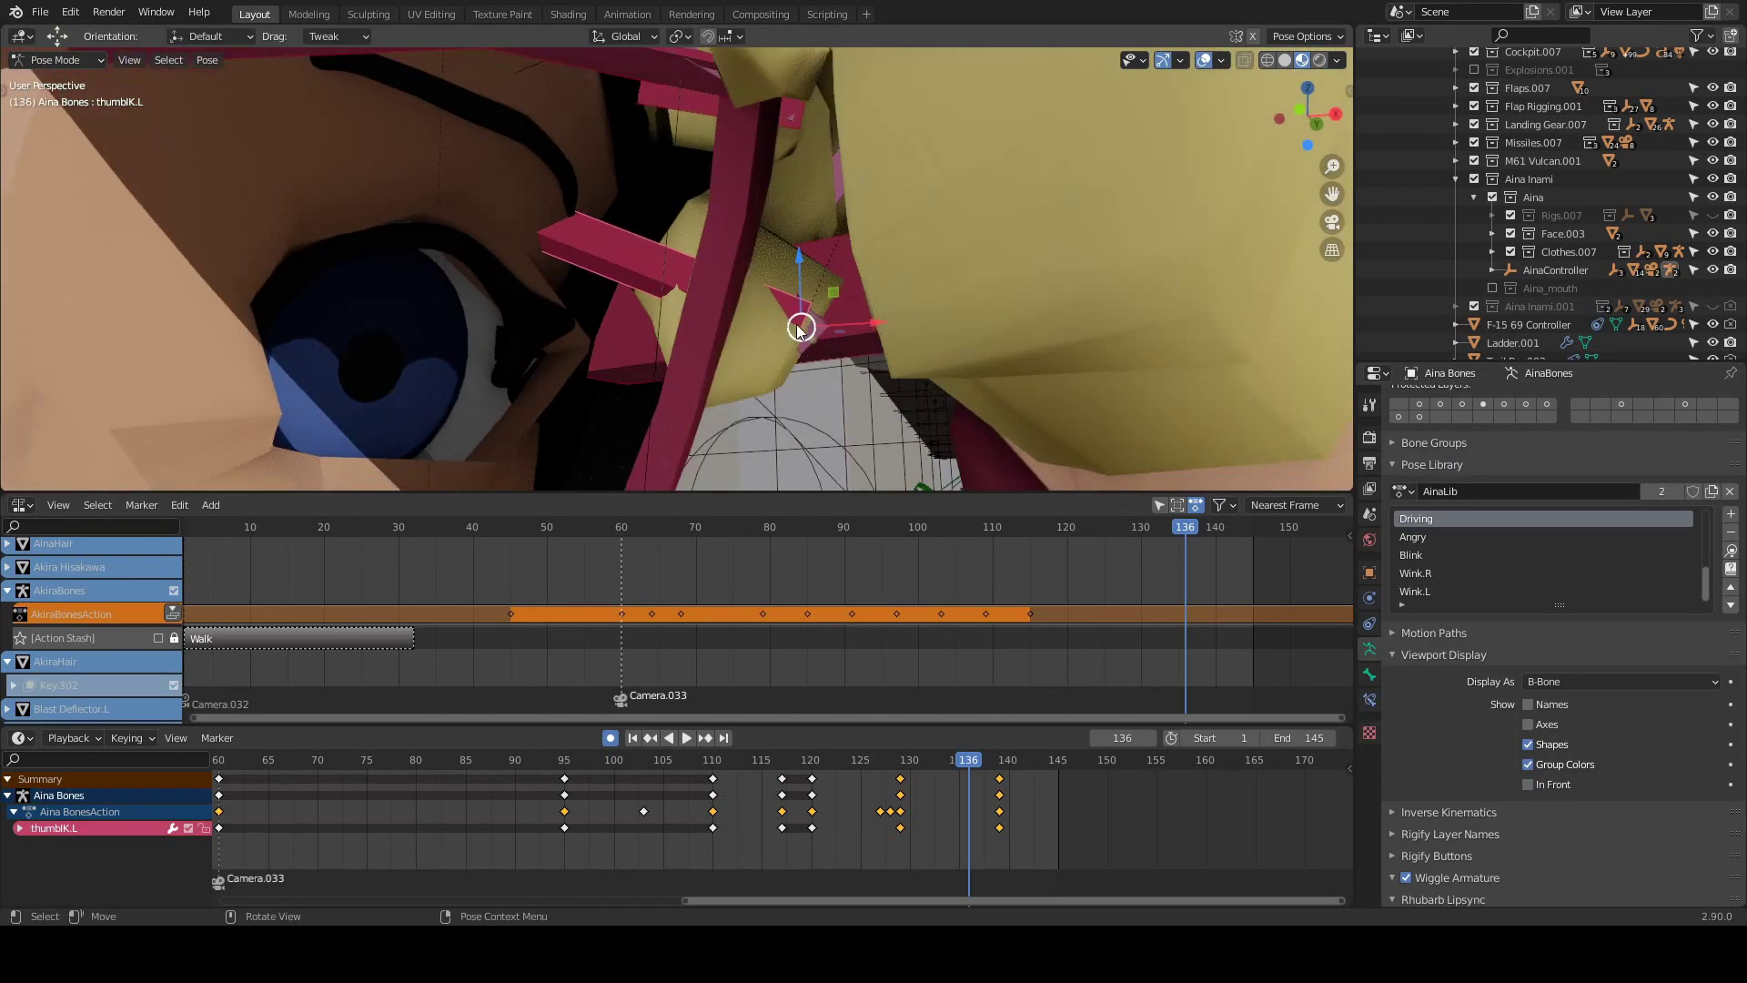
middle_click_drag(799, 330, 797, 382)
left_click(778, 305)
key("g")
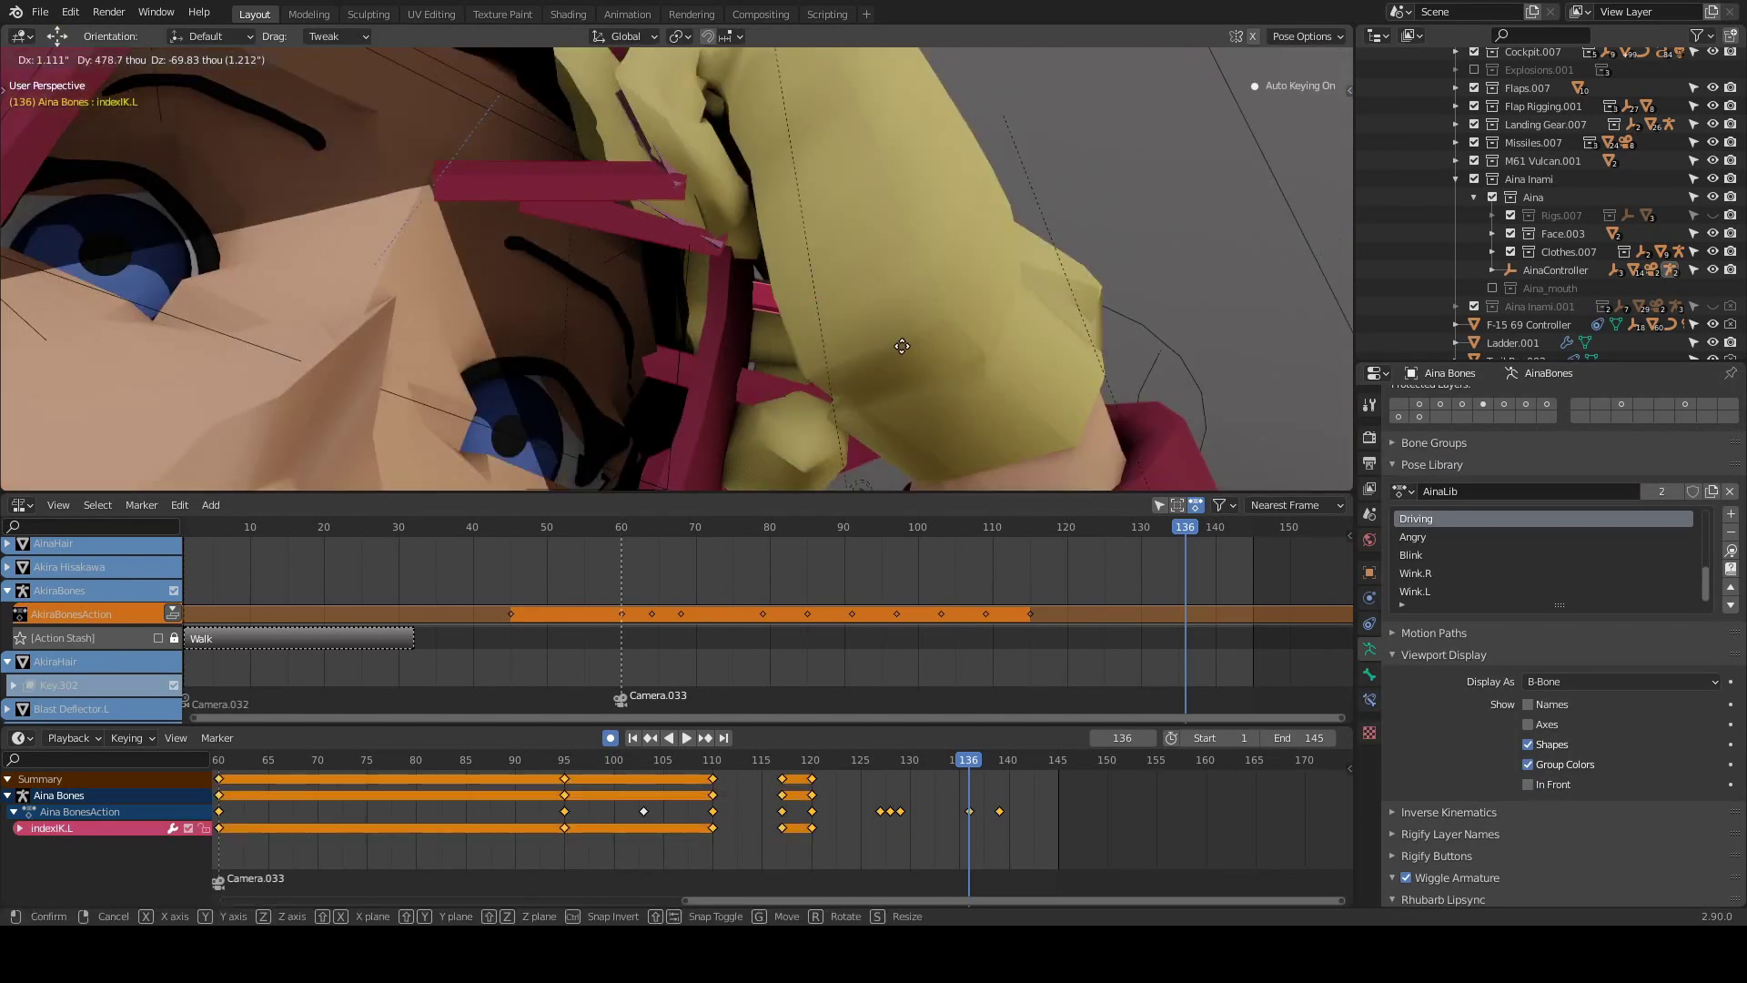
left_click(902, 345)
middle_click_drag(902, 345, 773, 337)
Reposition the left ring and little finger controls at frame 136.
left_click(741, 341)
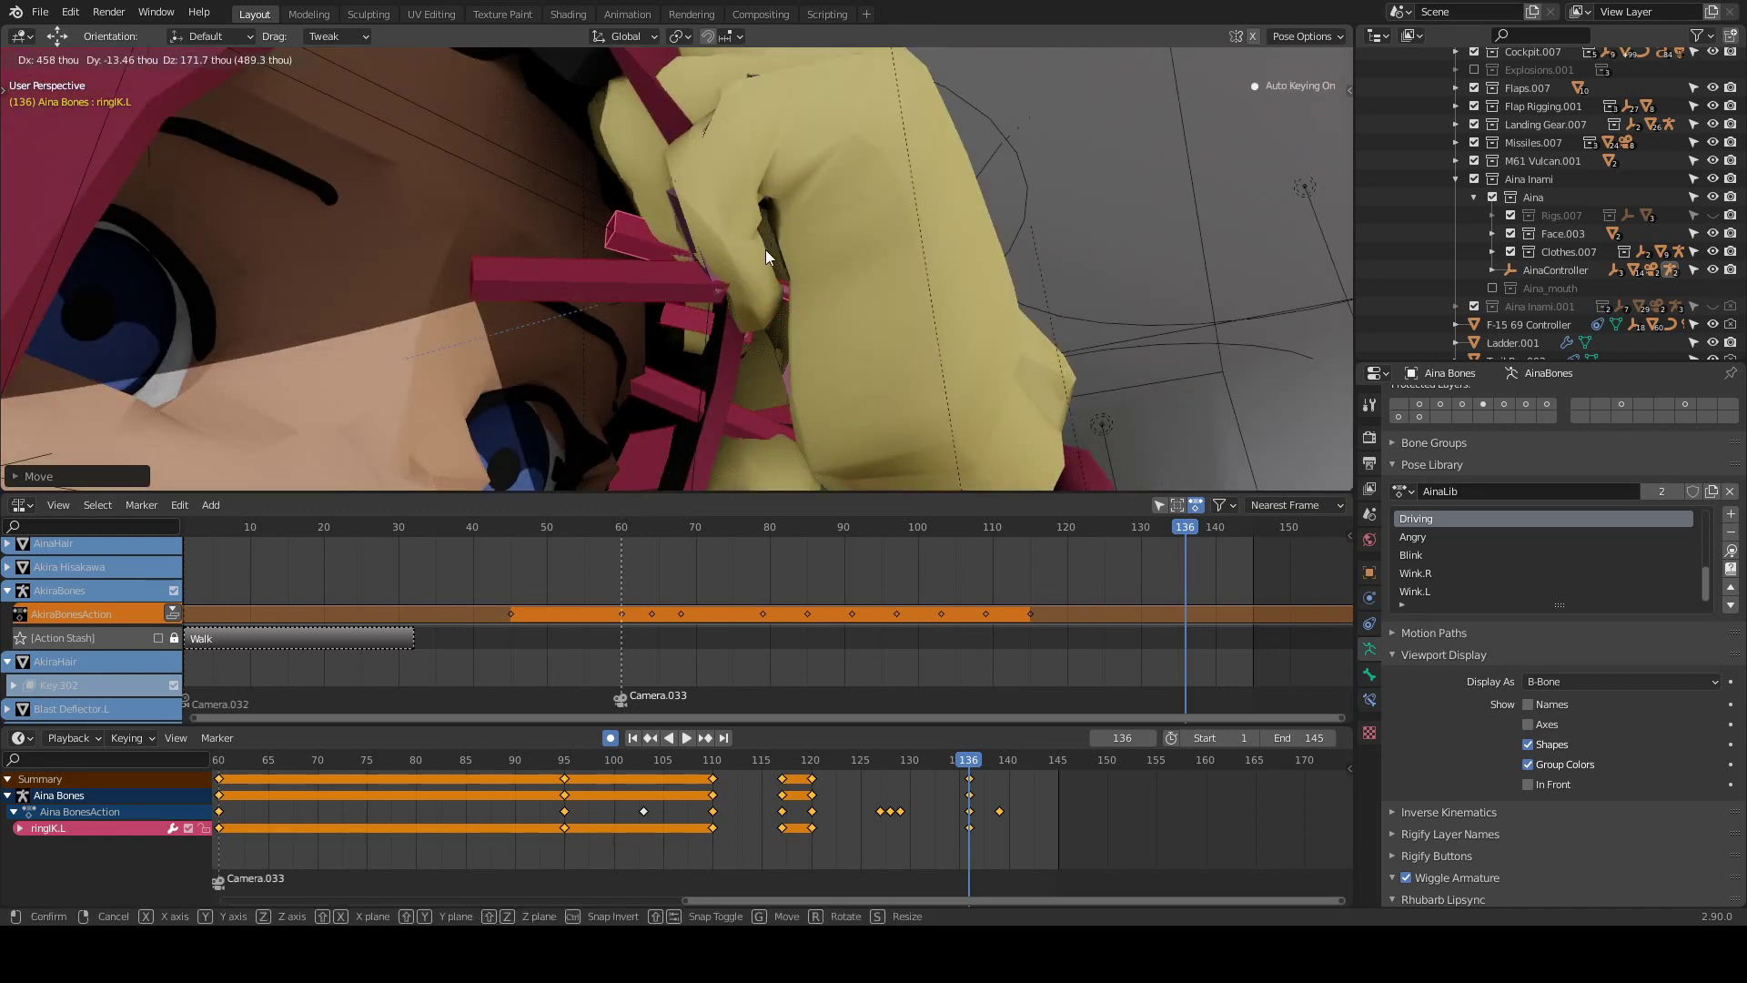
left_click(767, 258)
left_click(779, 327)
mouse_move(767, 258)
middle_mouse_down()
mouse_move(779, 327)
mouse_move(712, 348)
mouse_move(684, 335)
mouse_move(856, 254)
middle_mouse_up()
left_click(763, 293)
At frame 139 in camera view, select the index finger control.
key("Up")
key("KP_0")
left_click(611, 178)
middle_click_drag(725, 256, 705, 309, "shift")
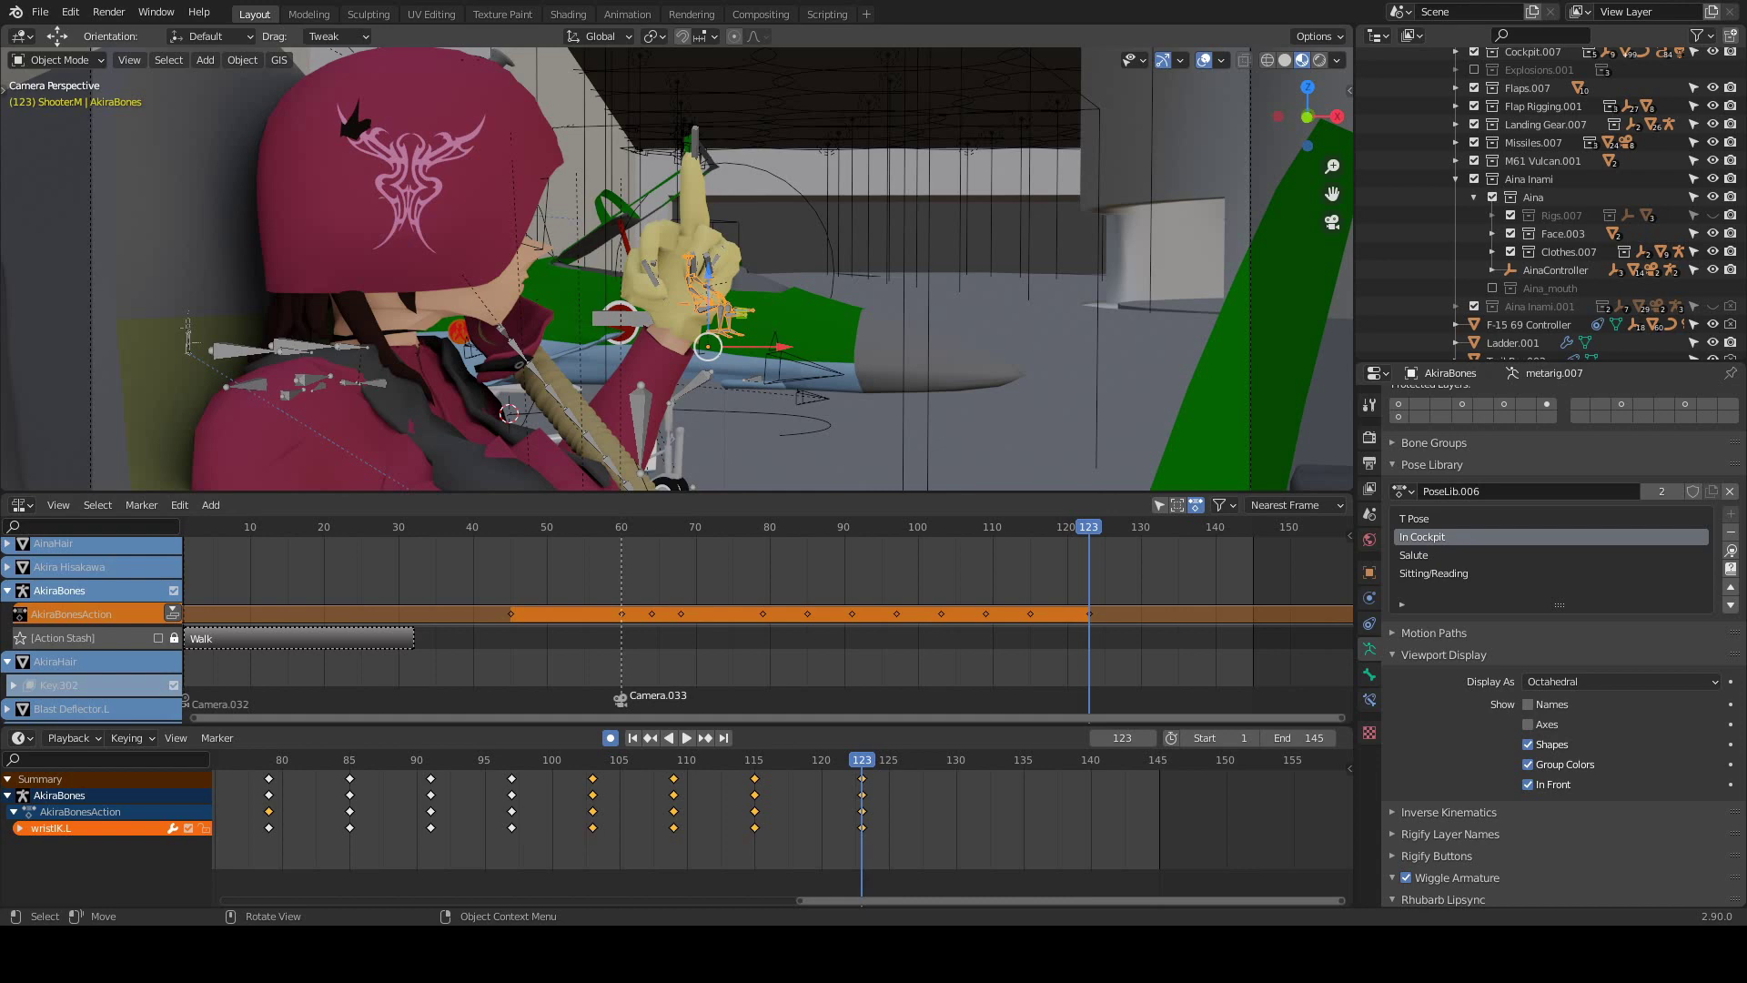
Select the red pilot's armature in Pose Mode and go to frame 150.
scroll(860, 410, "down", 5)
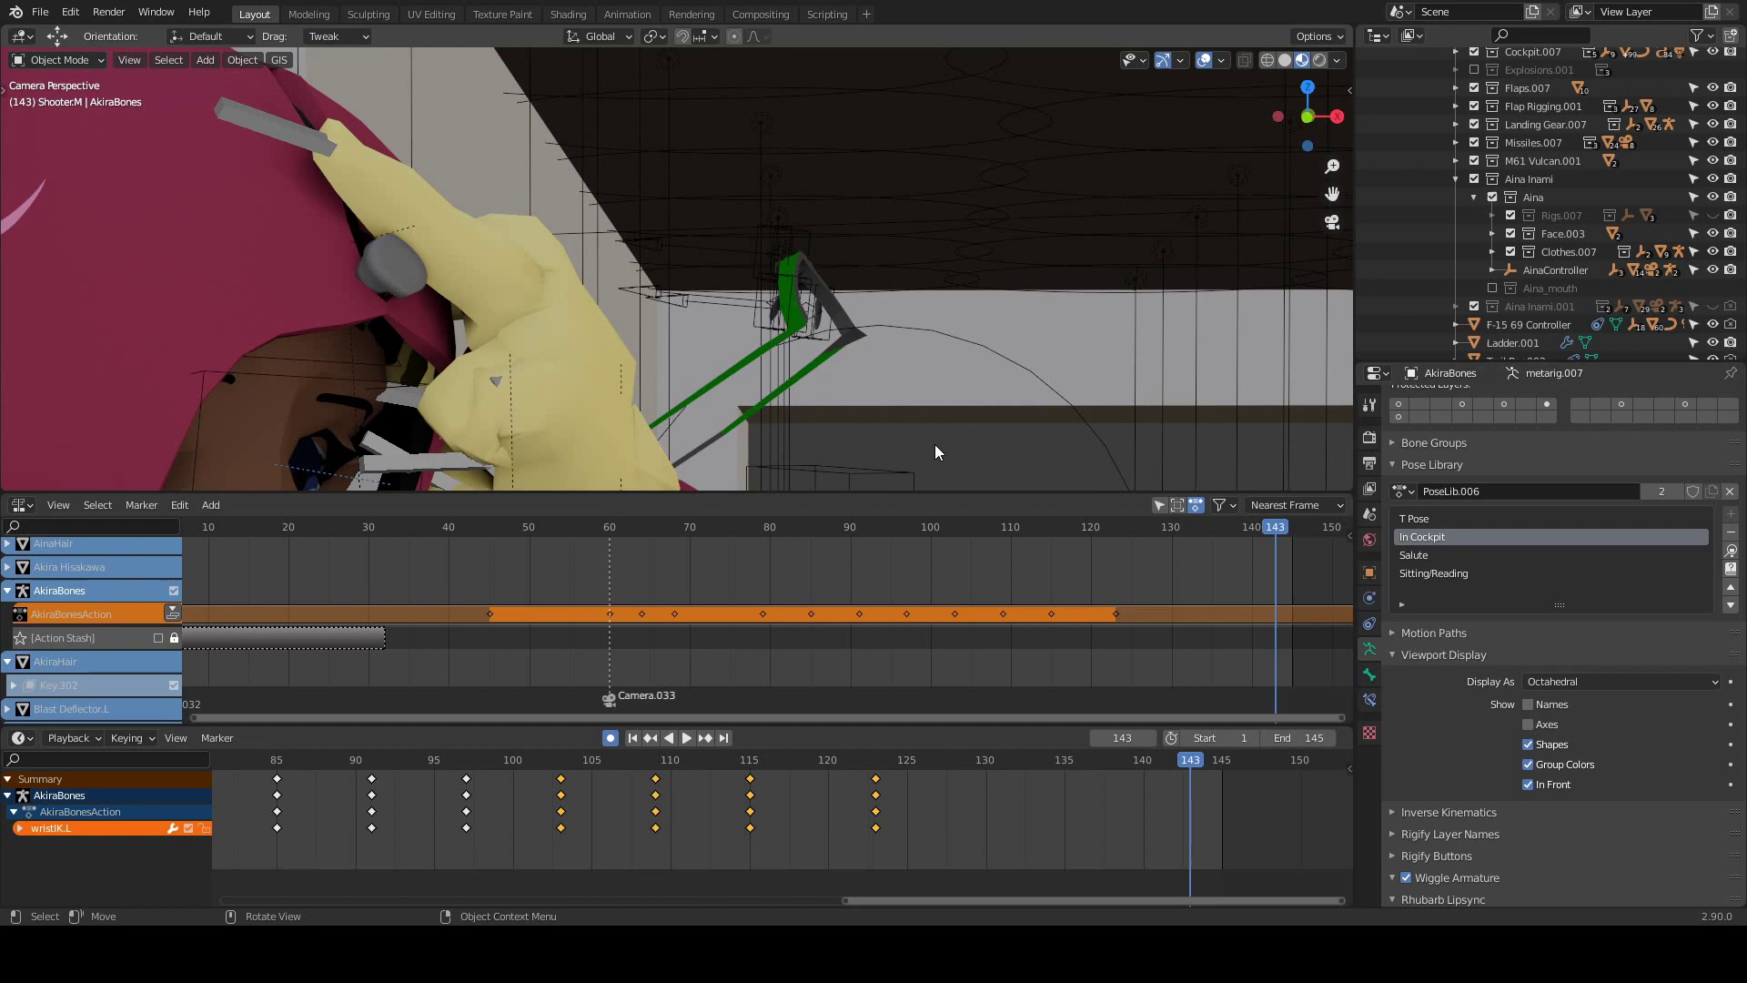
left_click(606, 349)
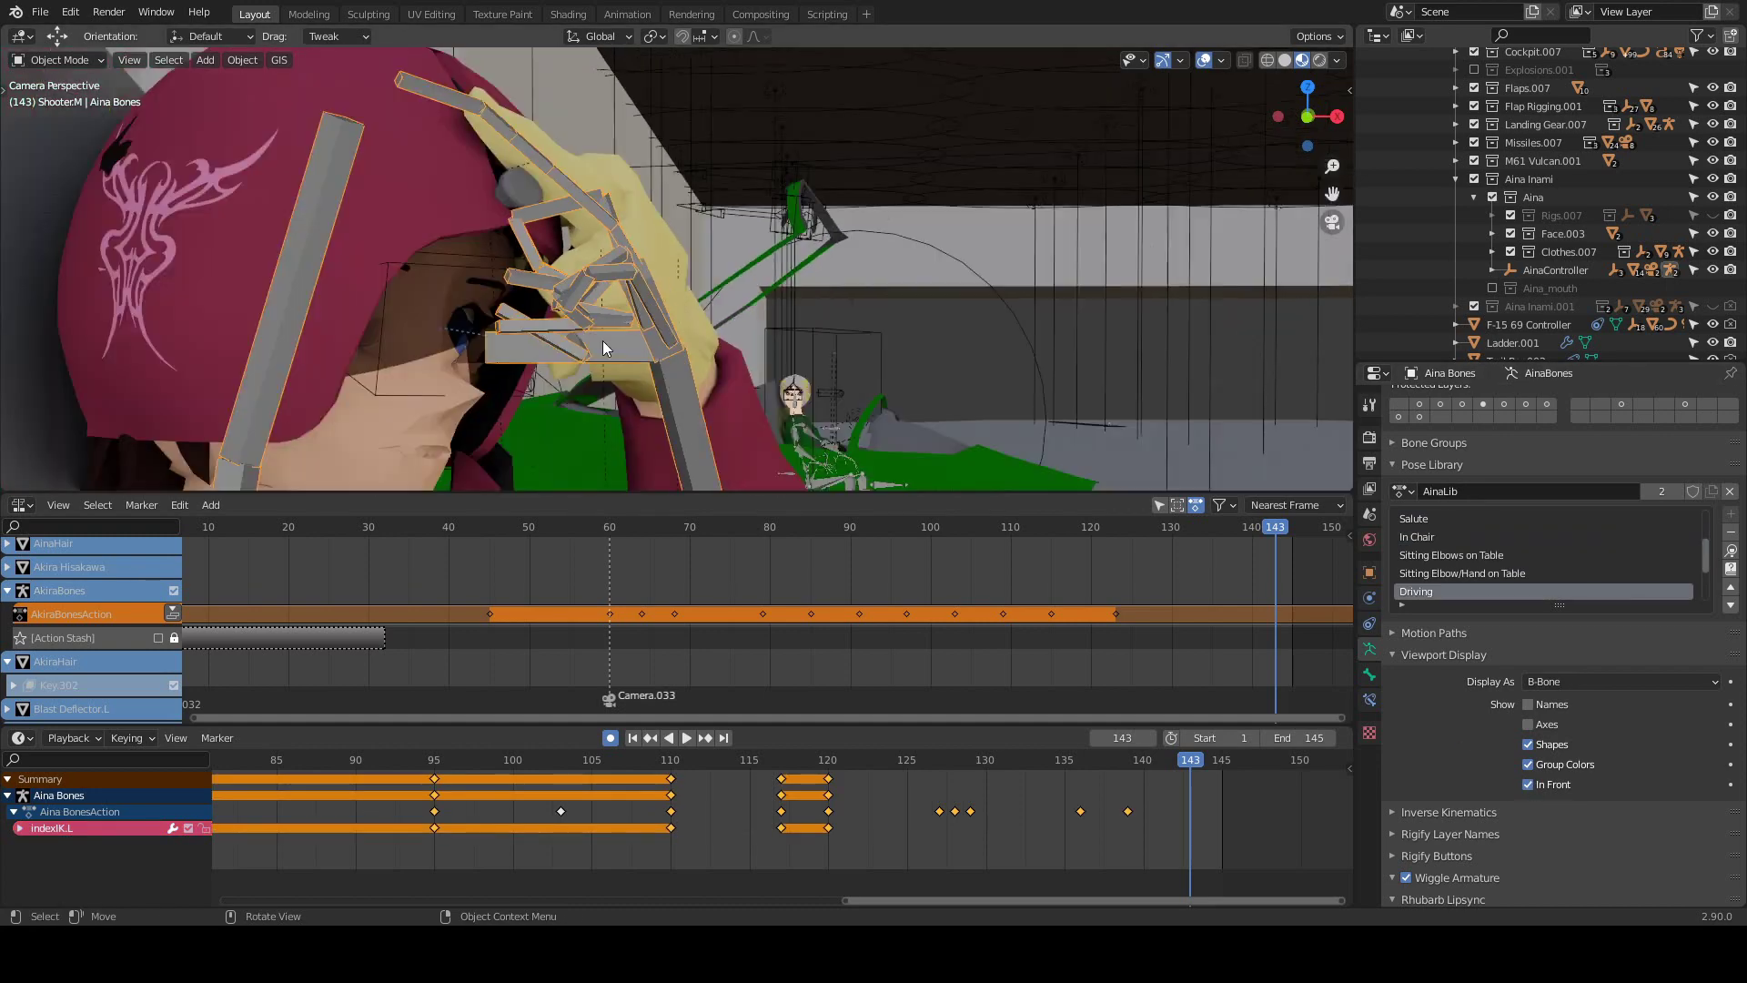
key("ctrl+Tab")
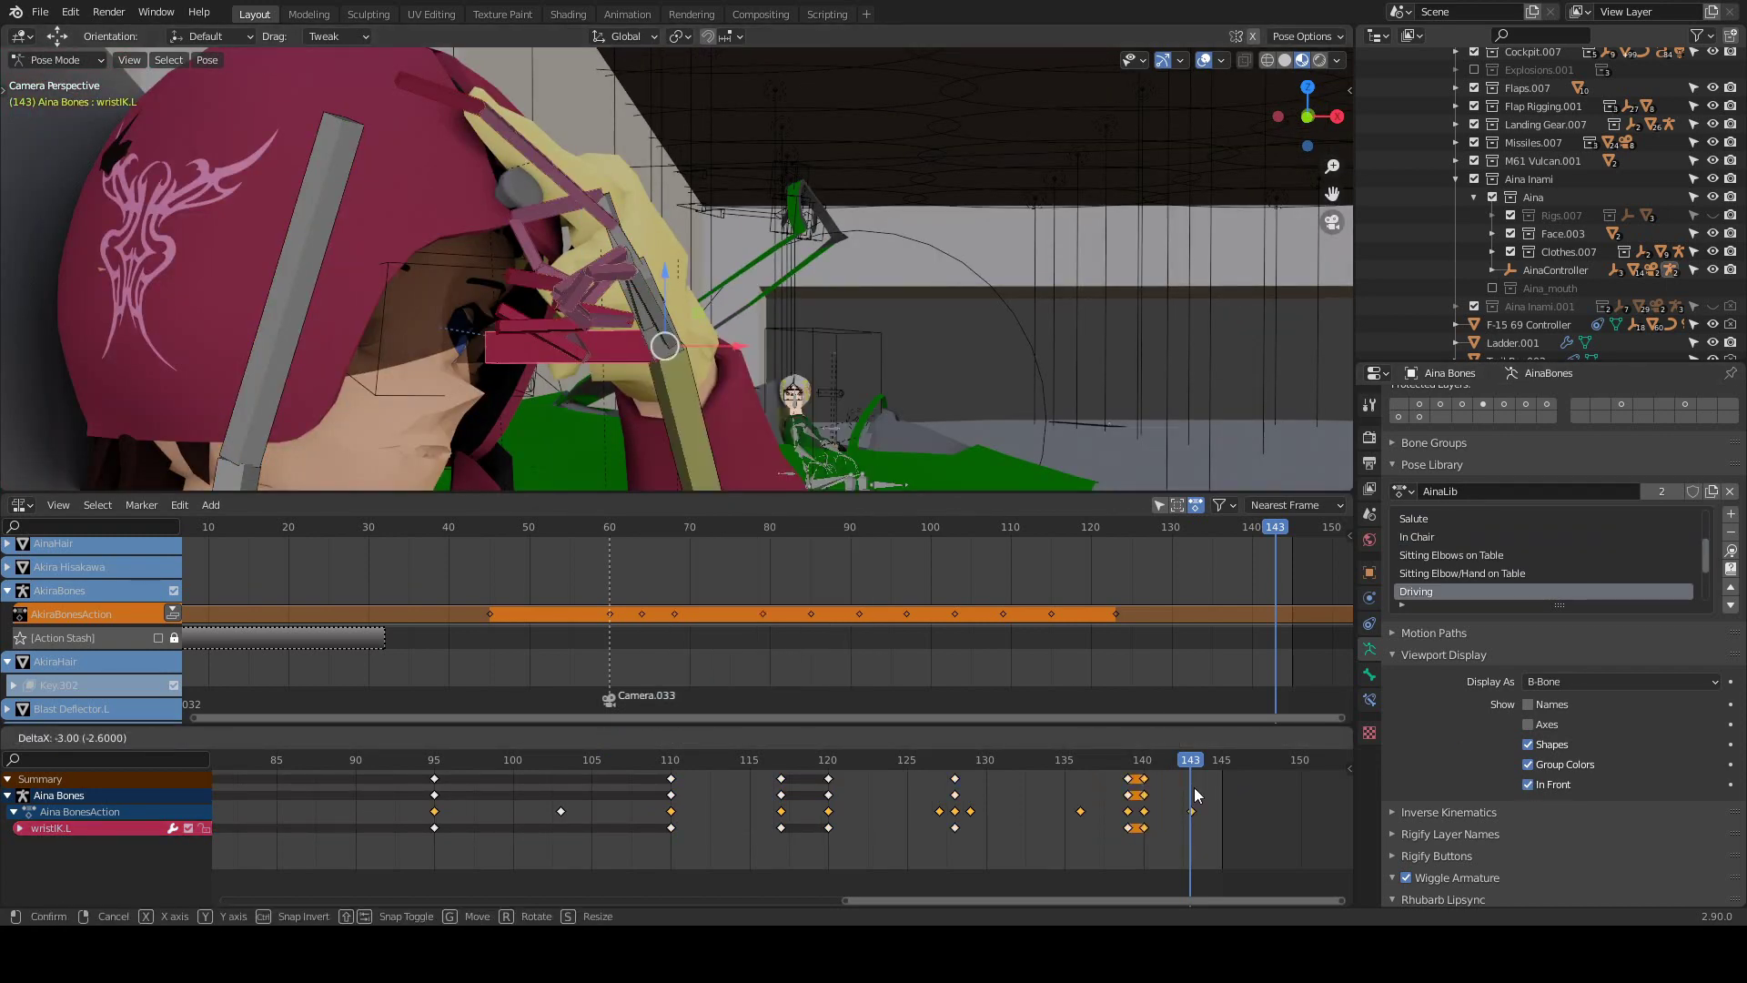
key("Right")
key("Right")
key("Right")
mouse_move(847, 452)
middle_mouse_down()
mouse_move(479, 443)
mouse_move(985, 315)
mouse_move(702, 271)
middle_mouse_up()
Move wristIK.L back down toward the controls at frame 150 and review frames 144–145.
key("g")
left_click(480, 443)
key("KP_0")
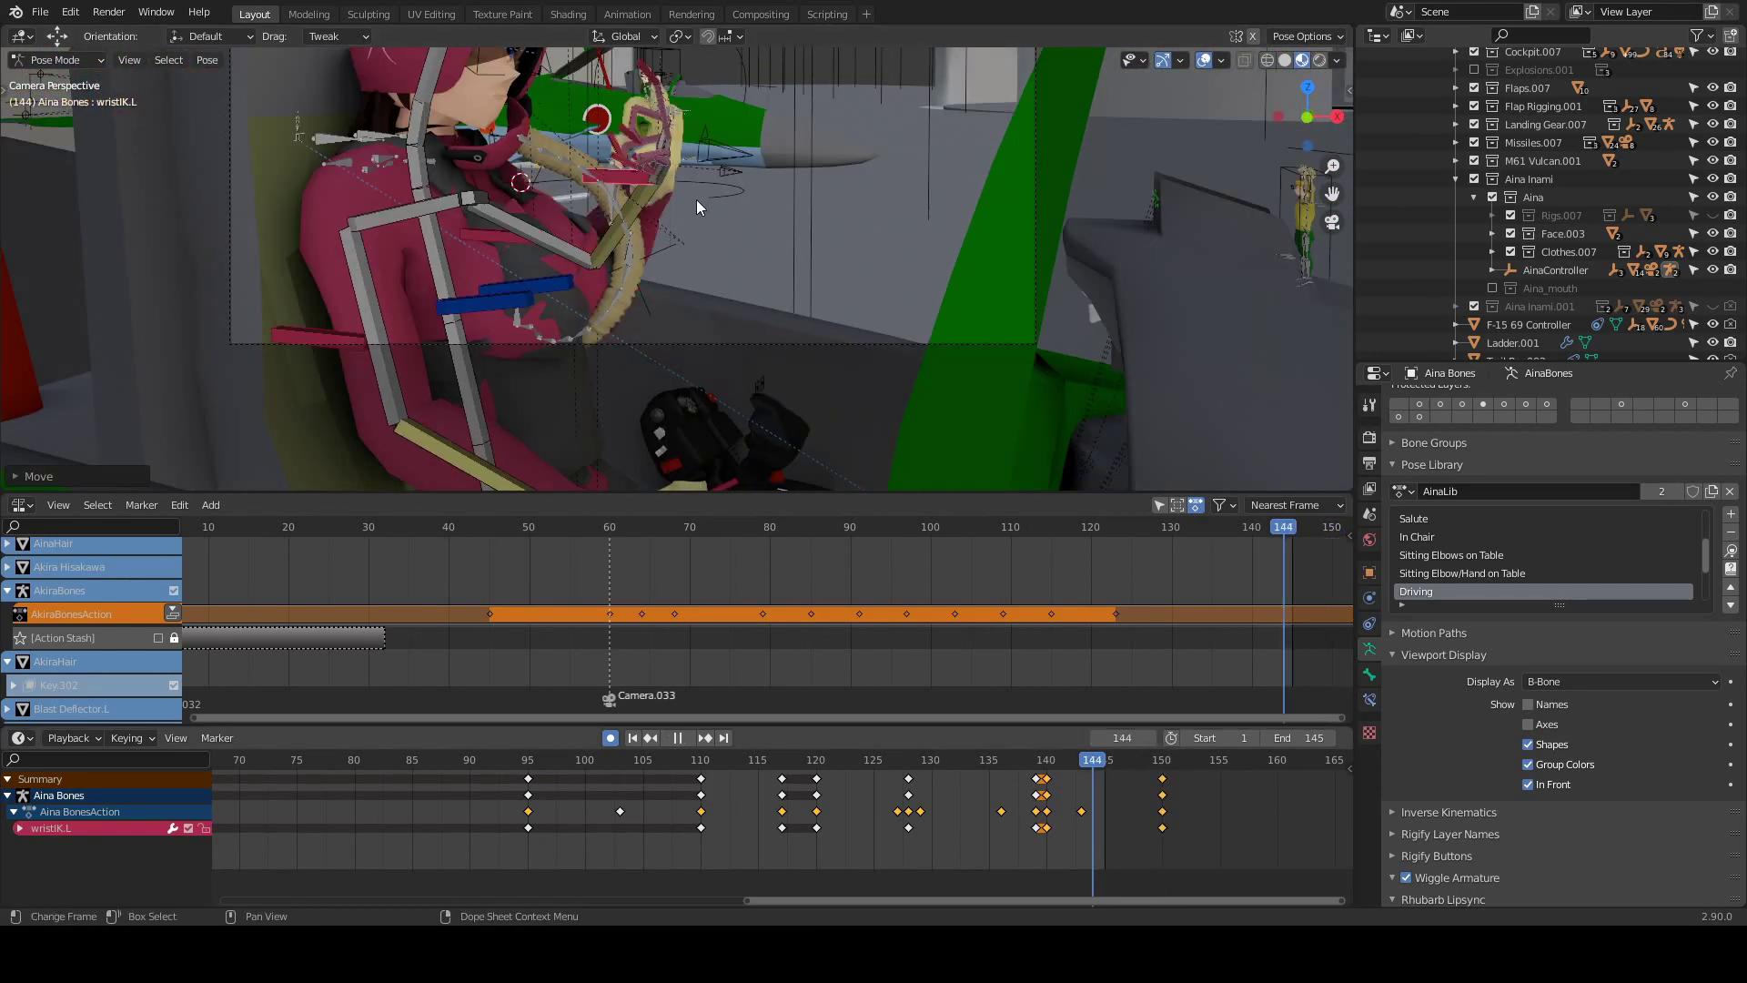
key("Left")
key("Left")
key("Left")
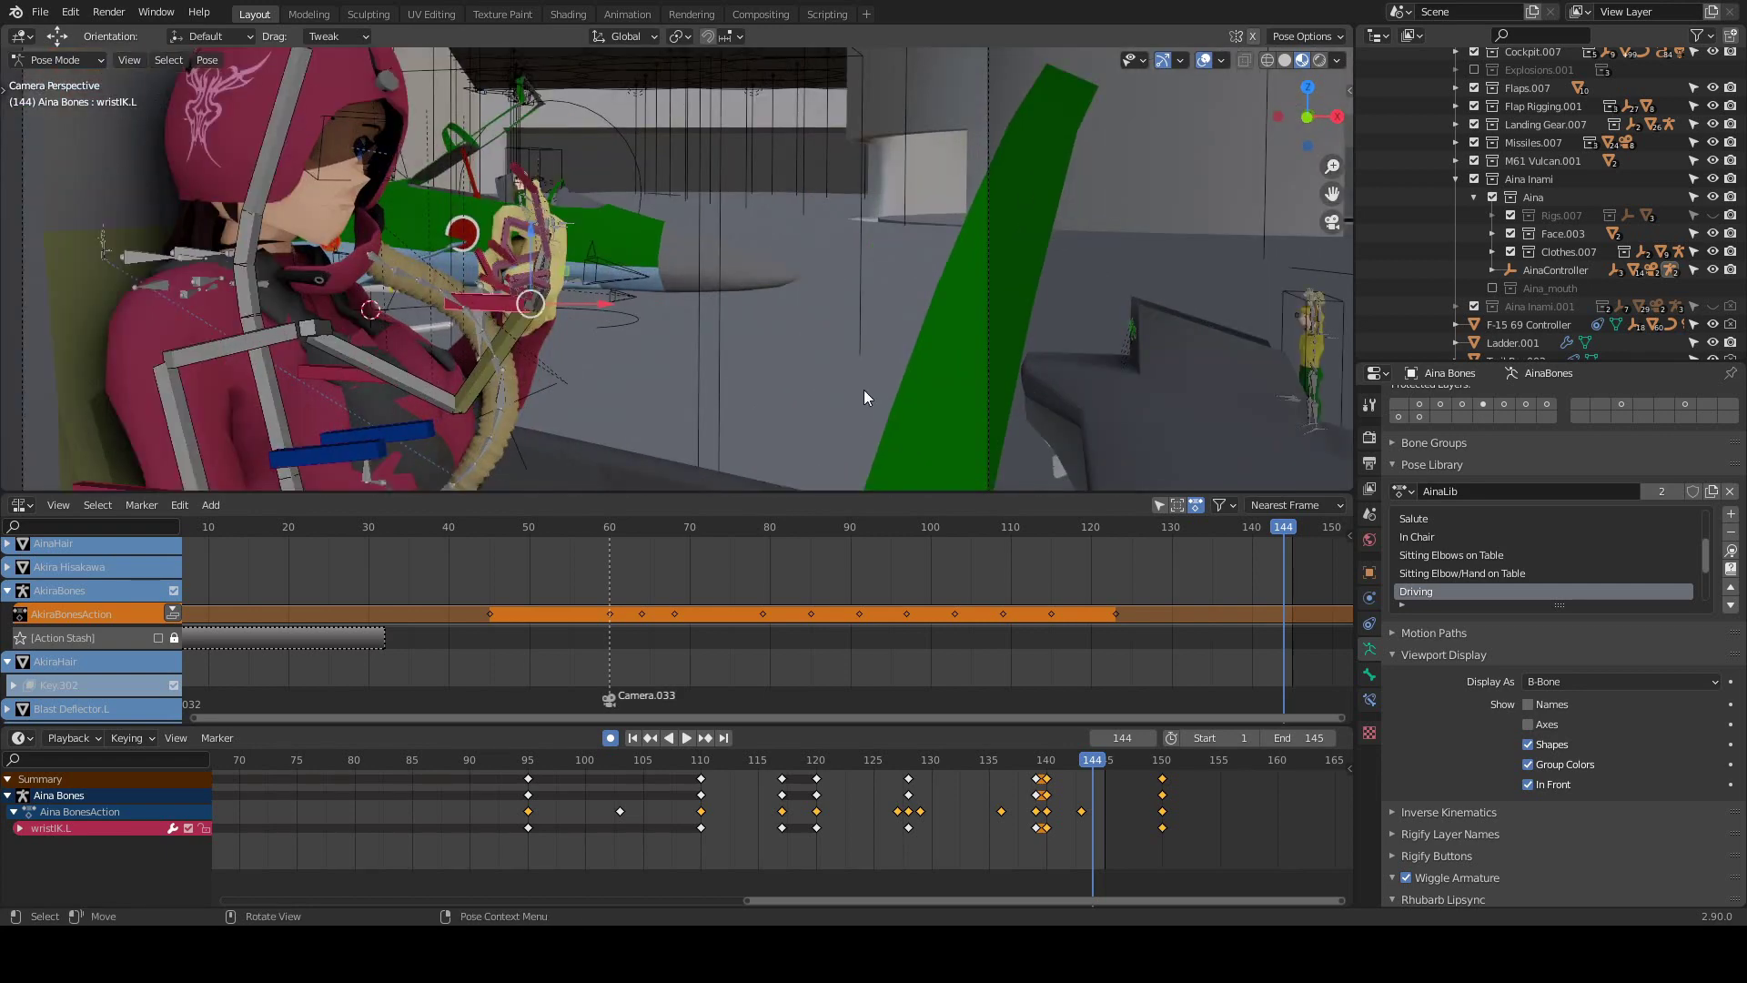
key("Right")
key("Home")
left_click(651, 799)
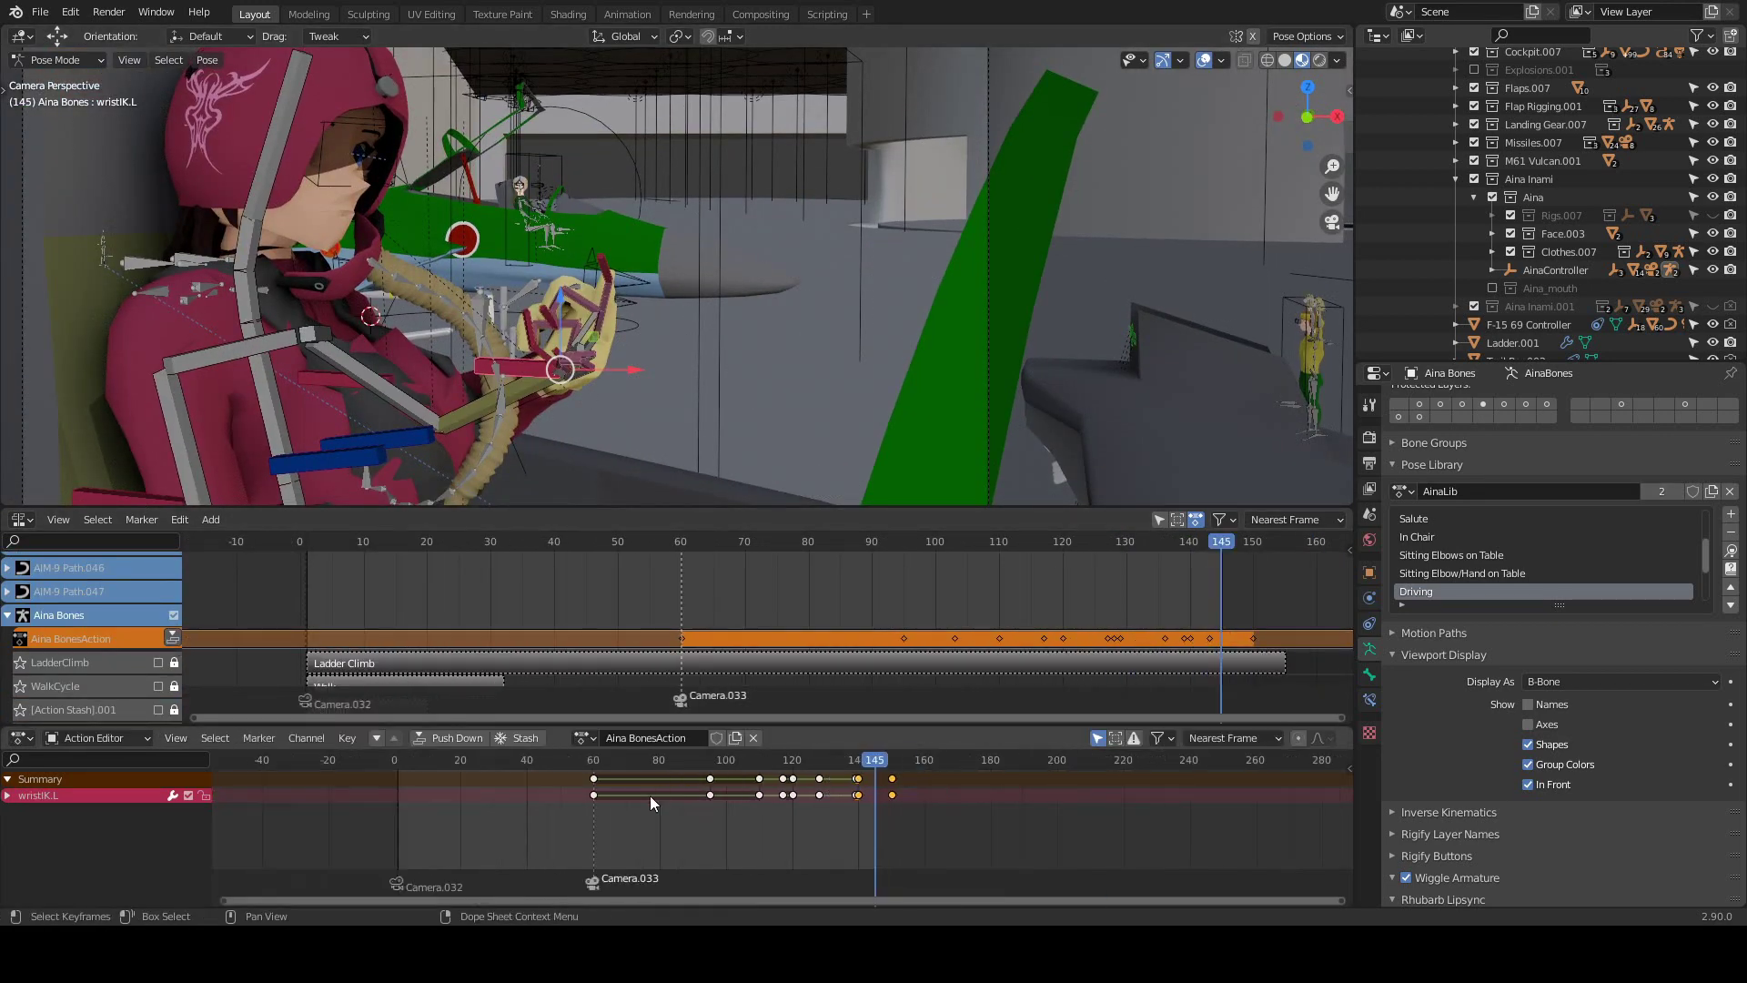
Move the red pilot's right wrist control (wristIK.R) to a new position.
scroll(542, 406, "up", 3)
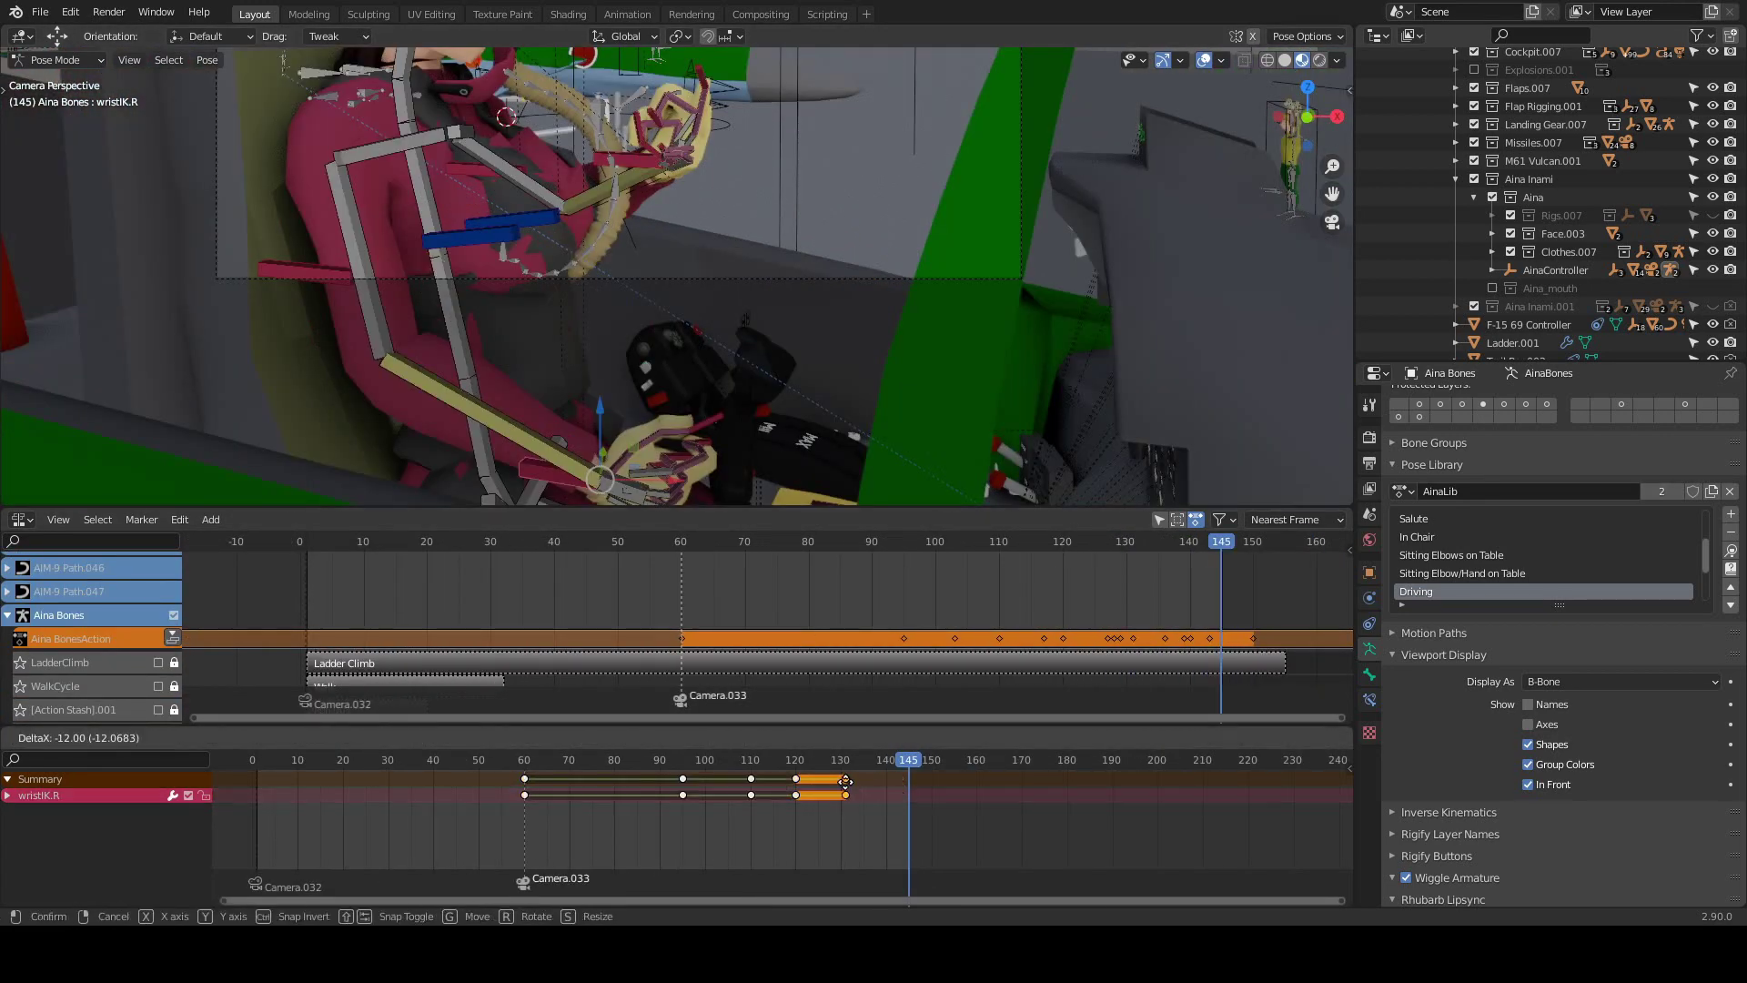
key("g")
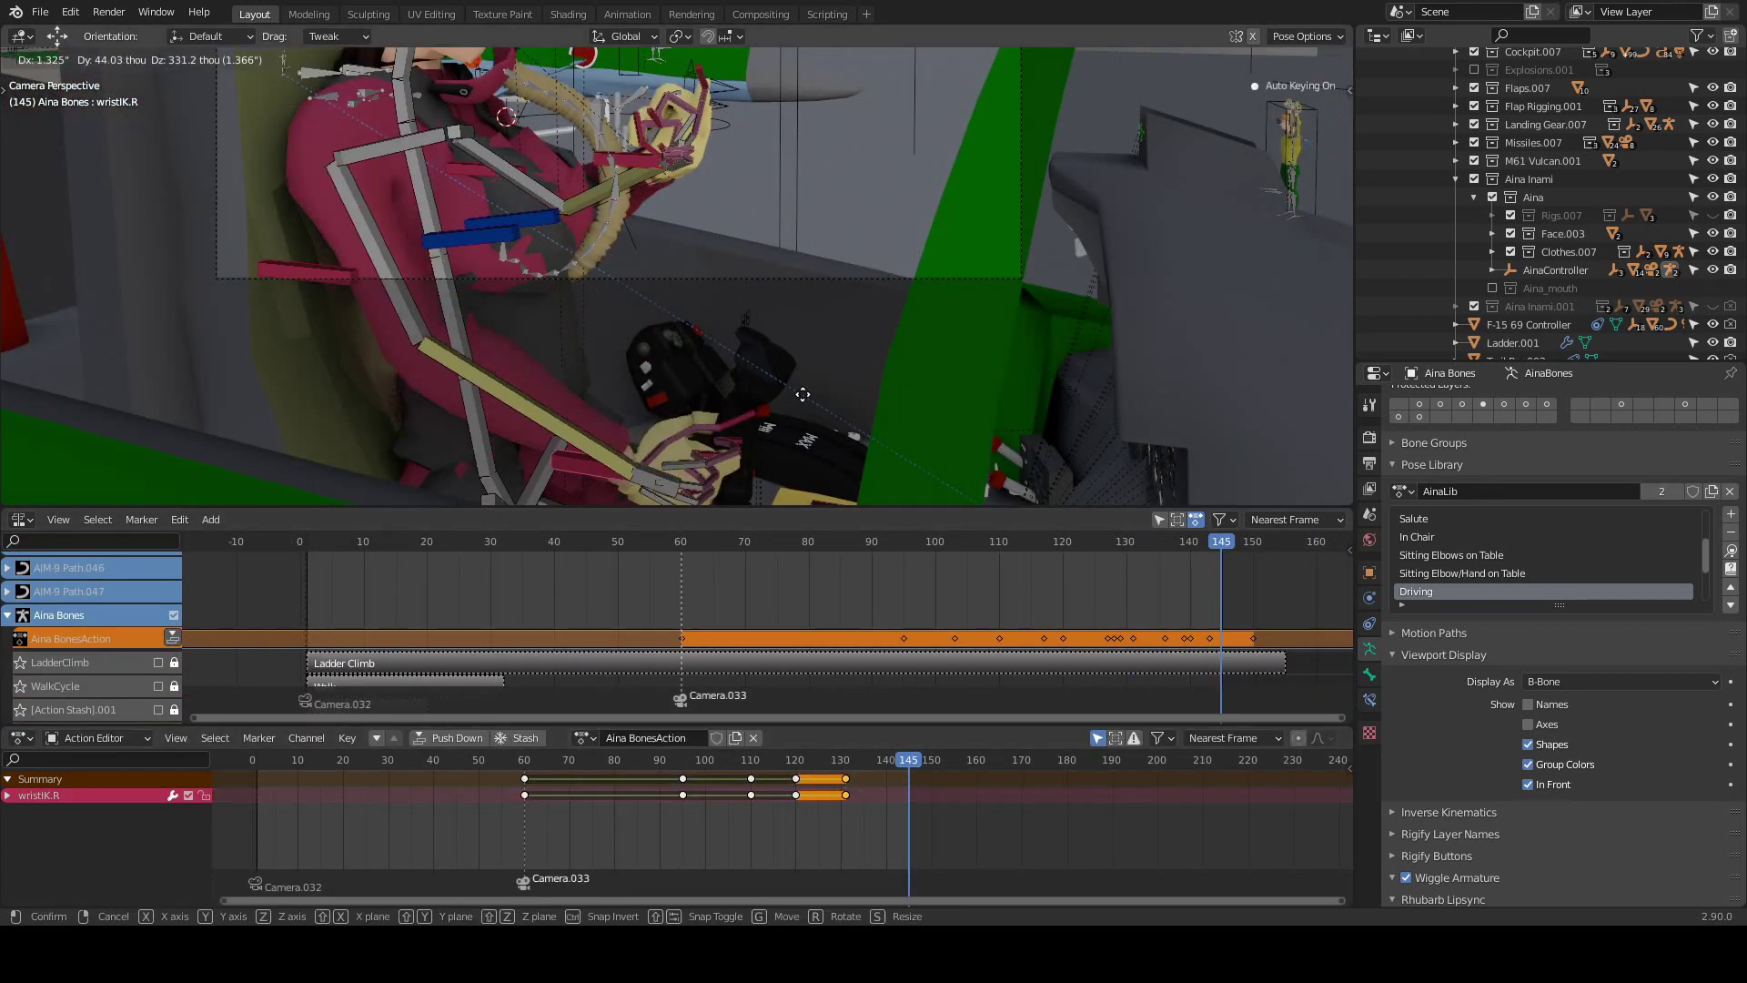
left_click(691, 400)
middle_click_drag(691, 400, 755, 304)
key("KP_0")
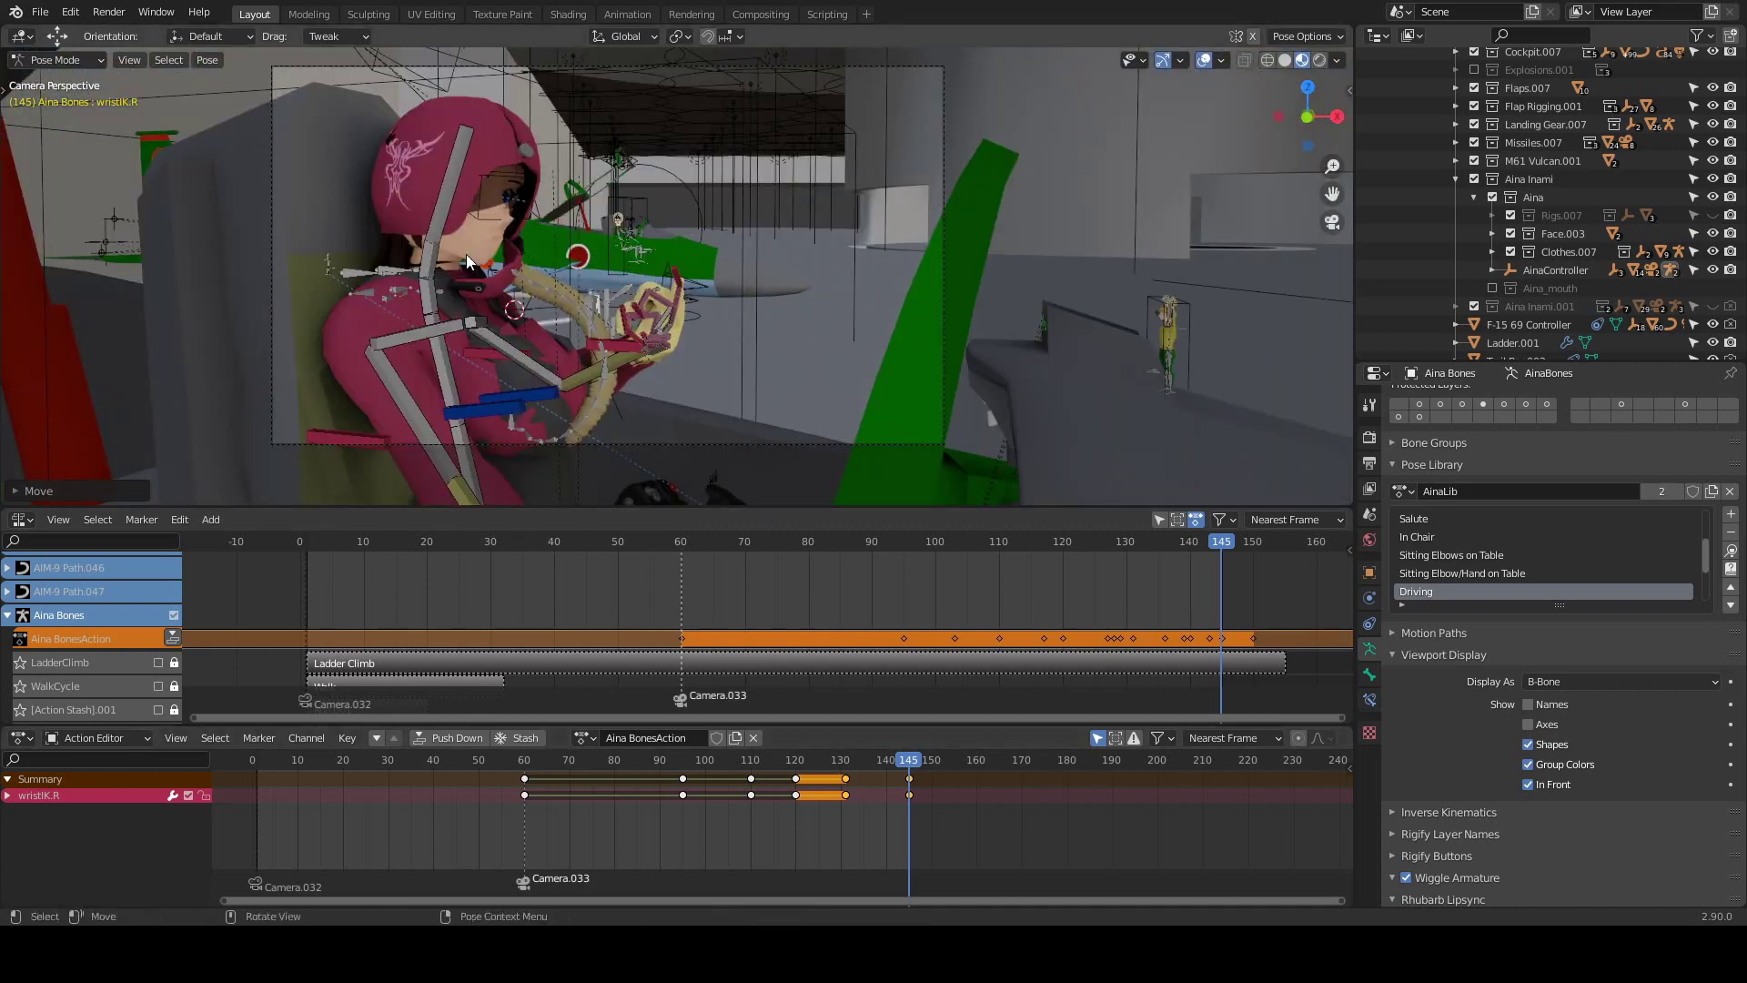
Rotate the right shoulder (shoulder.R) and save the blend file.
left_click(455, 323)
left_click(602, 301, "shift")
mouse_move(603, 301)
middle_mouse_down()
mouse_move(664, 413)
mouse_move(866, 302)
mouse_move(774, 244)
middle_mouse_up()
key("ctrl+z")
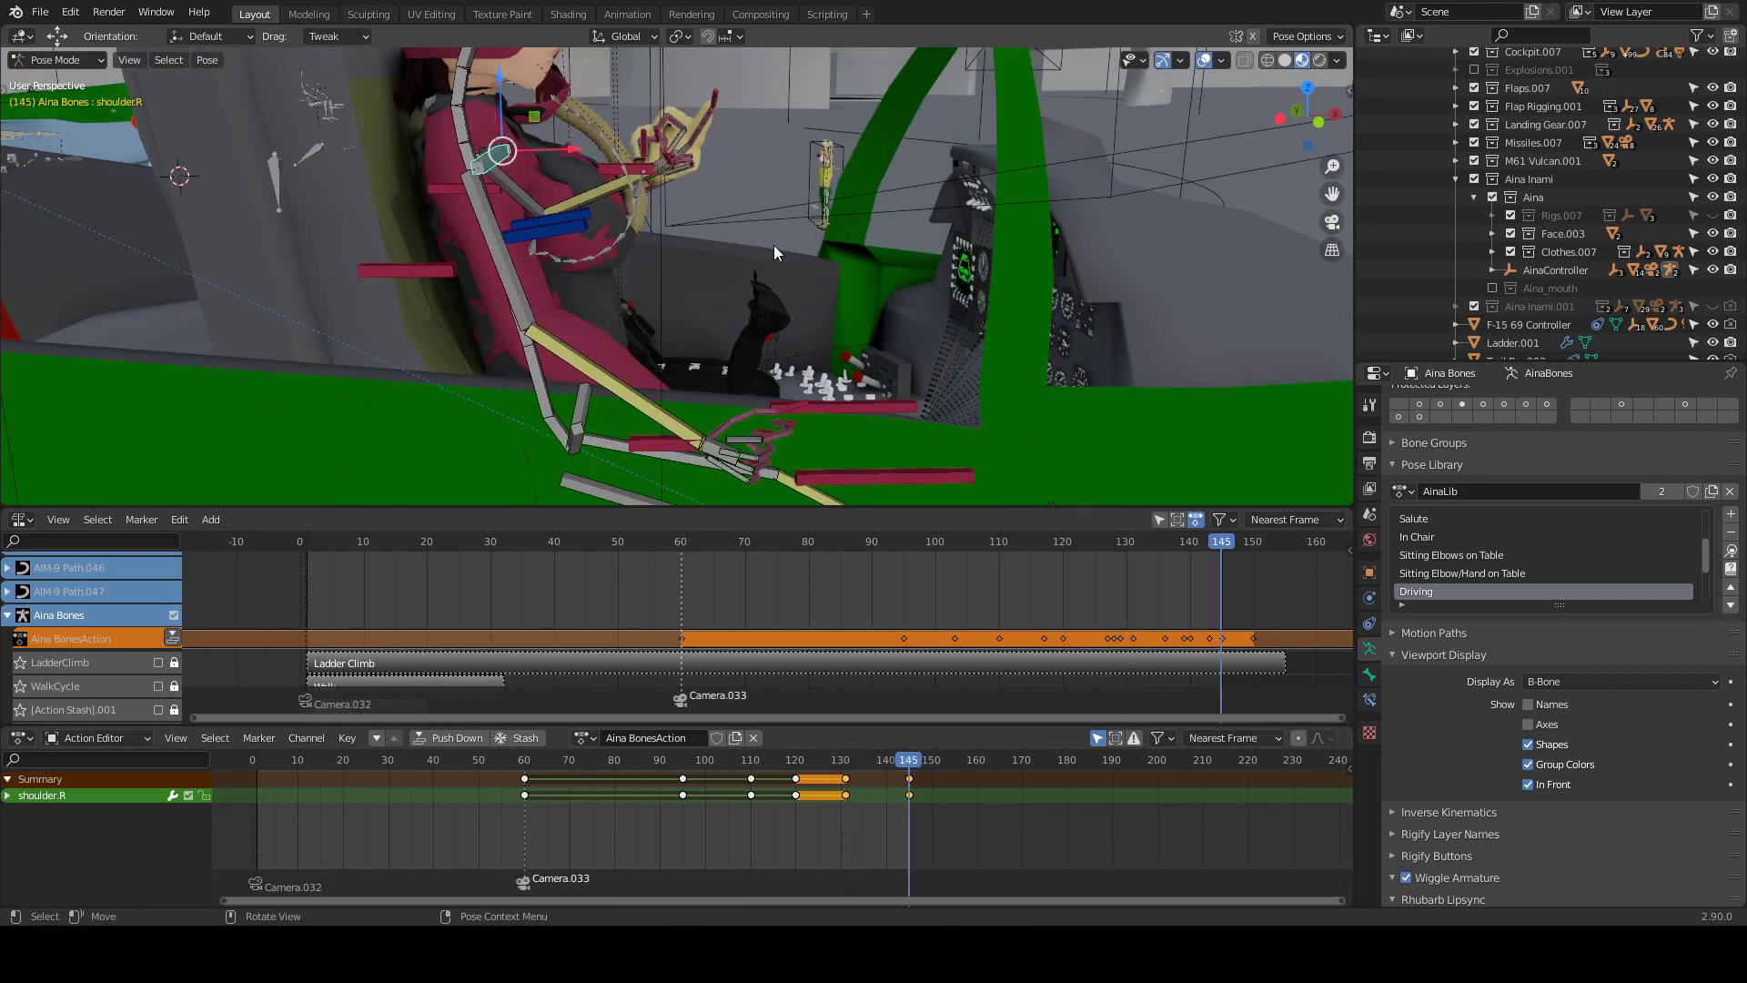
key("KP_0")
key("ctrl+s")
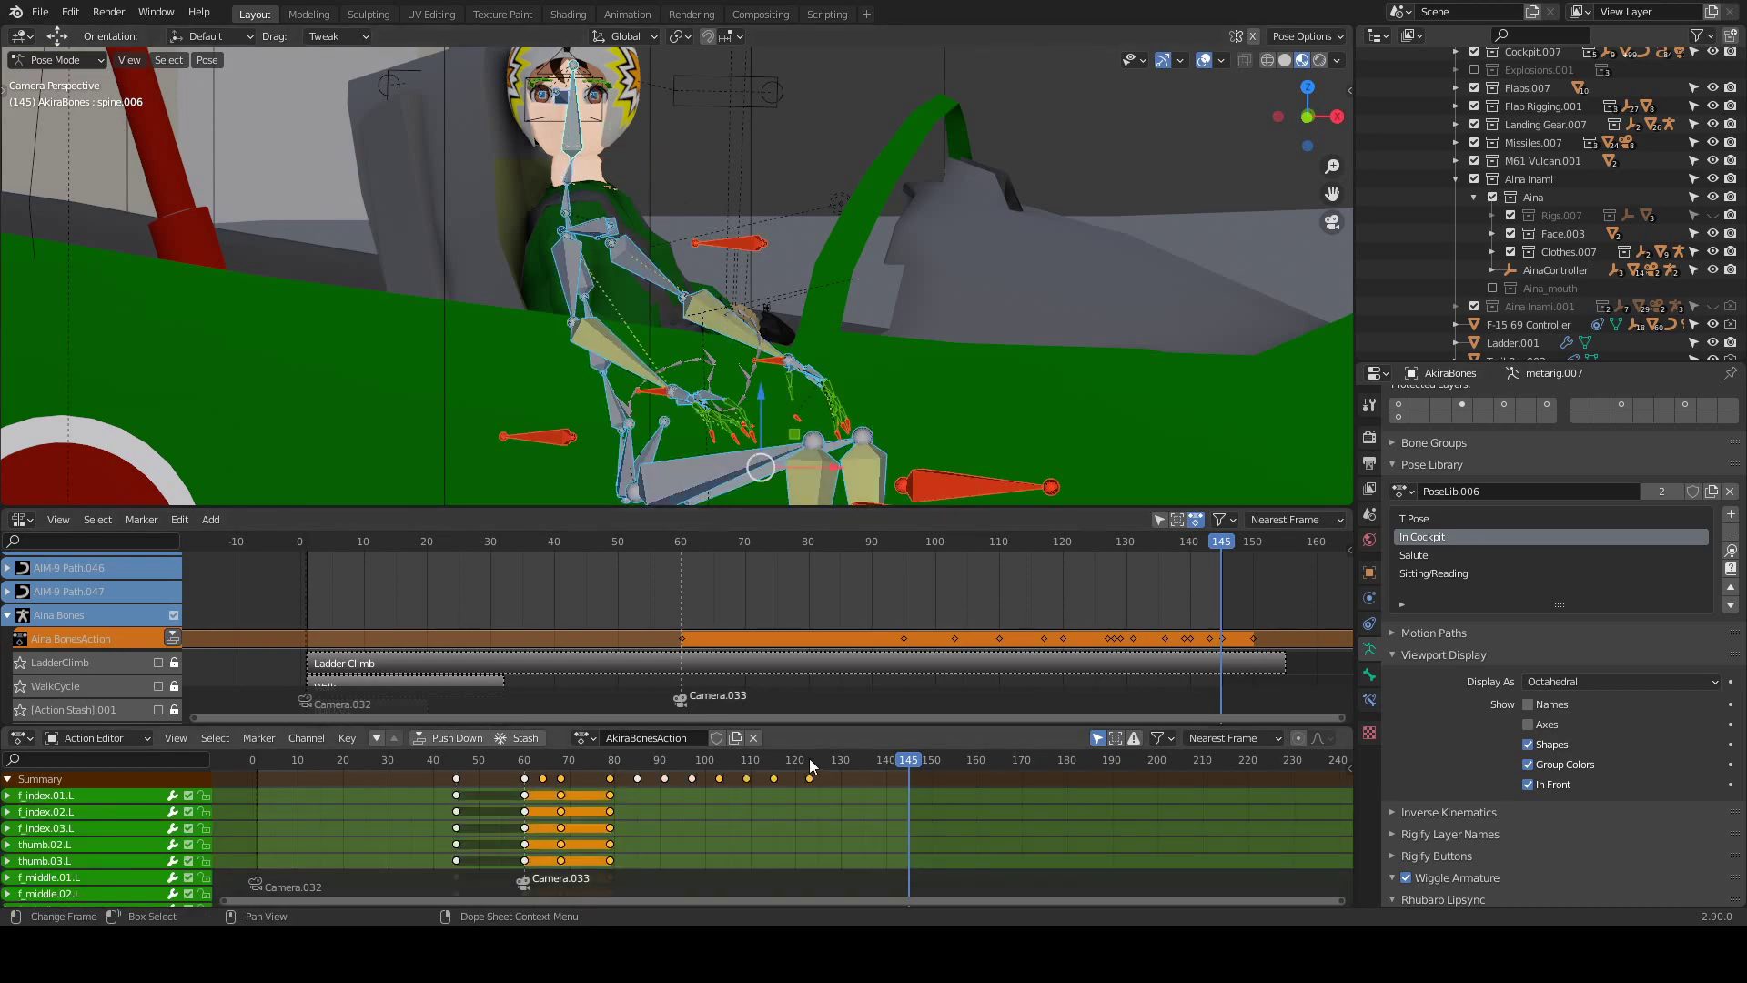
In Object Mode, select the CanopyDriver empty to show its canopy keys (frames 130–300).
left_click(859, 759)
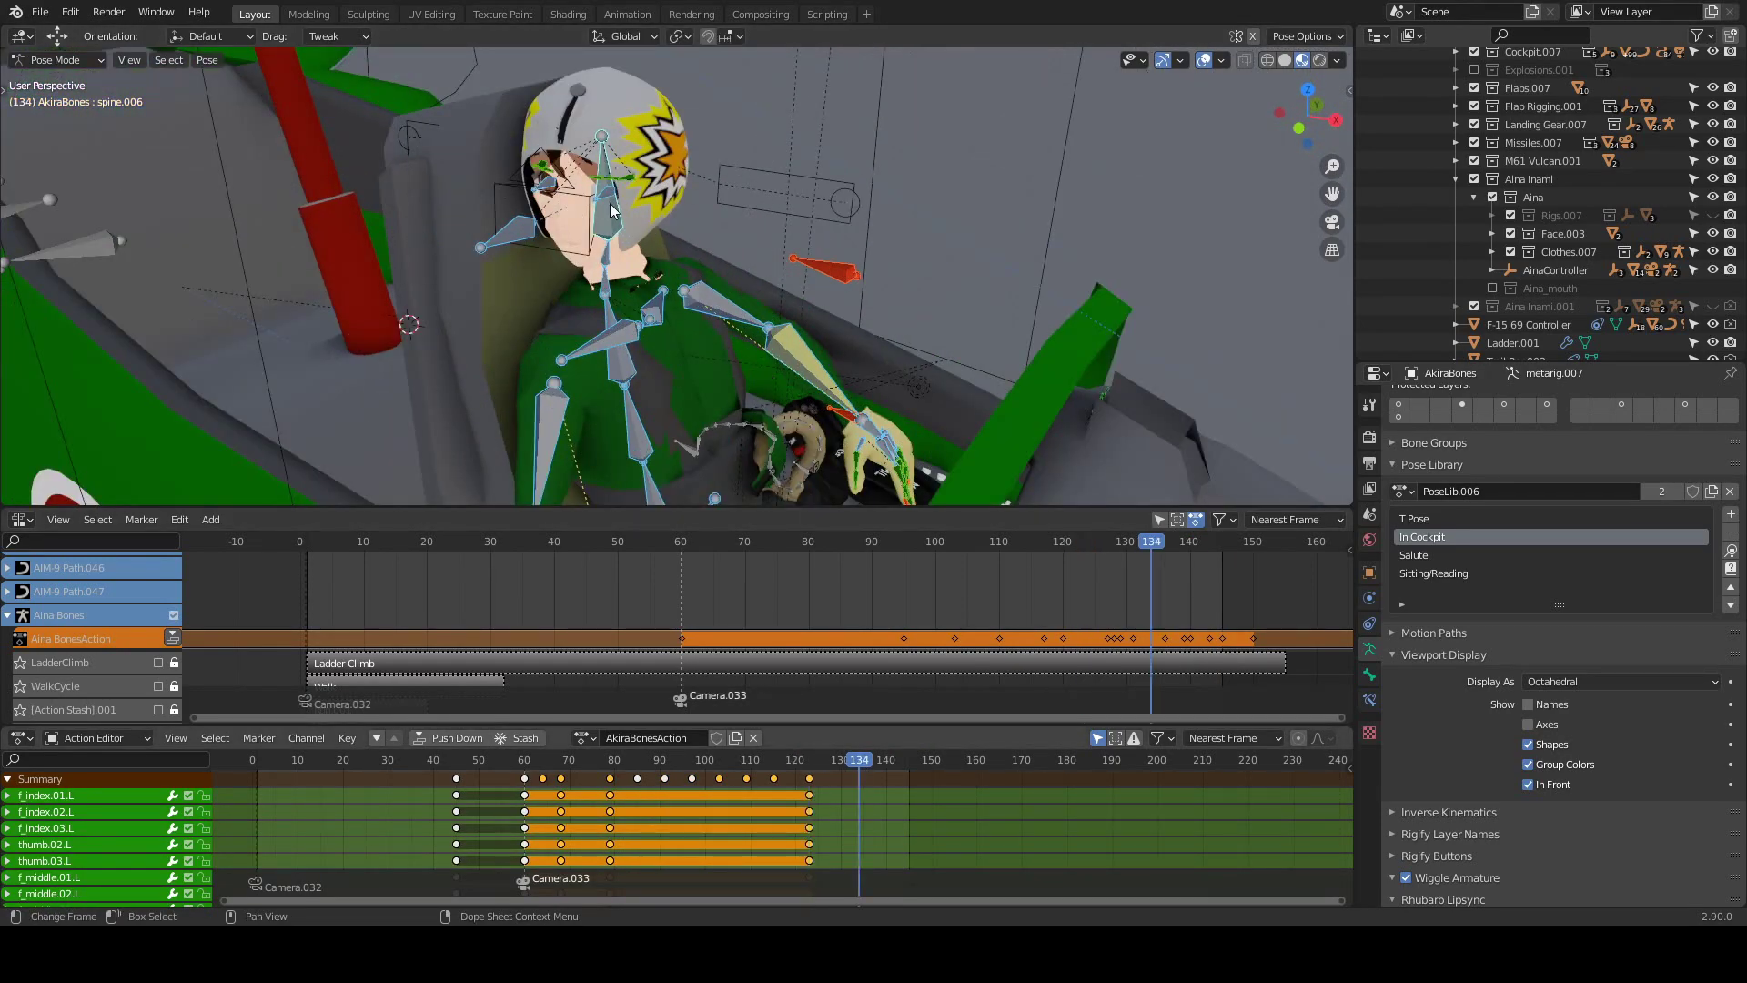
mouse_move(1013, 288)
middle_mouse_down()
mouse_move(593, 324)
mouse_move(602, 359)
middle_mouse_up()
key("ctrl+Tab")
left_click(266, 259)
middle_click_drag(273, 264, 583, 492)
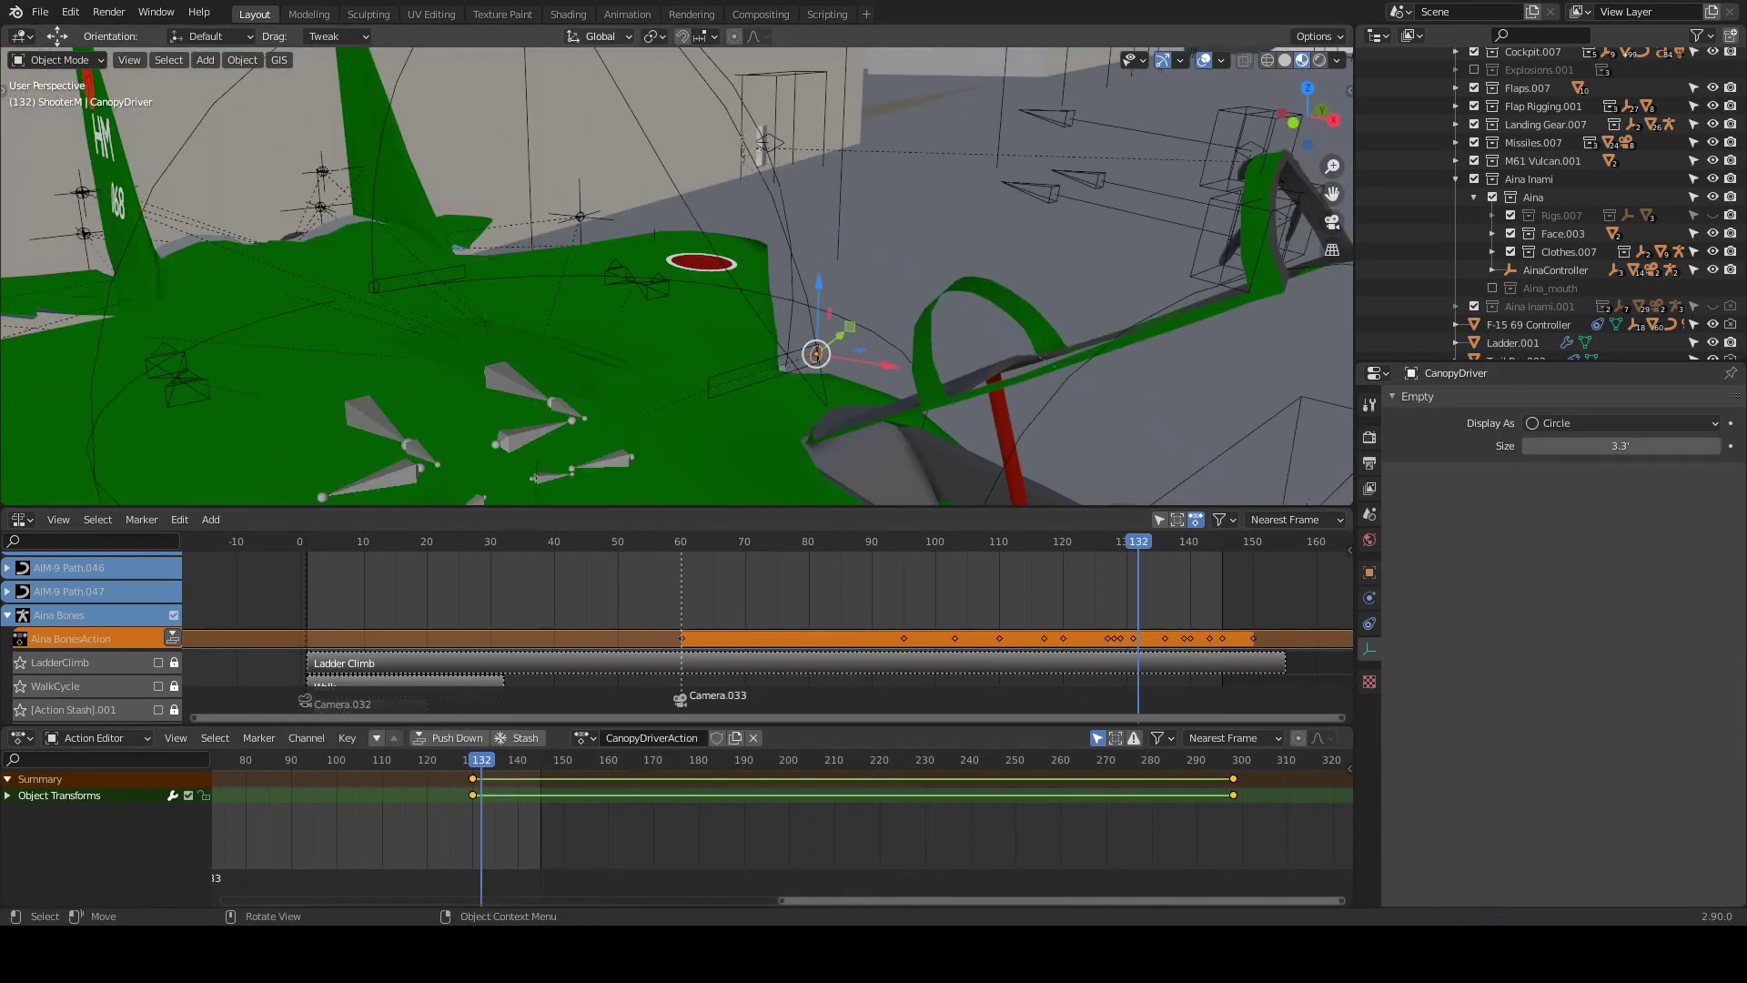
key("Right")
key("Right")
key("Right")
key("KP_Decimal")
middle_click_drag(992, 412, 986, 397)
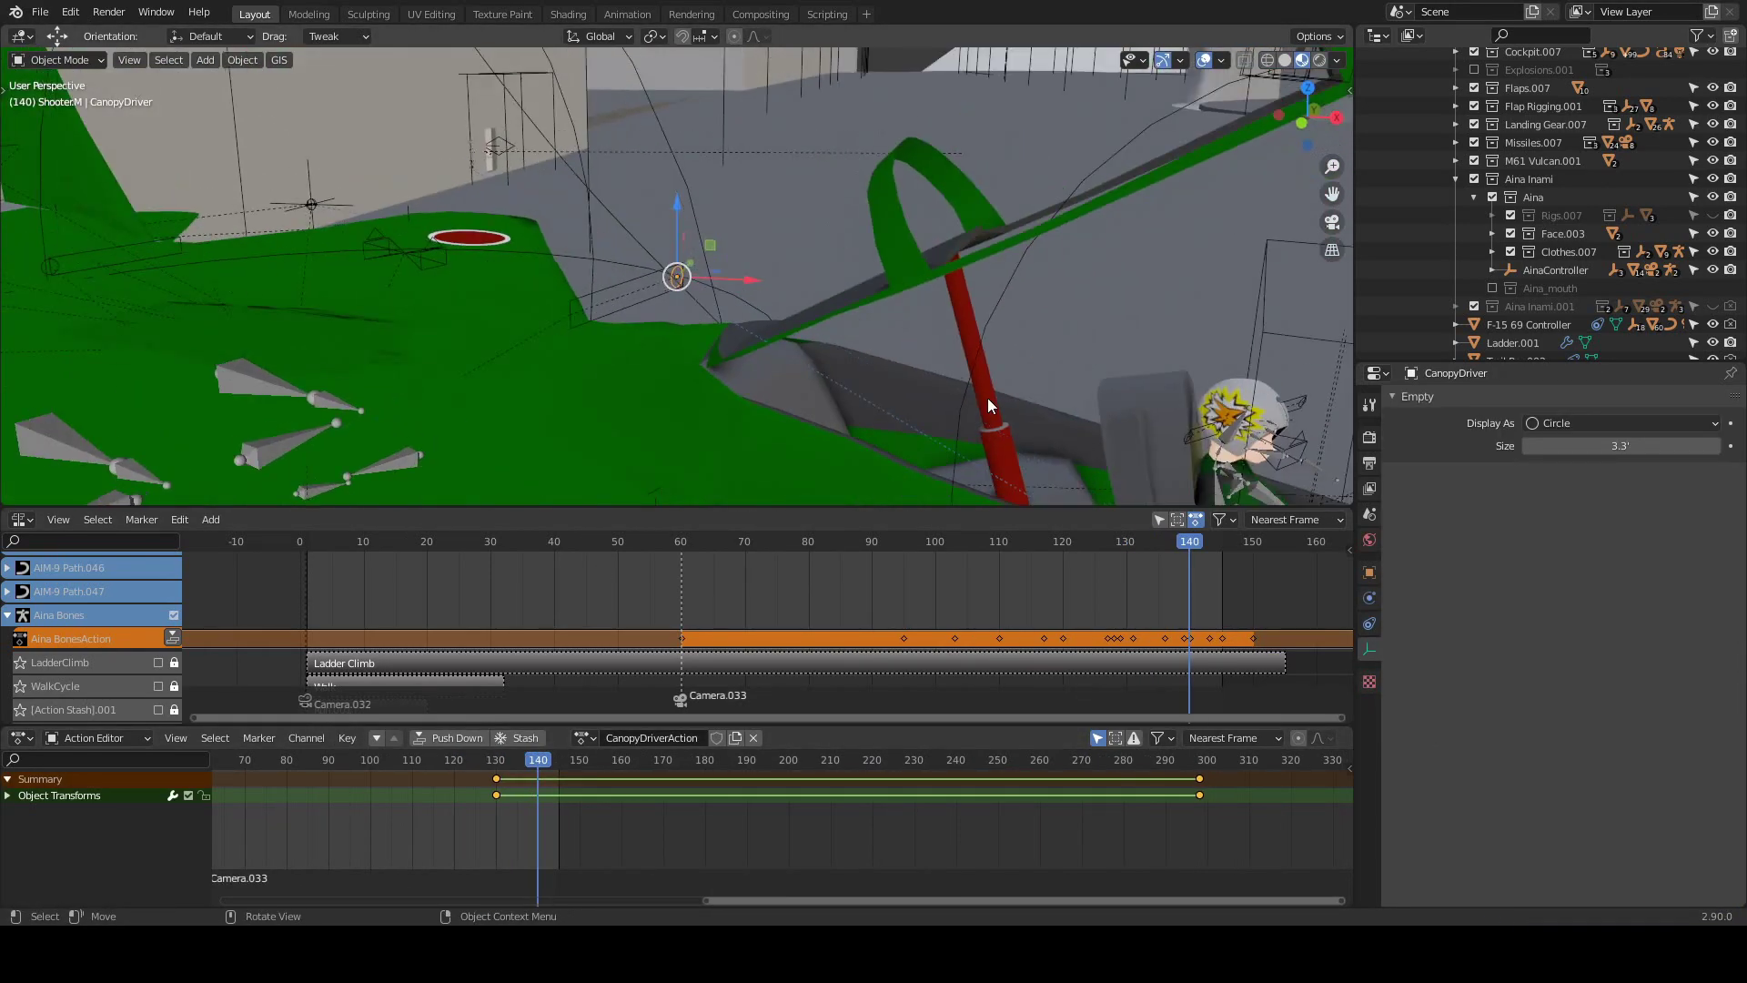
left_click_drag(537, 763, 562, 767)
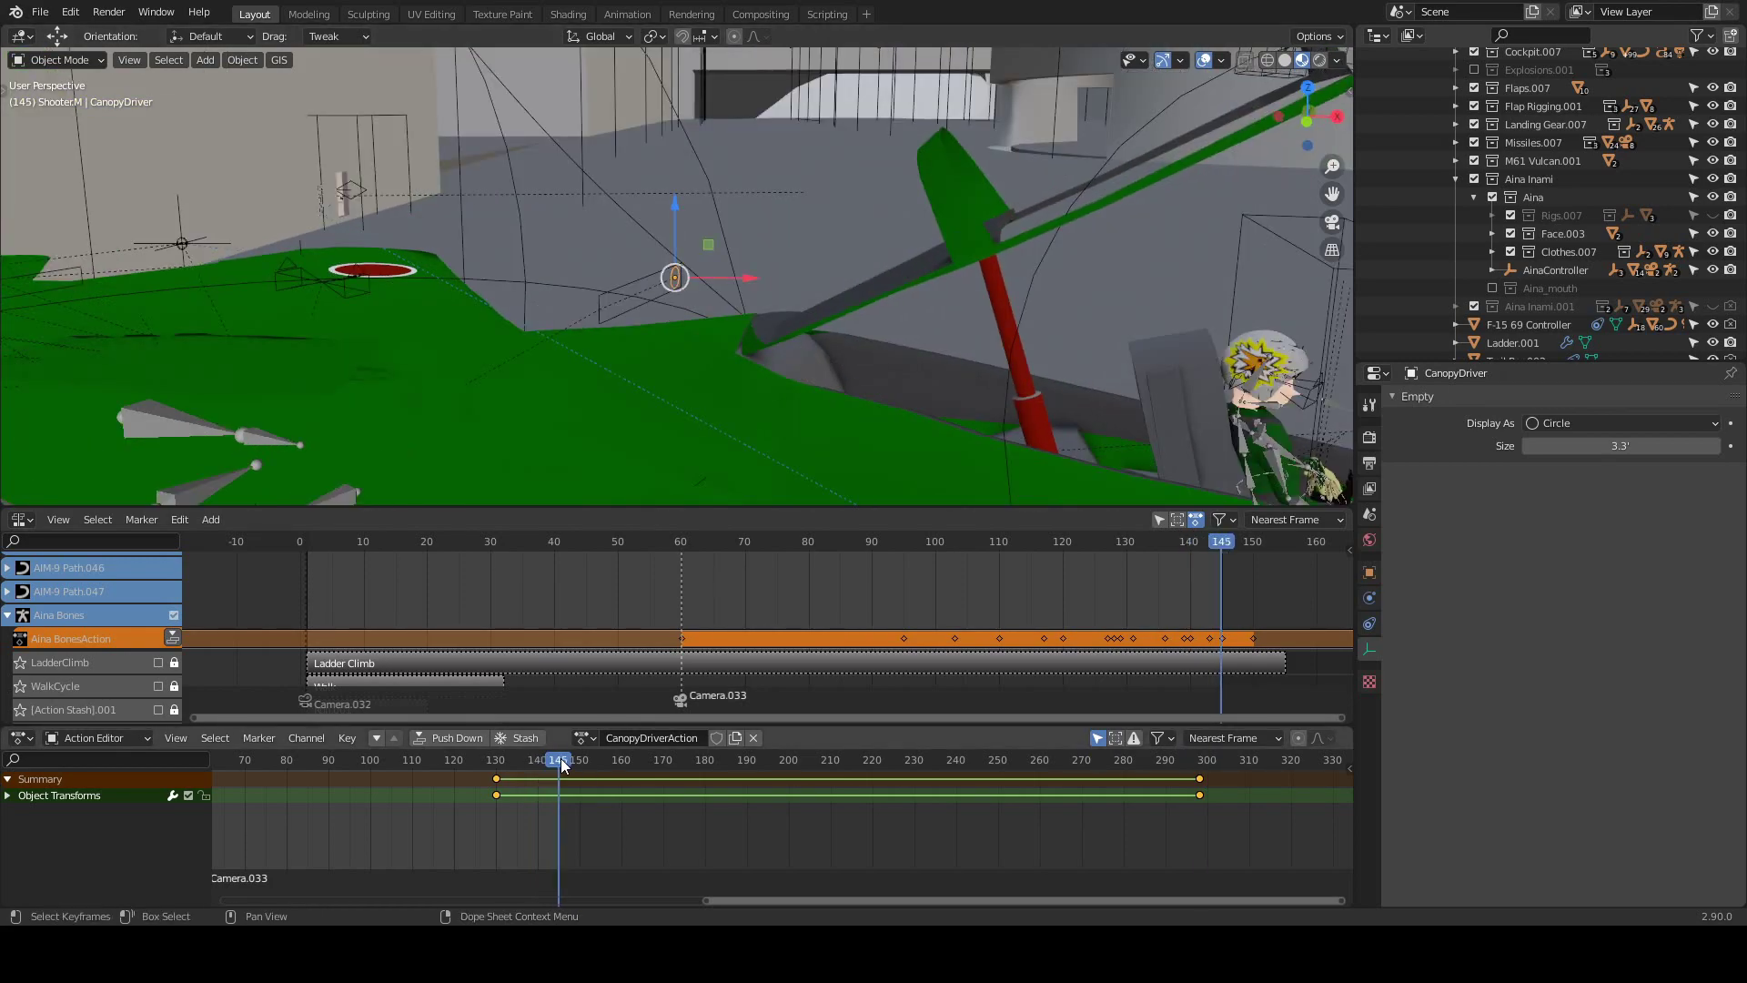